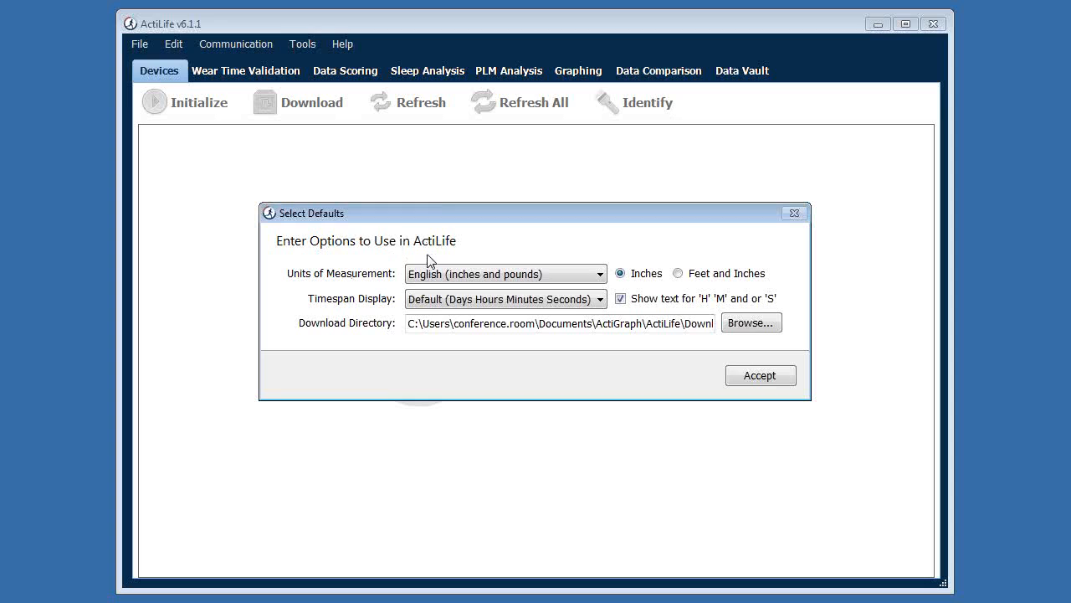
Accept the default options with English (inches and pounds) as the units of measurement.
left_click(442, 275)
left_click(449, 256)
left_click(734, 382)
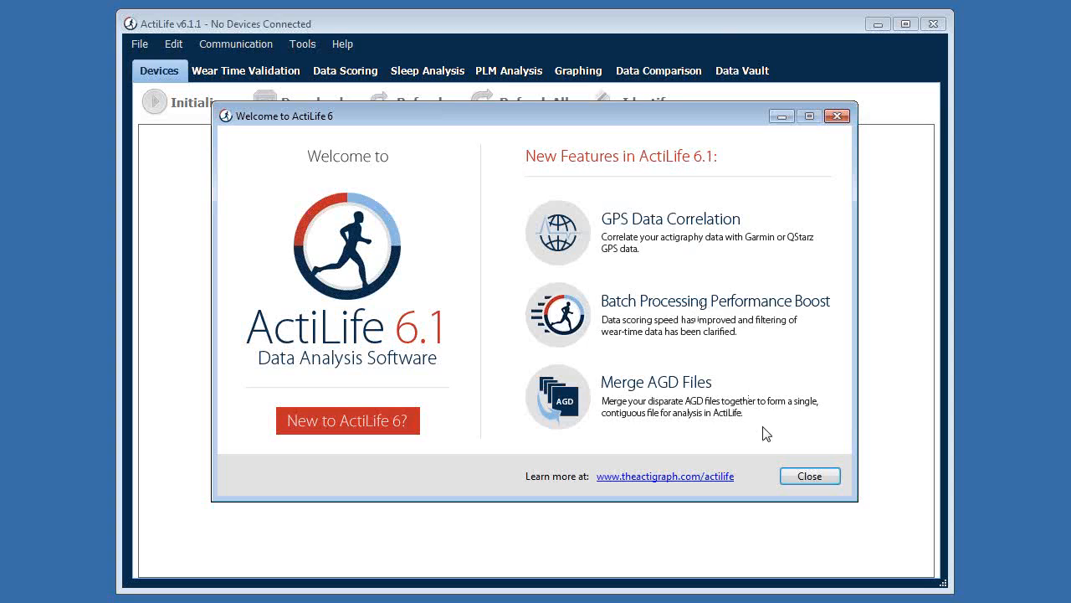
Close the welcome window and maximize the main program window.
left_click(816, 482)
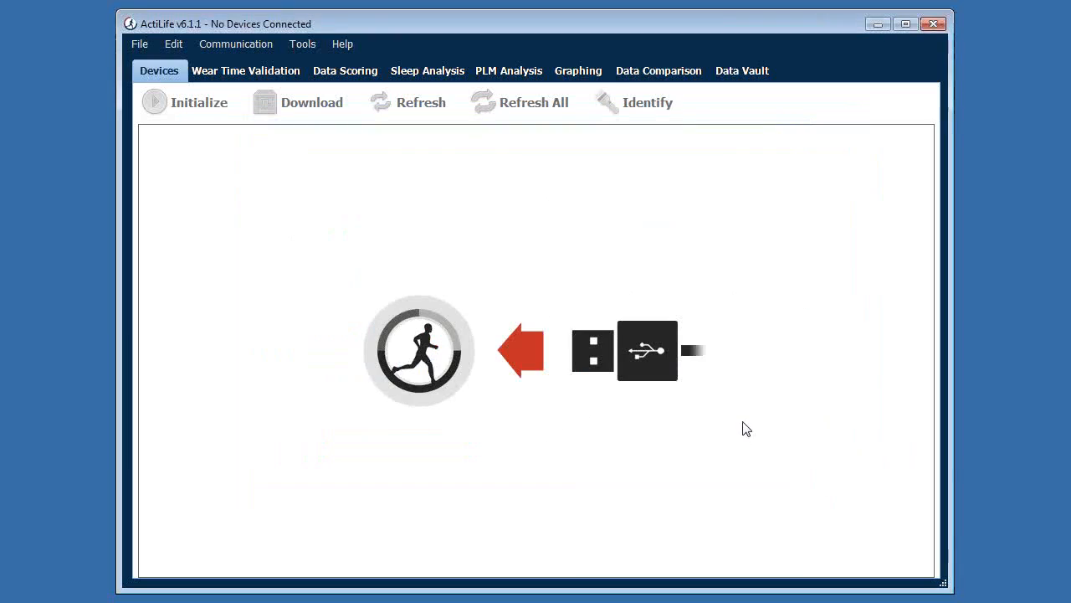
double_click(722, 25)
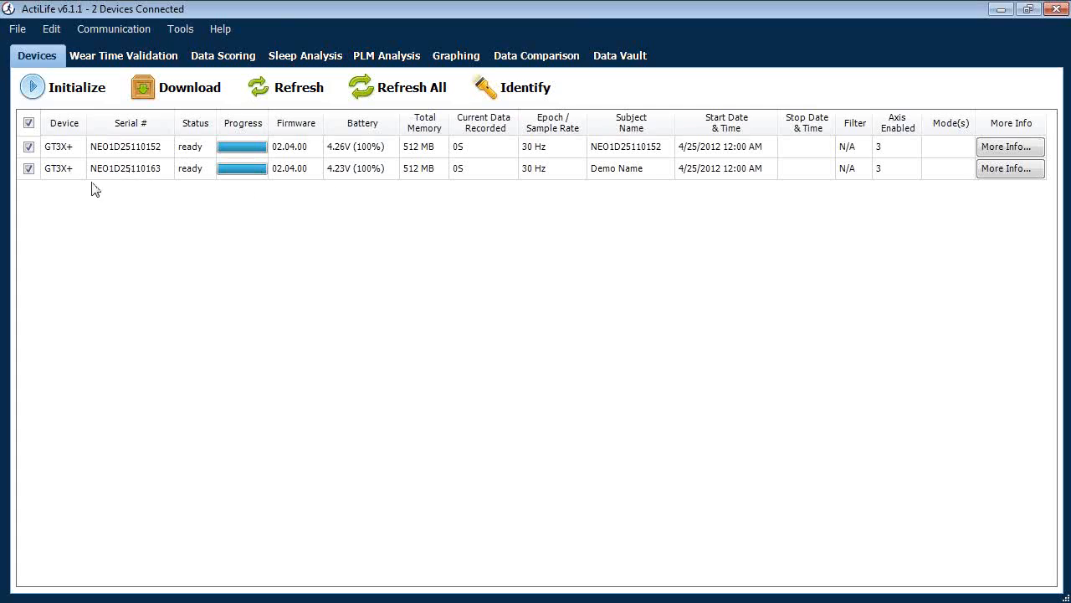
Start initializing both connected GT3X+ devices, keeping the sample rate at 30 Hz.
left_click(70, 92)
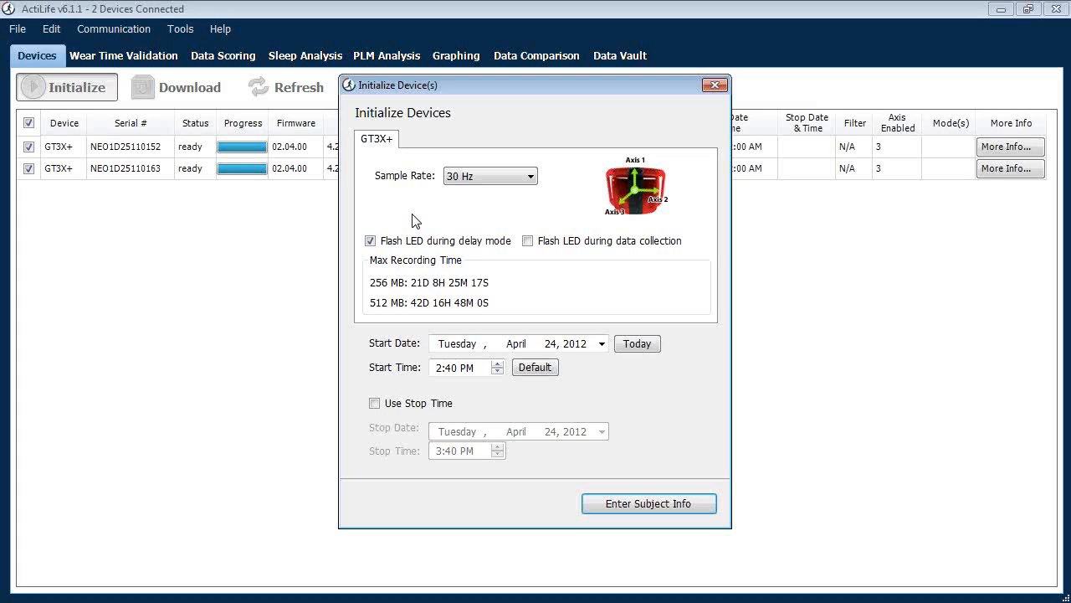
left_click(497, 177)
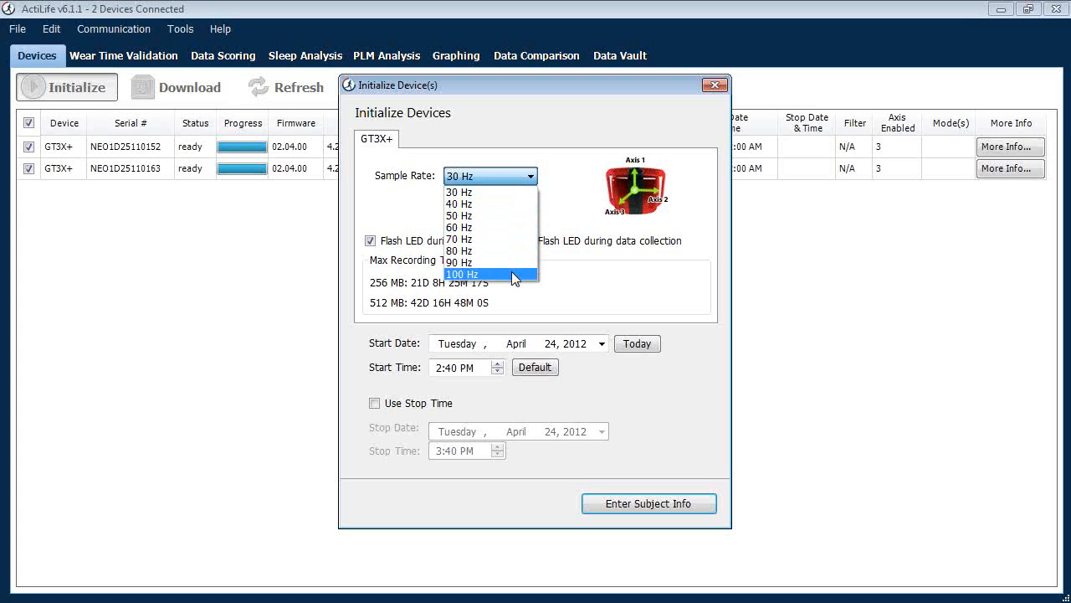
left_click(503, 176)
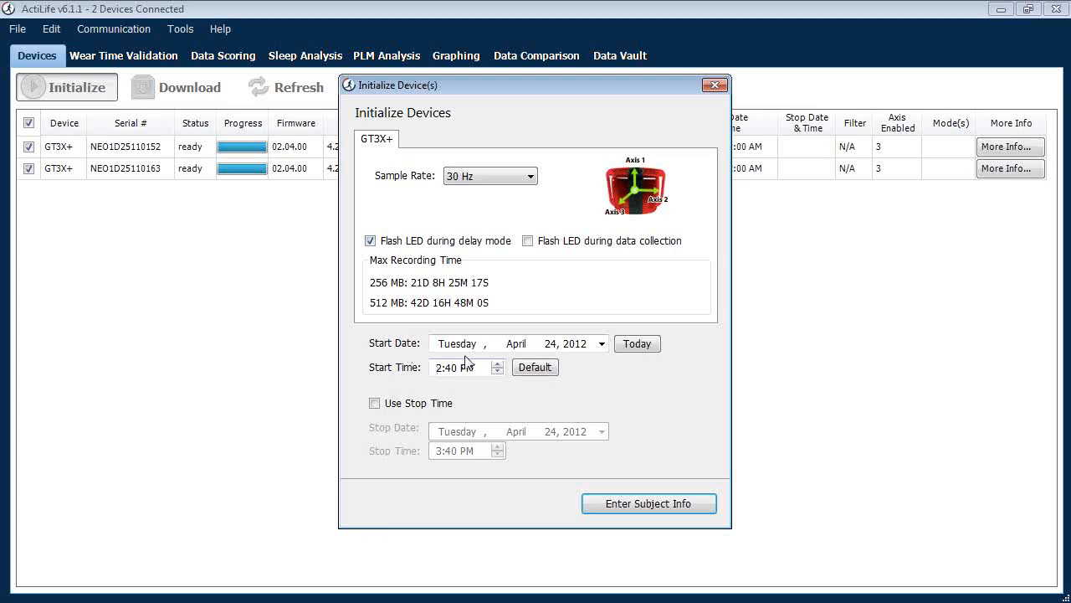
Set the initialization start to 12:00 AM on Wednesday, April 25, 2012.
left_click(436, 368)
key("Down")
key("Down")
key("Down")
key("Up")
key("Right")
key("Right")
key("Down")
key("Left")
type("30")
left_click(552, 346)
key("Up")
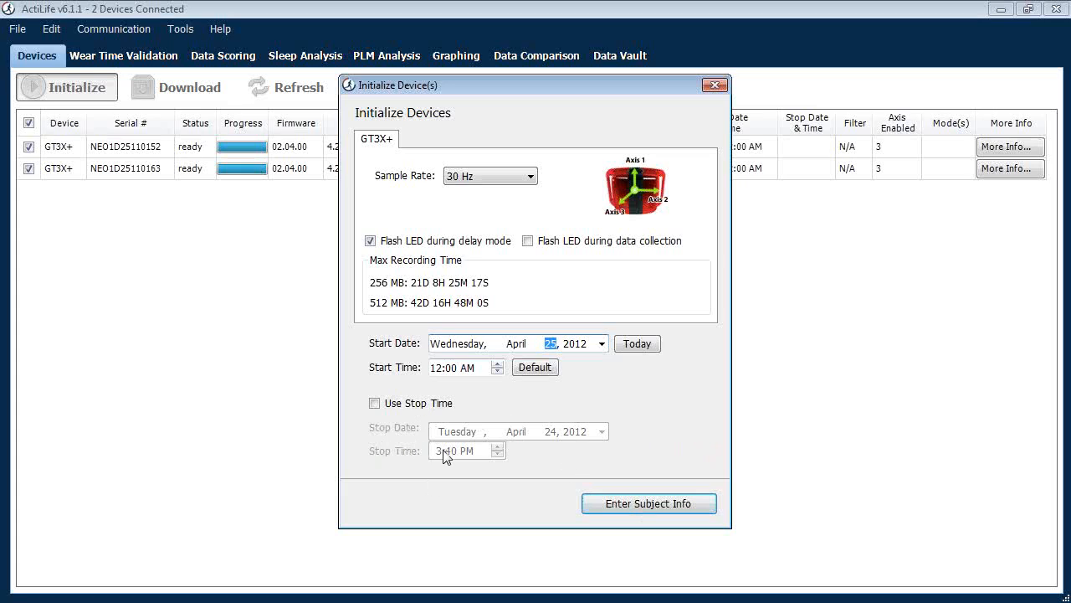
Enter "Demo Name" as the first device's subject name and initialize all selected devices.
left_click(648, 503)
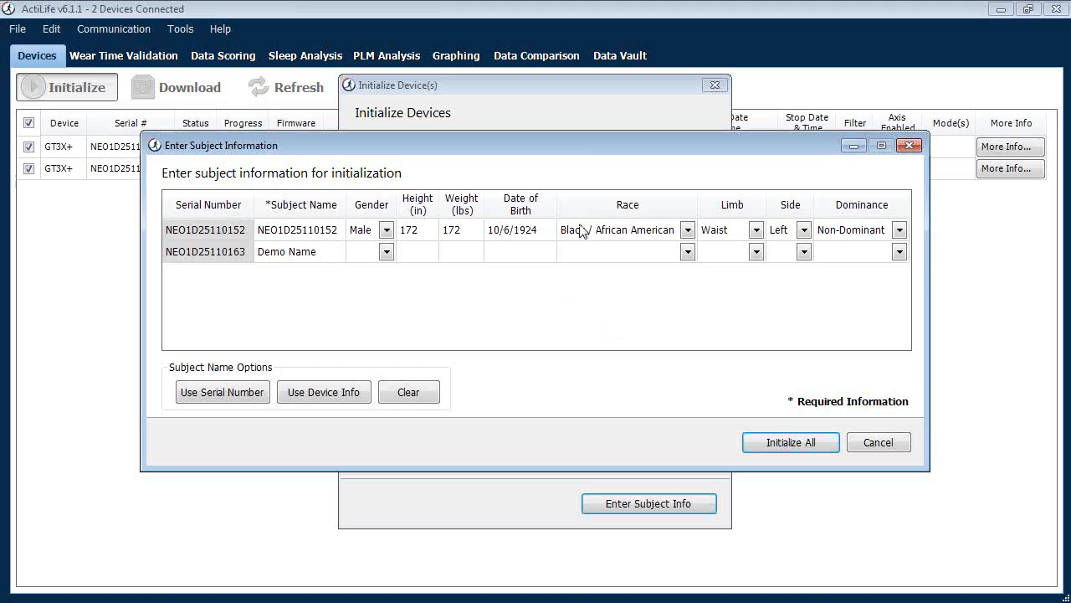
left_click(316, 253)
left_click(334, 234)
double_click(335, 233)
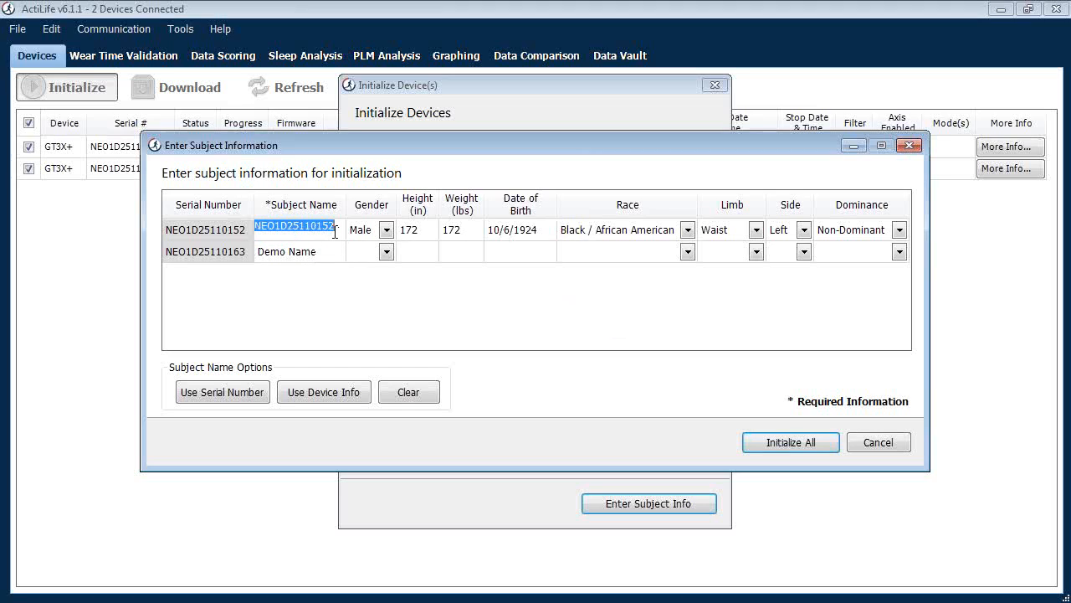
type("Demo Name")
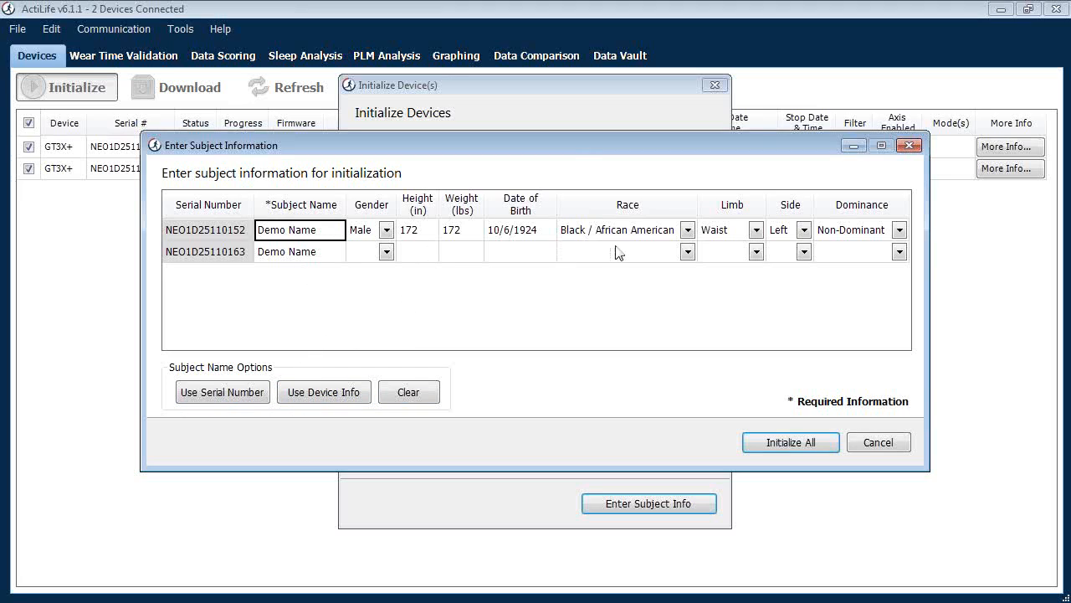
left_click(763, 444)
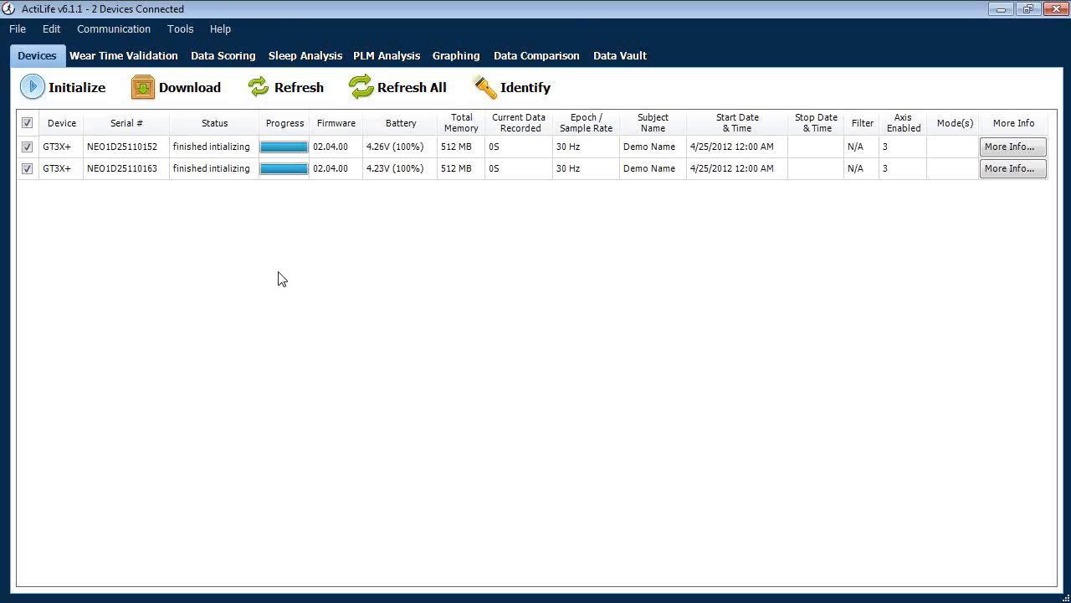
Deselect the two initialized devices and open the download options for the third GT3X+ device.
left_click(27, 168)
left_click(26, 146)
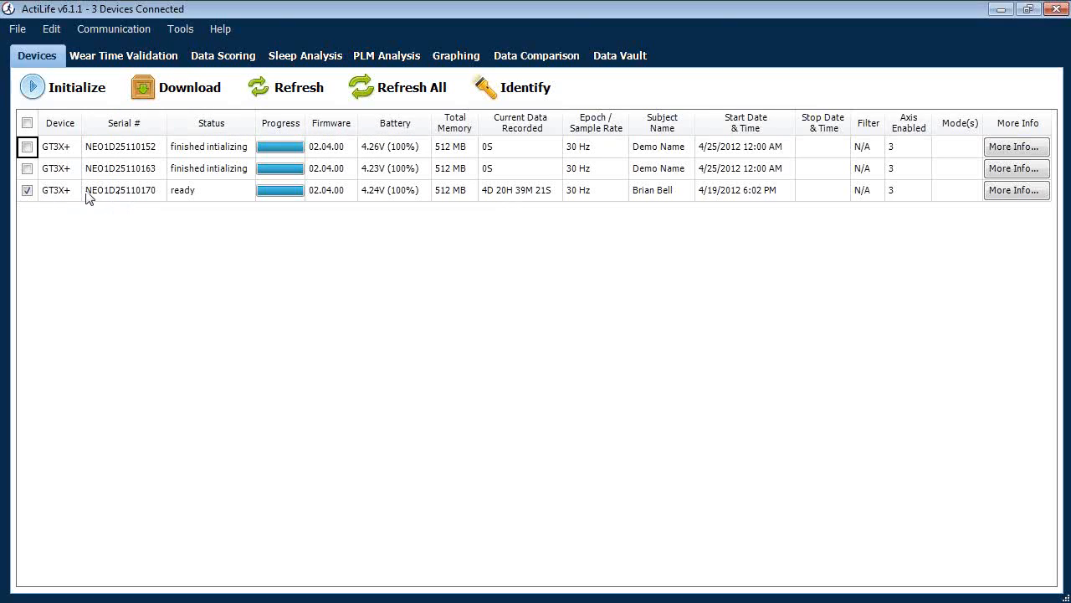
left_click(195, 102)
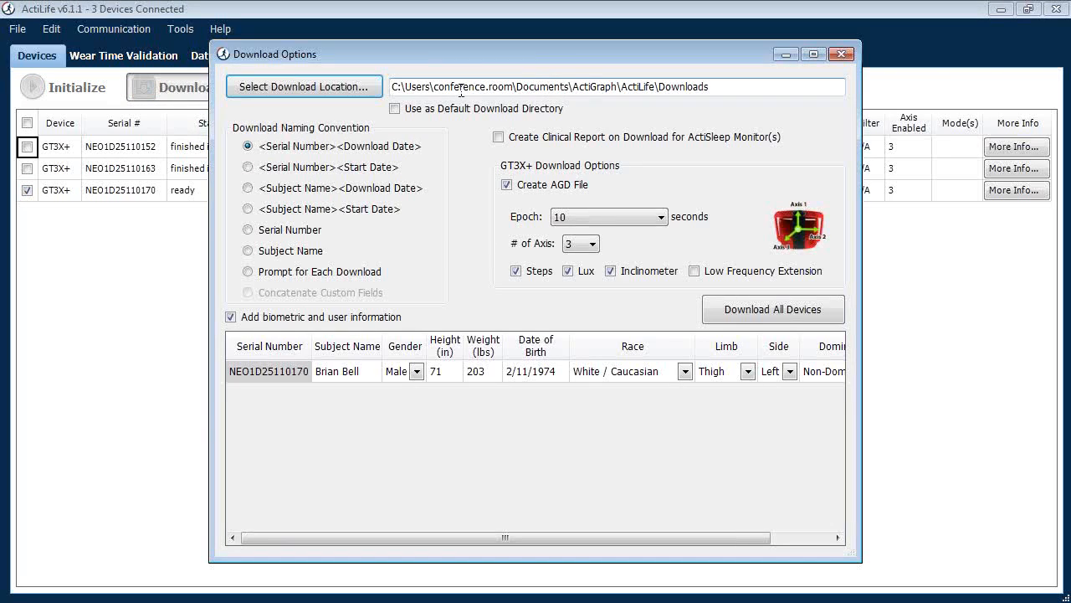
left_click(672, 84)
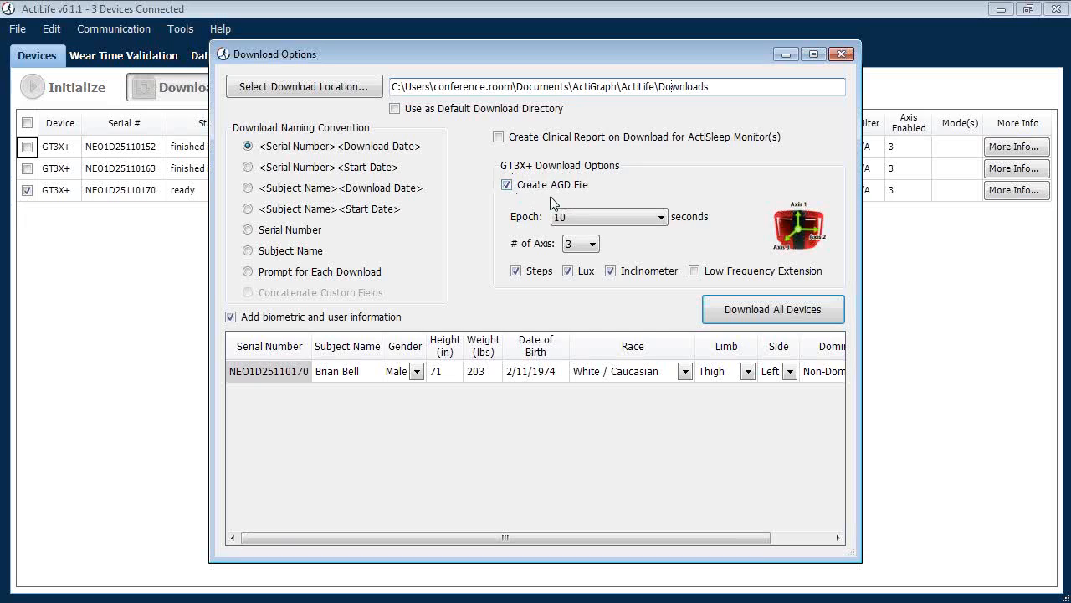
Set the epoch of the AGD file to 10 seconds in the GT3X+ download options.
left_click(643, 217)
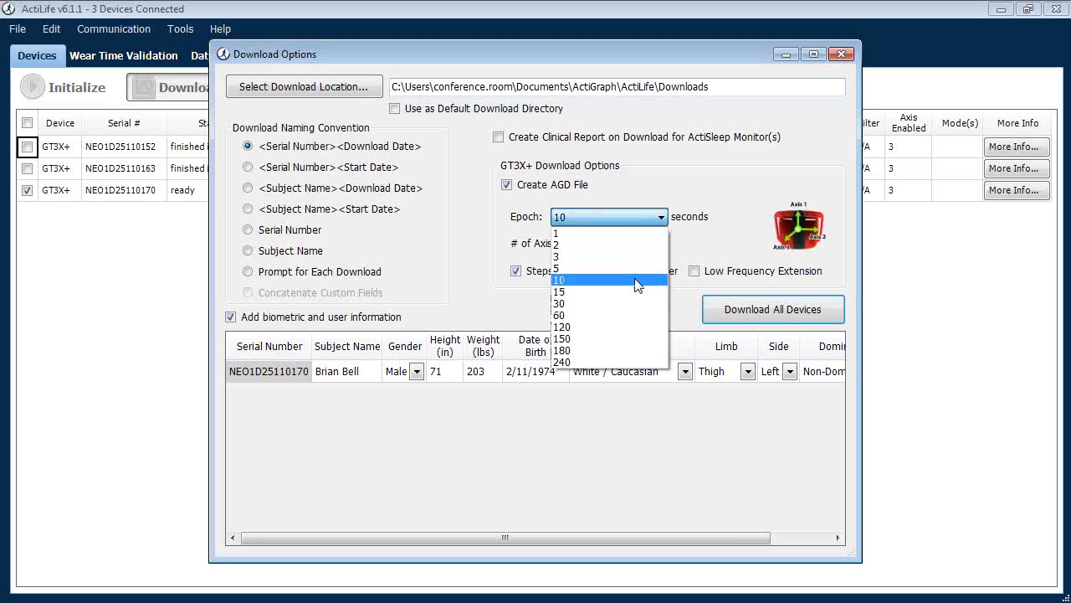
left_click(637, 284)
left_click(645, 218)
left_click(617, 279)
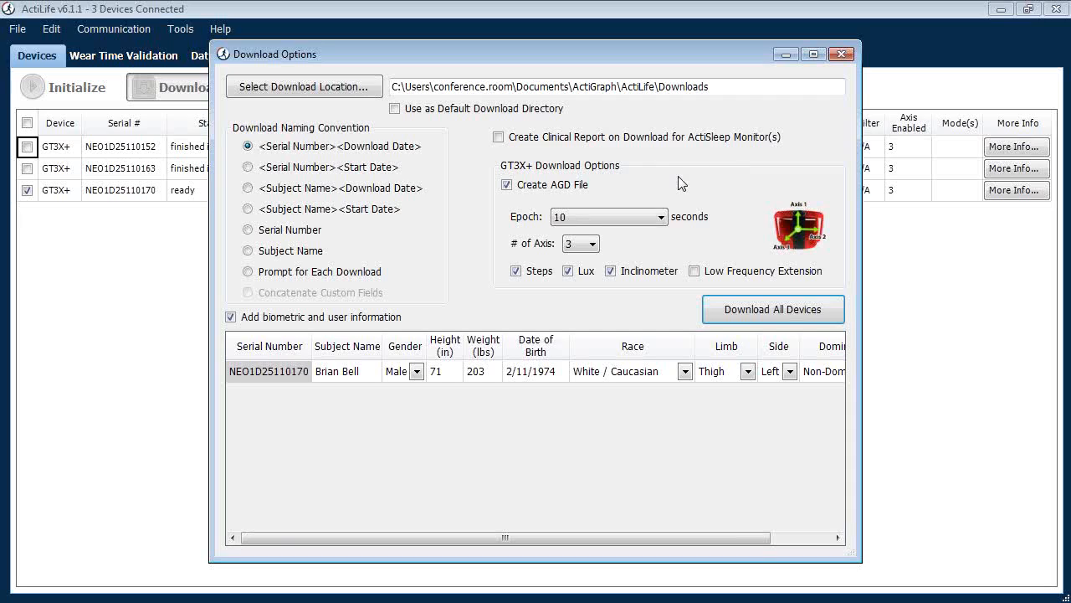
left_click(660, 220)
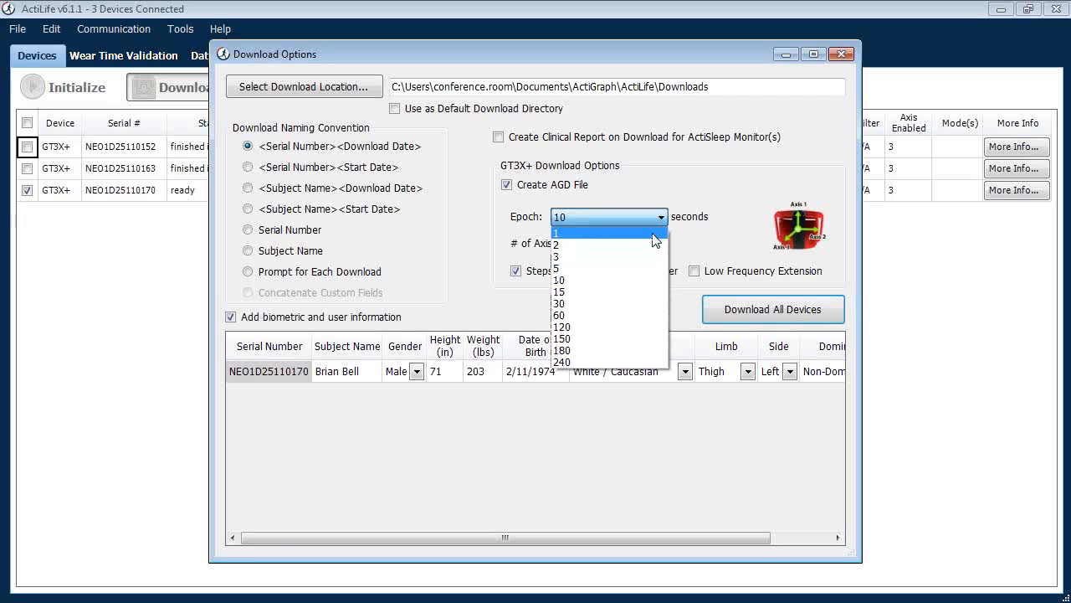
left_click(632, 289)
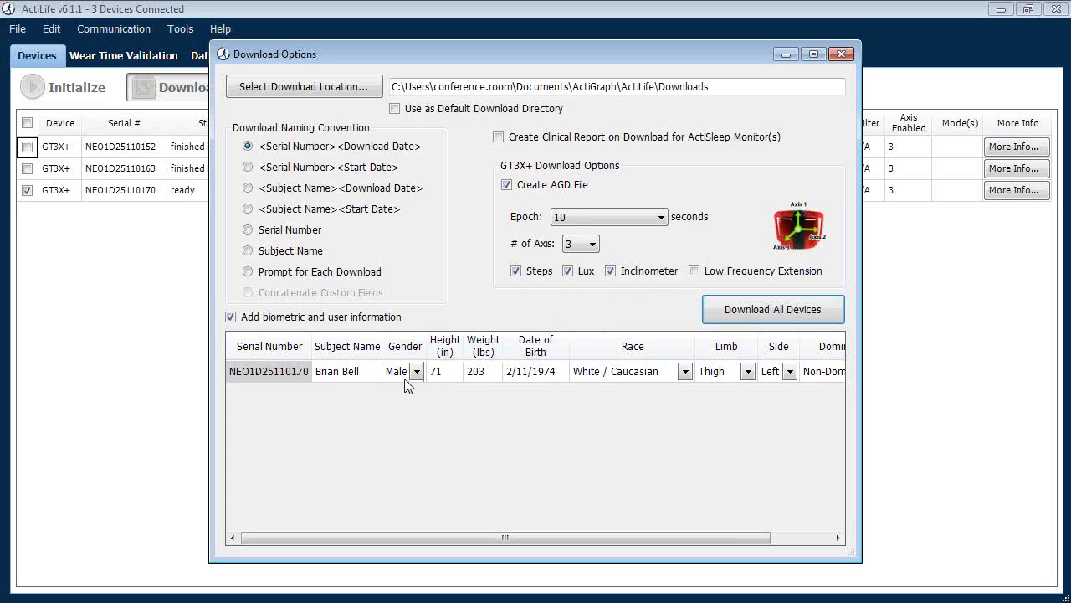
Review the subject's biometric columns and download the selected device's data.
left_click(783, 542)
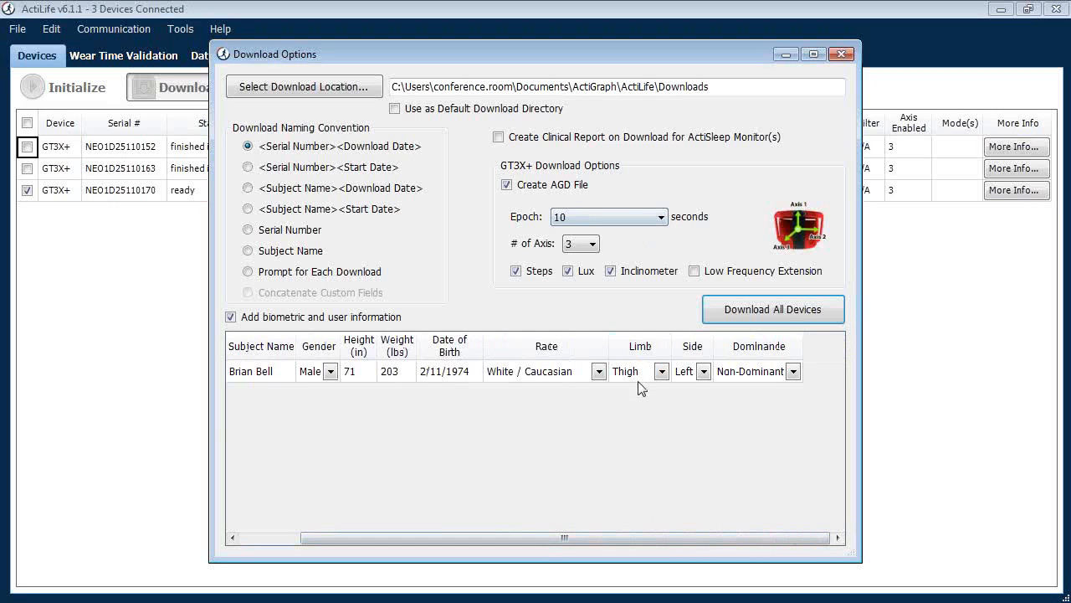
left_click_drag(644, 539, 578, 540)
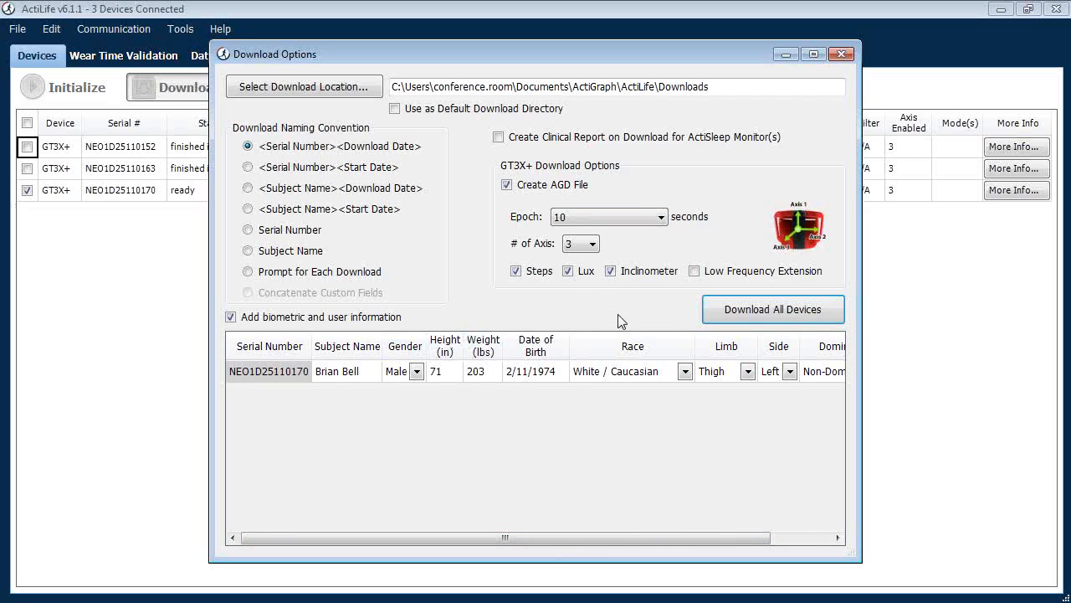
left_click(761, 317)
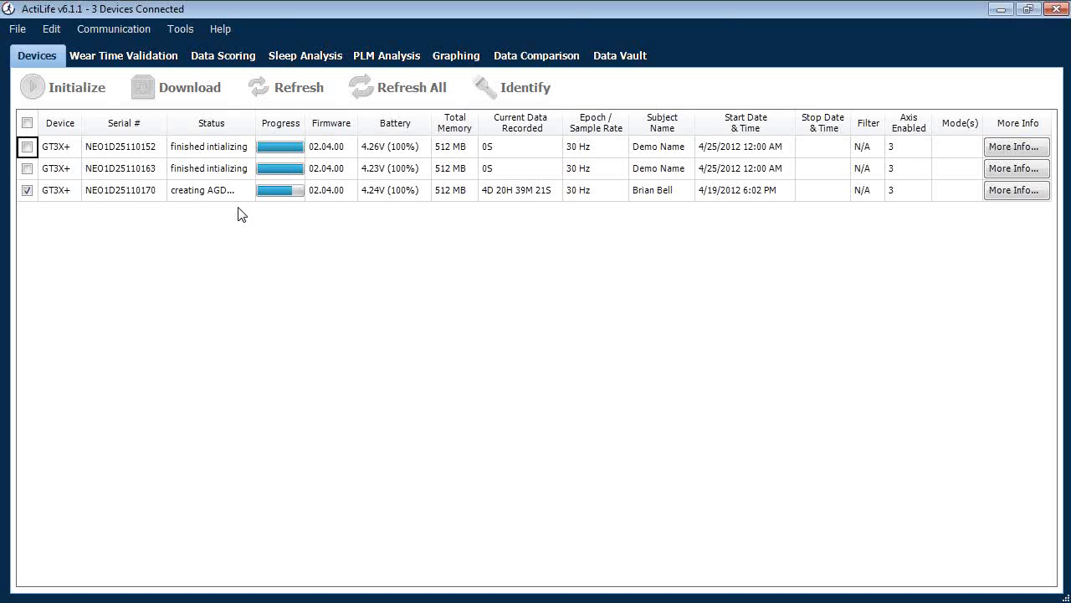
Open the finished download in the AGD File Viewer and switch its graph to Cut Points.
left_click(232, 190)
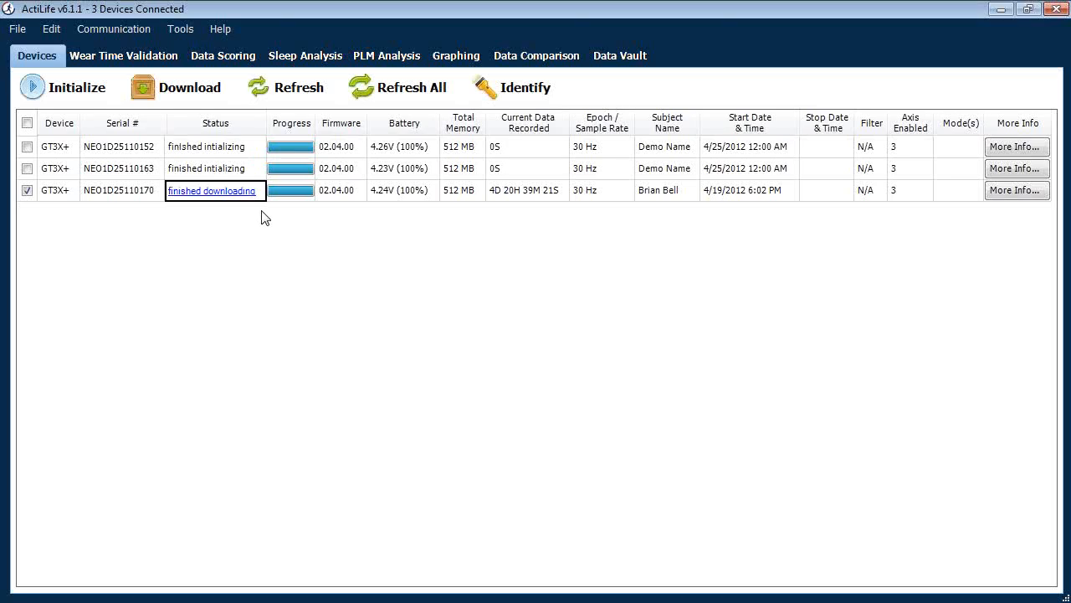
left_click(235, 195)
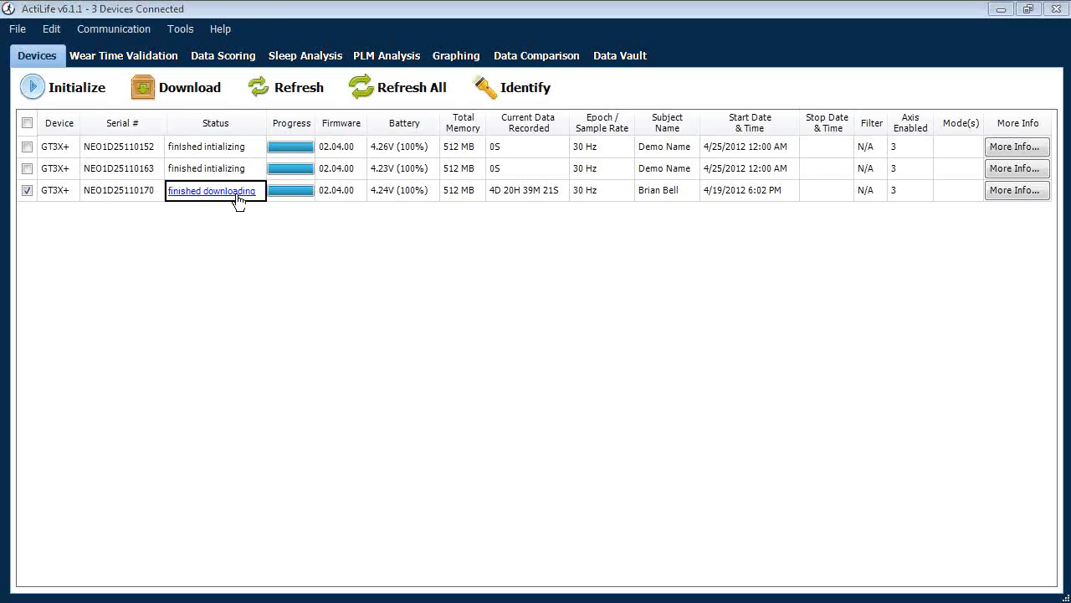
left_click_drag(0, 13, 376, 36)
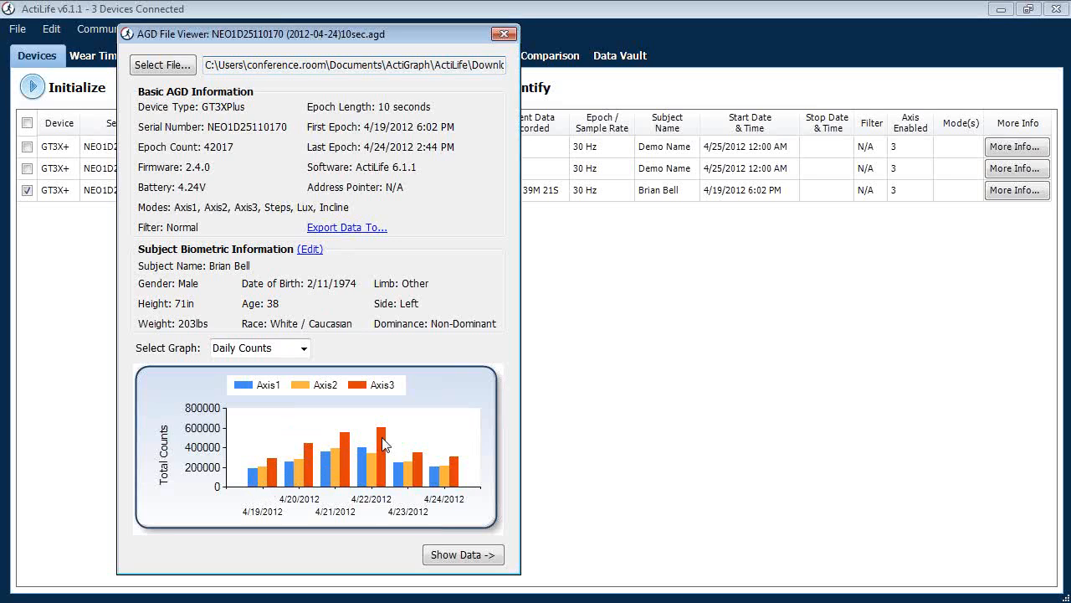
left_click(293, 352)
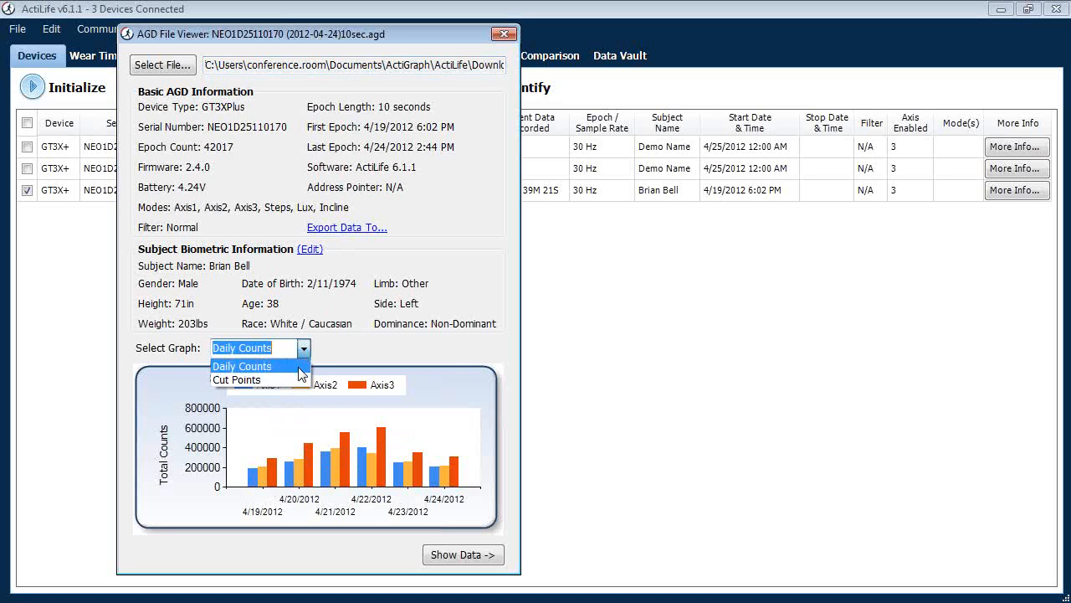
left_click(303, 371)
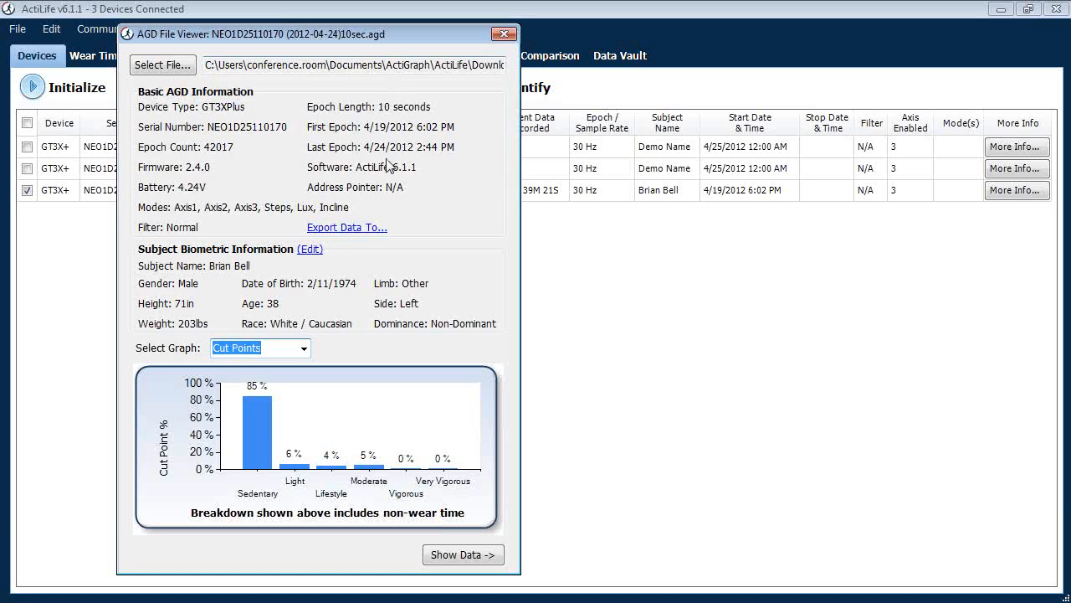
Examine the epoch data of April 20, 2012 at 1 AM, 3 PM and 10 AM, and close the viewer.
left_click(485, 557)
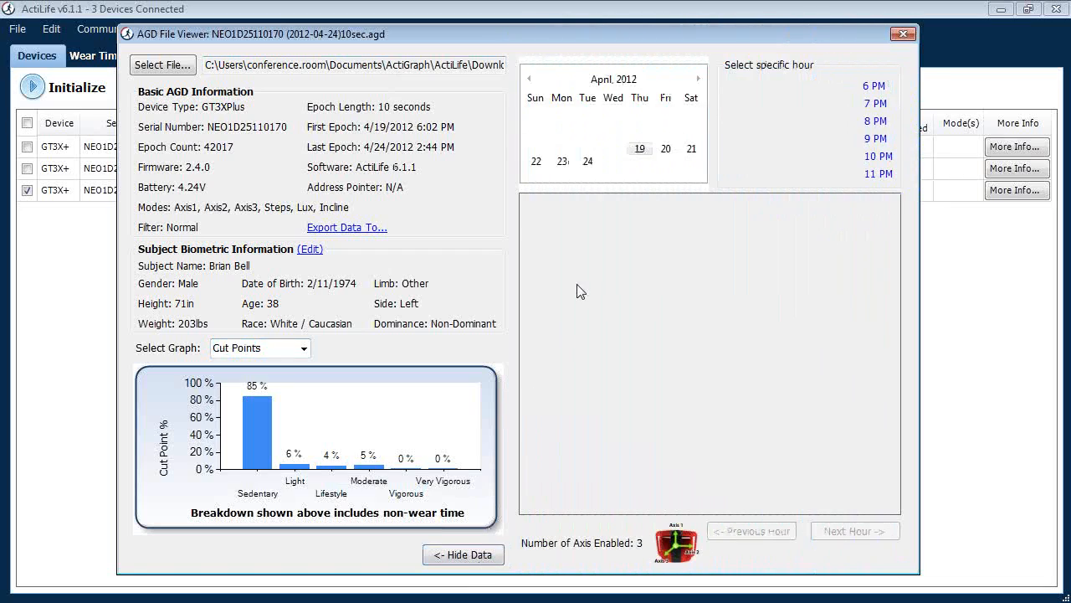
left_click(639, 149)
left_click(667, 150)
left_click(737, 105)
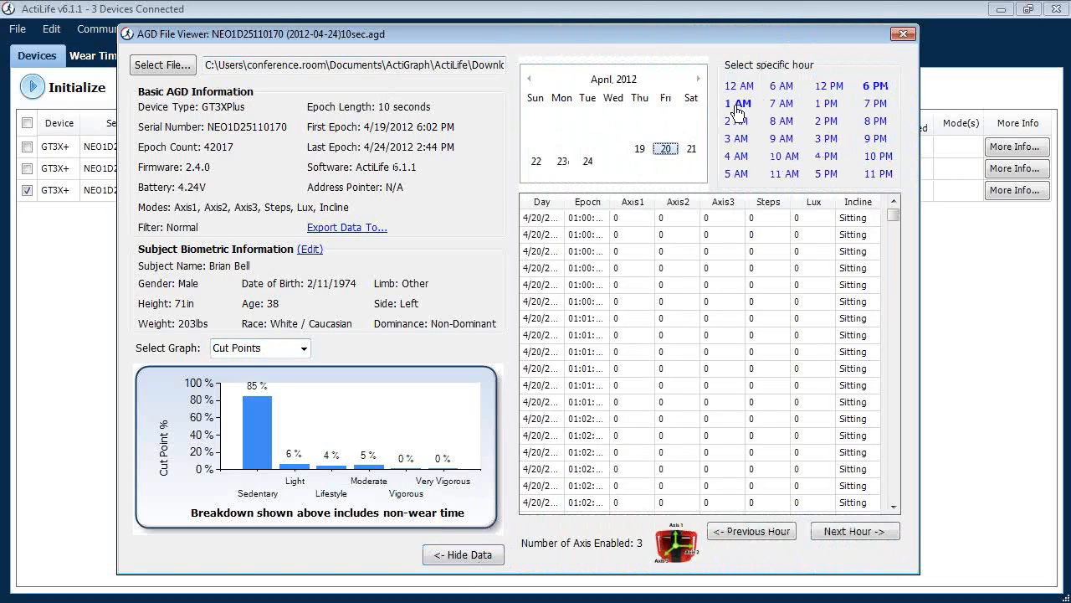
scroll(799, 281, "down", 10)
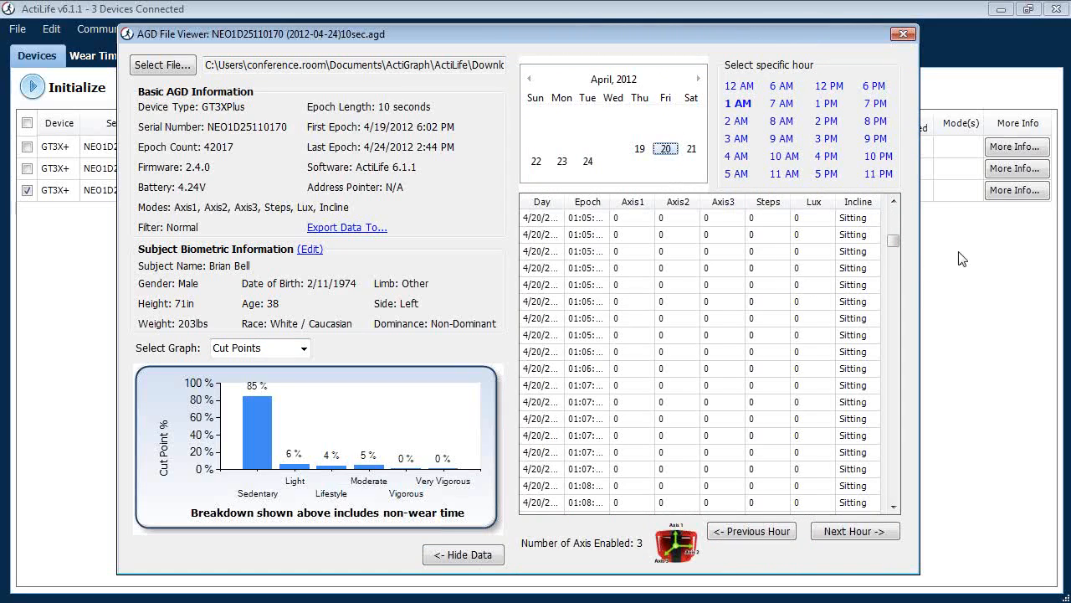
left_click(828, 139)
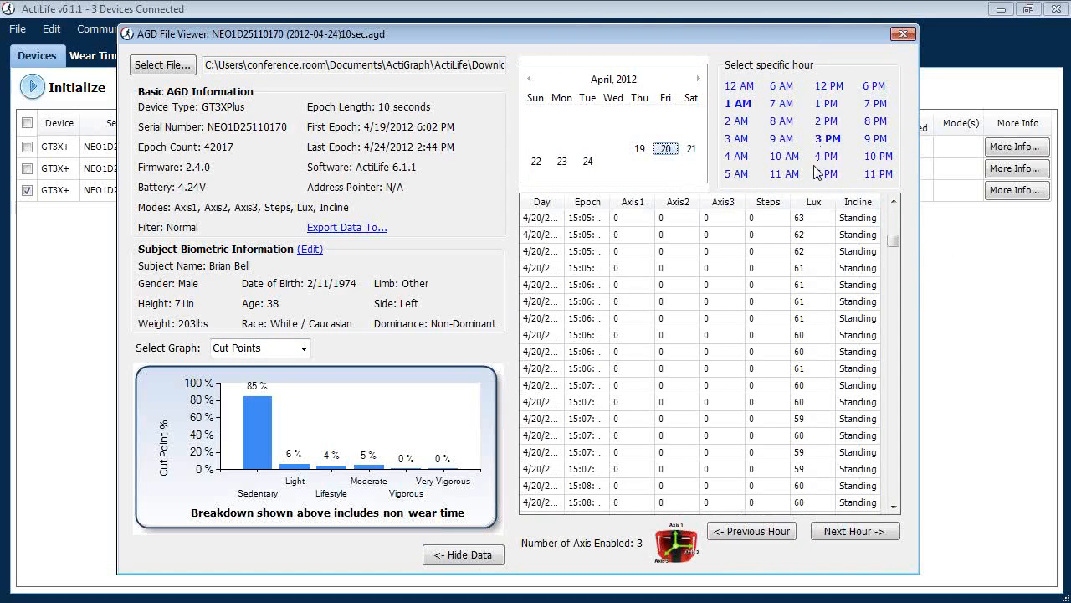
scroll(749, 287, "down", 8)
scroll(802, 381, "down", 20)
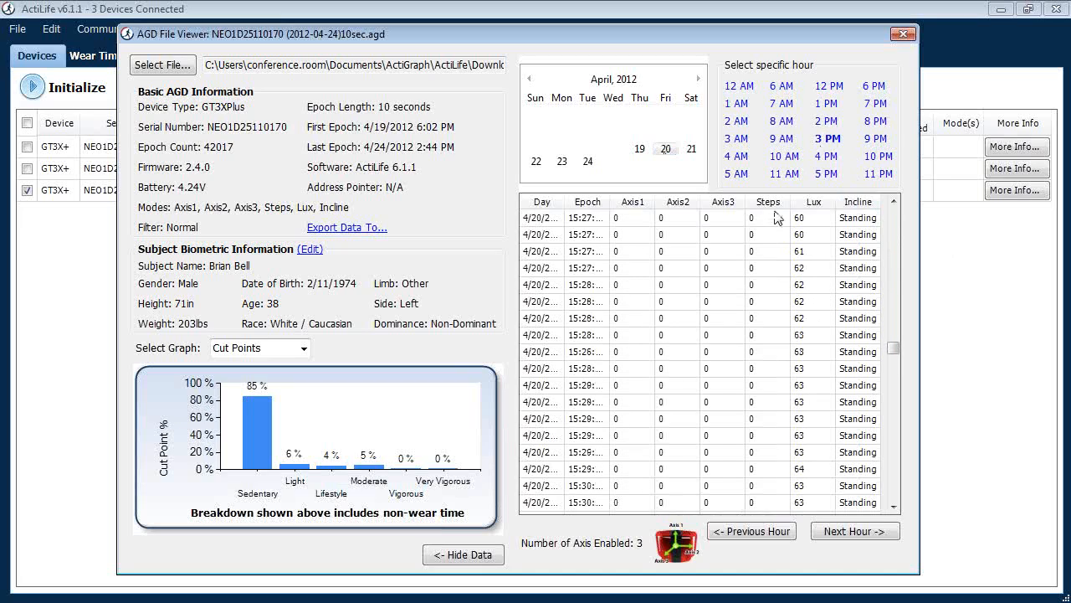
left_click(776, 158)
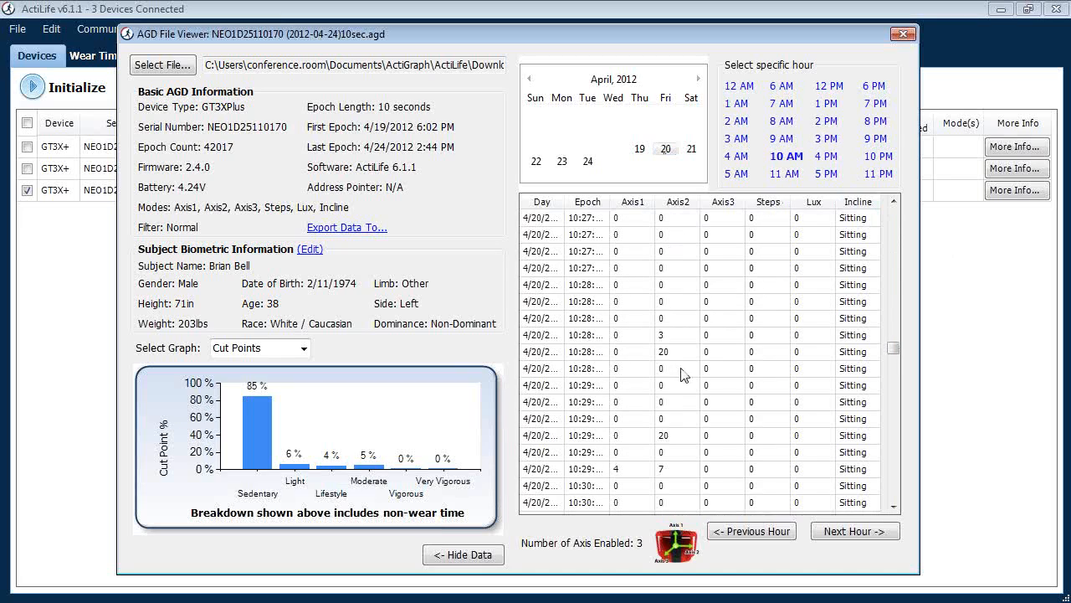
scroll(674, 373, "down", 8)
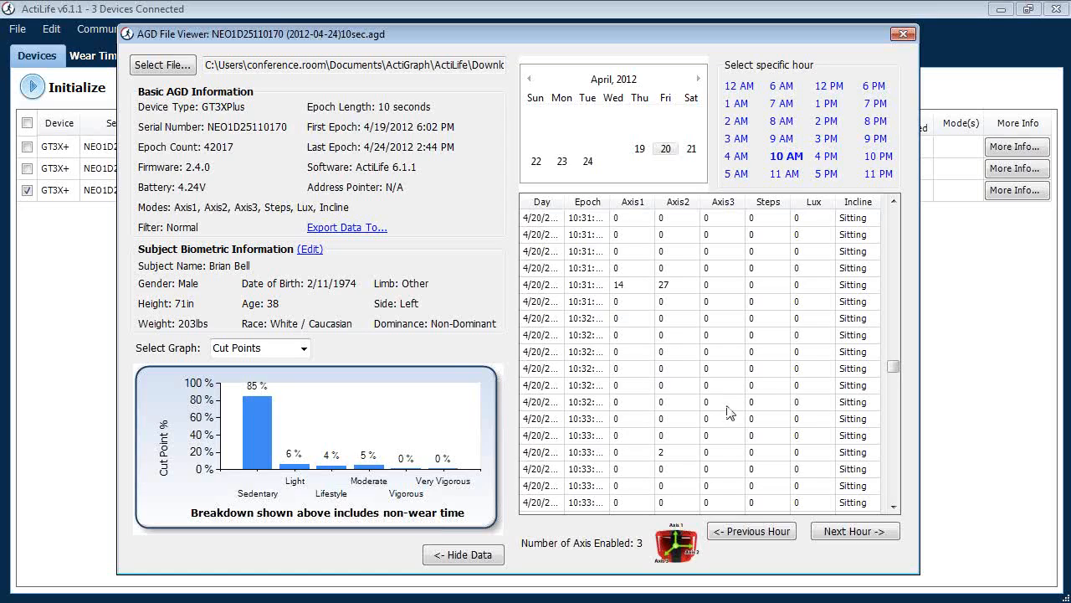
left_click(905, 38)
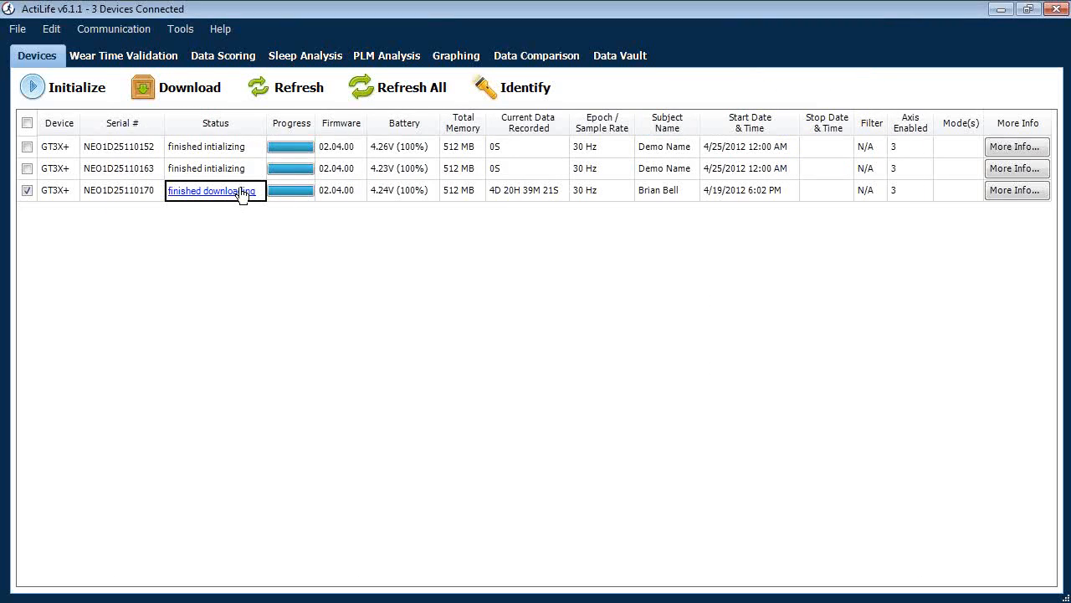
Reintegrate the 10-second AGD file to a 60-second epoch from its file viewer and close the viewer.
left_click_drag(0, 5, 351, 32)
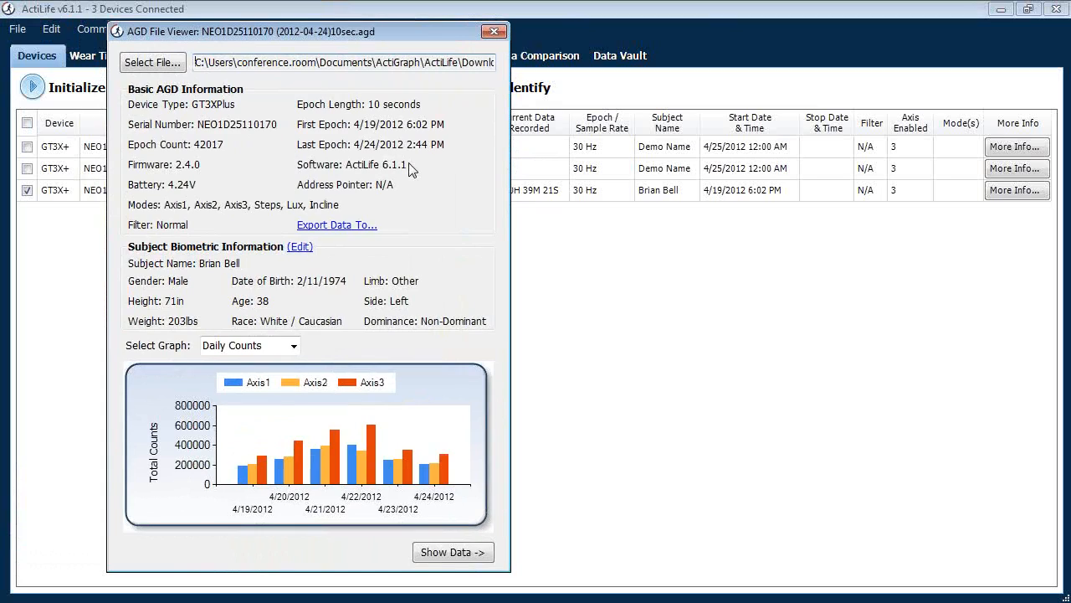
left_click(348, 233)
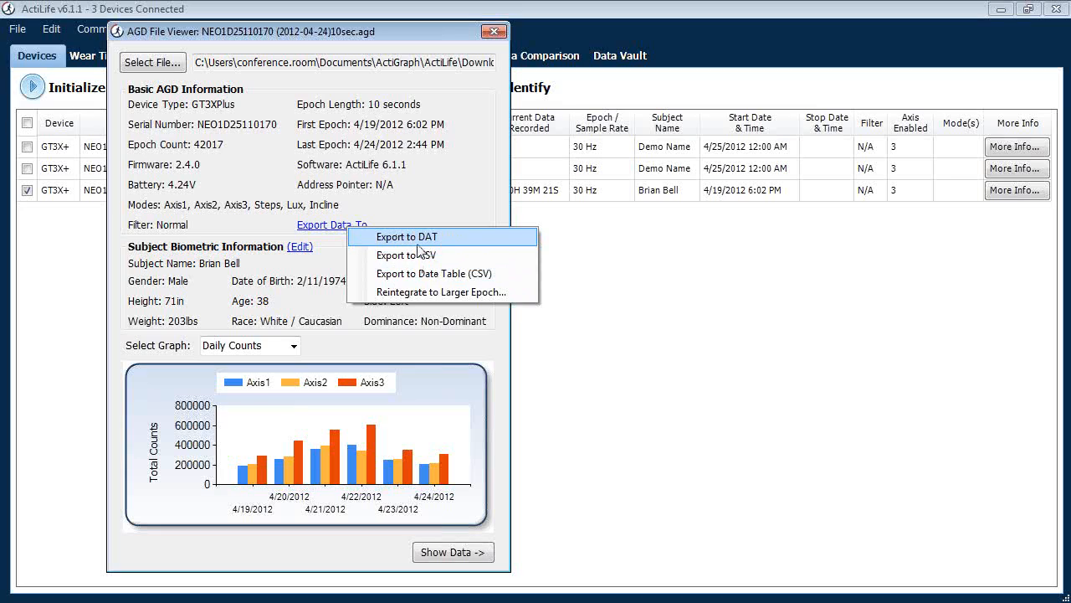
left_click(452, 293)
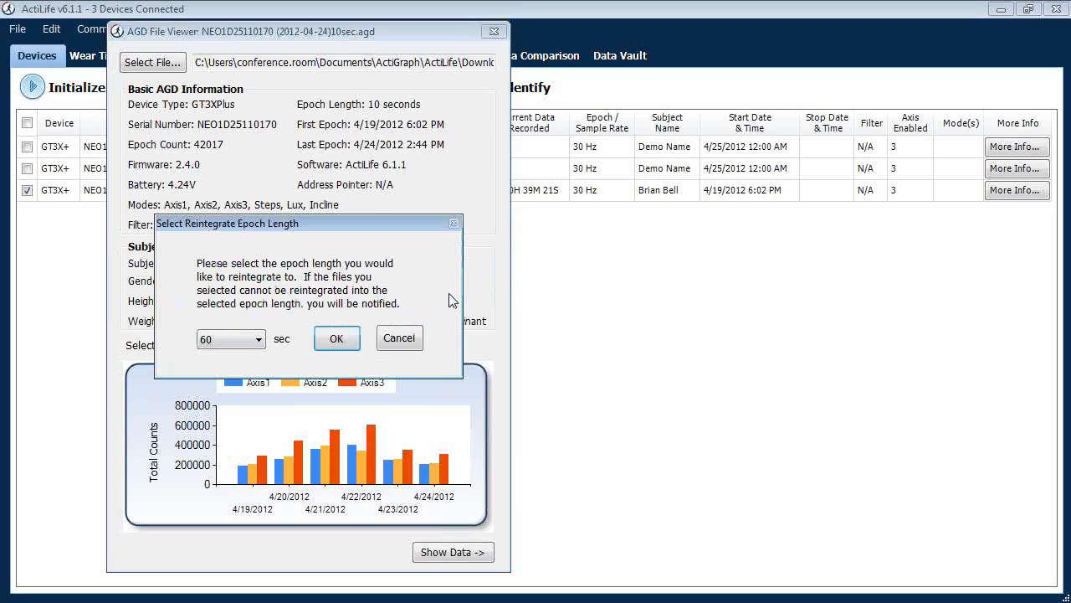
left_click(330, 340)
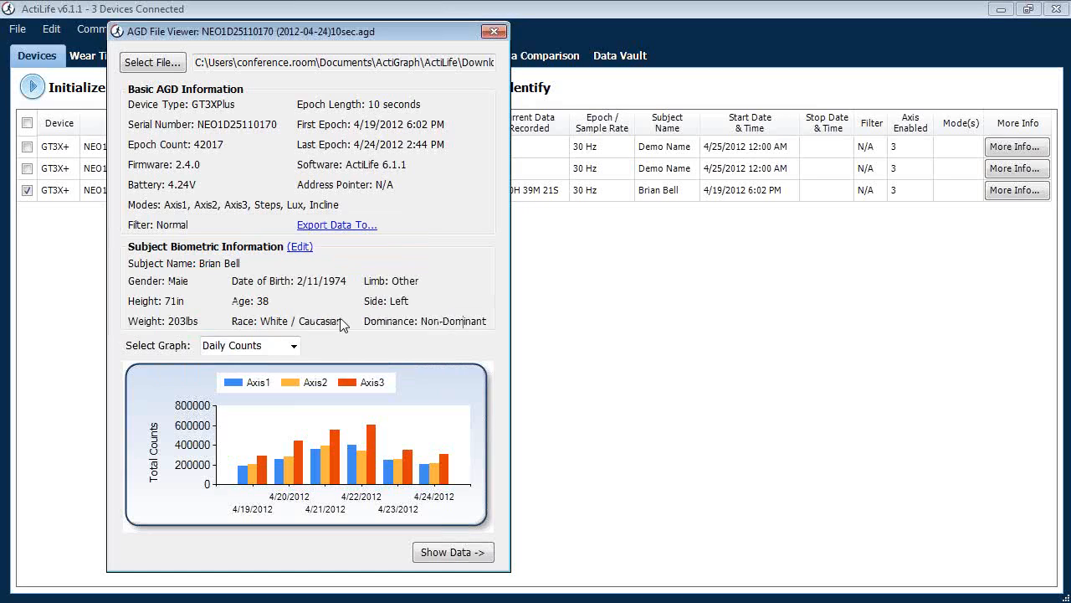
left_click(495, 33)
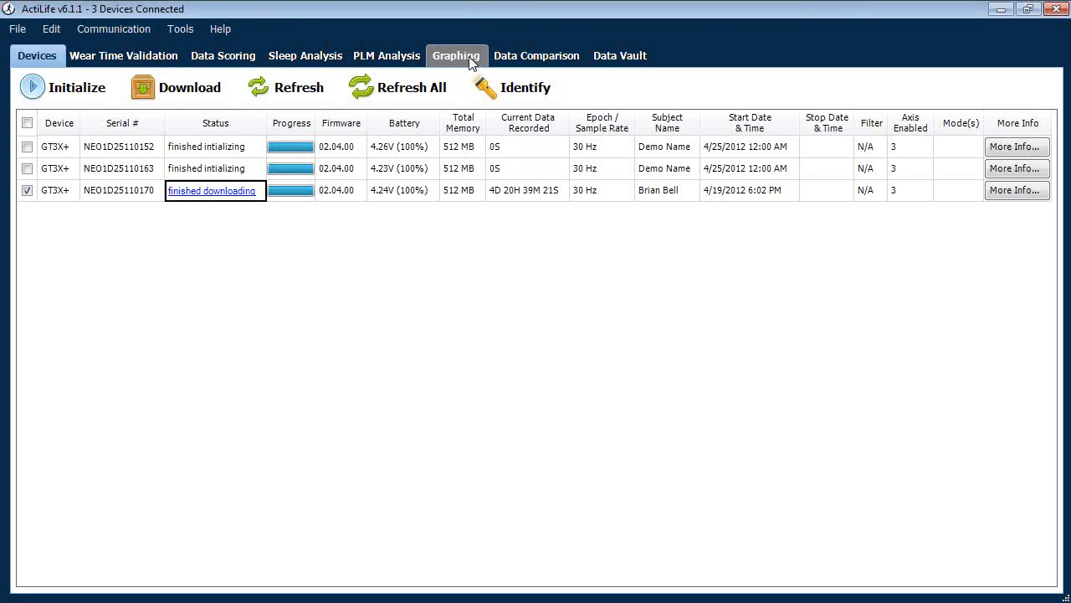
Load the downloaded 10-second AGD file, not the 60-second one, as the dataset for graphing.
left_click(471, 64)
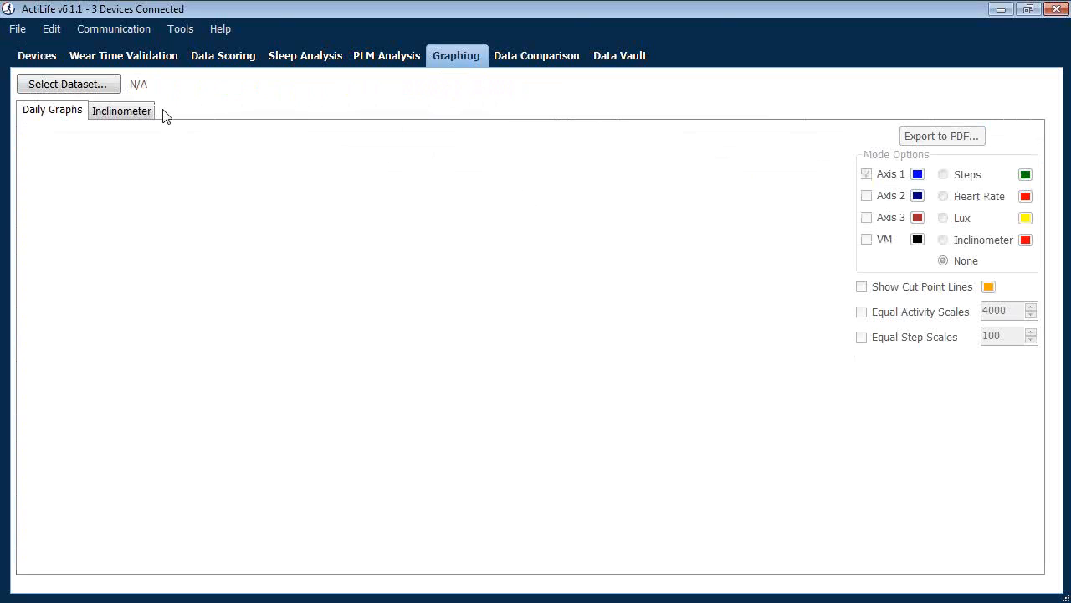
left_click(115, 88)
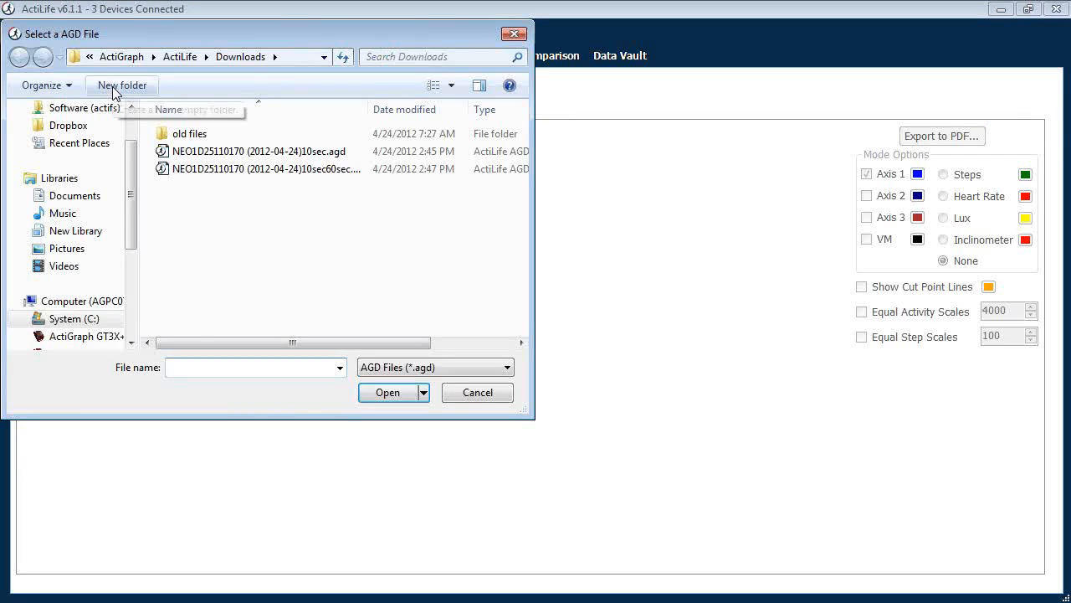
left_click_drag(240, 30, 306, 98)
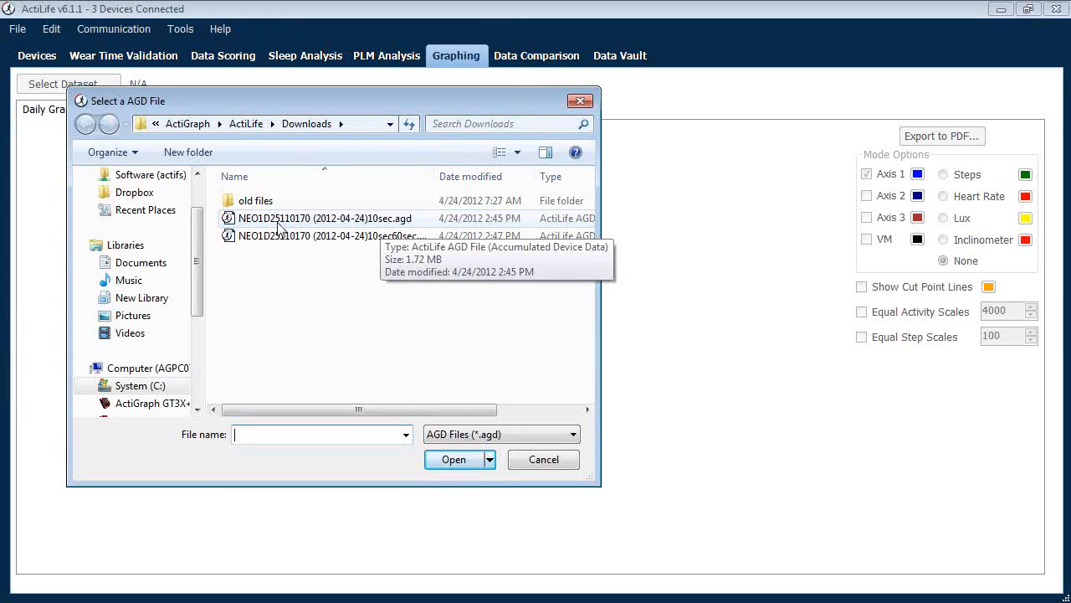
double_click(357, 218)
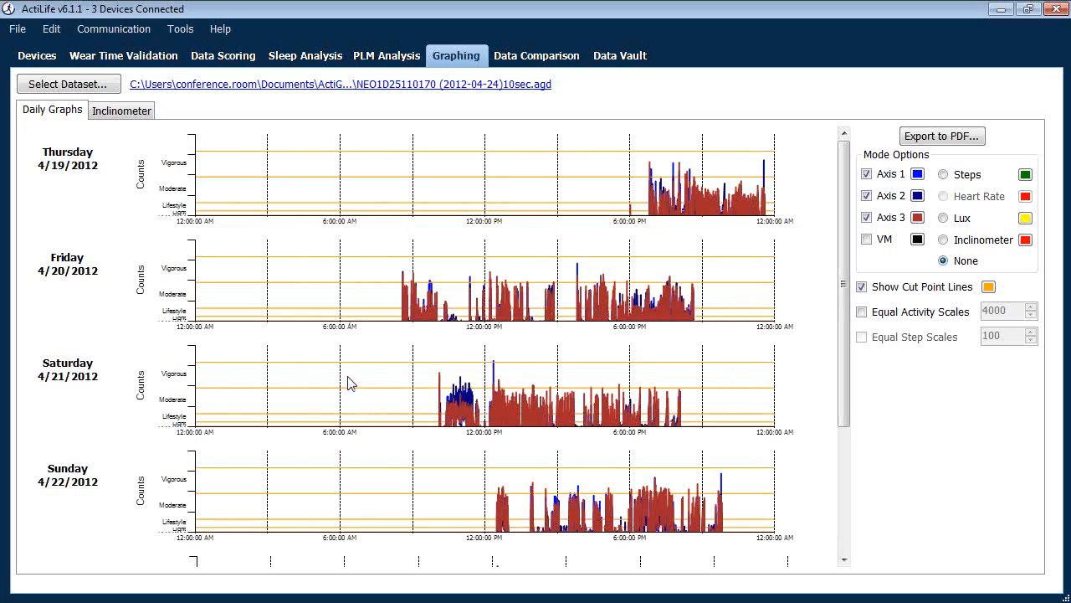
Hide Axis 1, Axis 2 and Axis 3 in the daily graphs and show only the vector magnitude (VM).
left_click(885, 216)
left_click(884, 199)
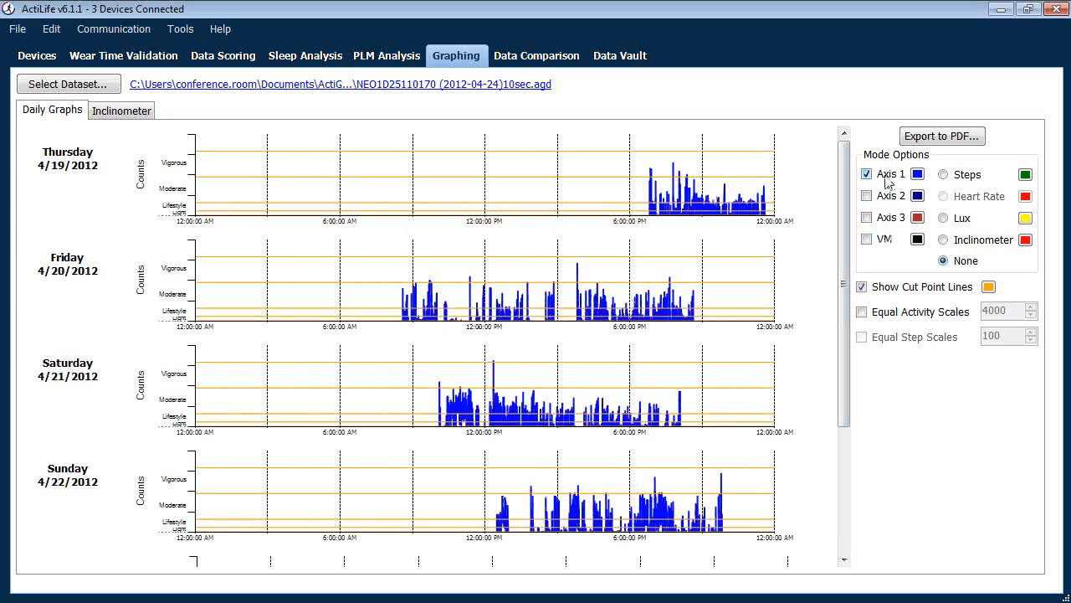
left_click(886, 178)
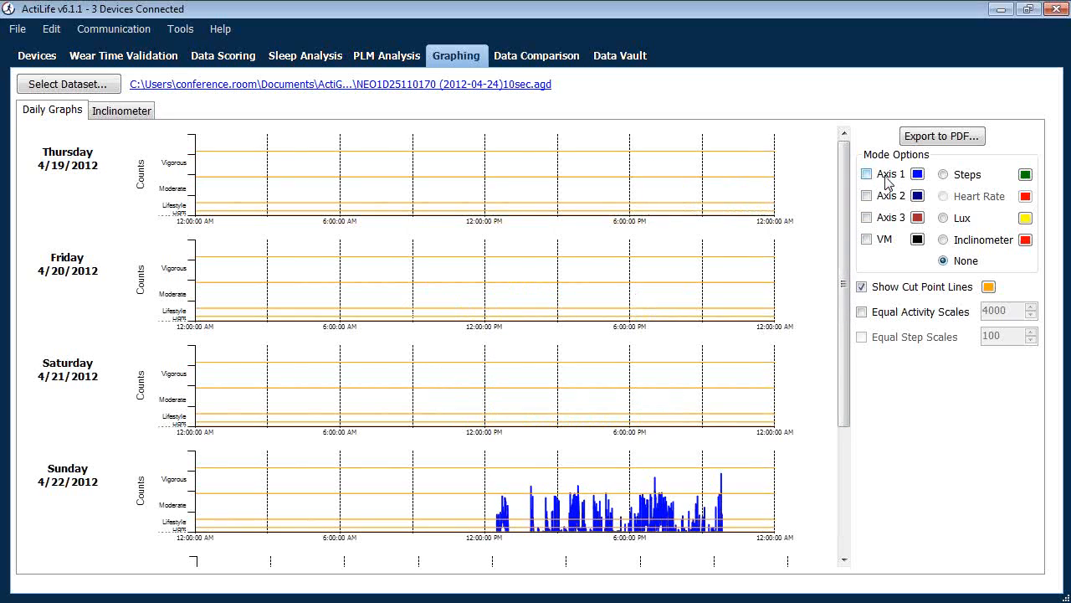
left_click(883, 241)
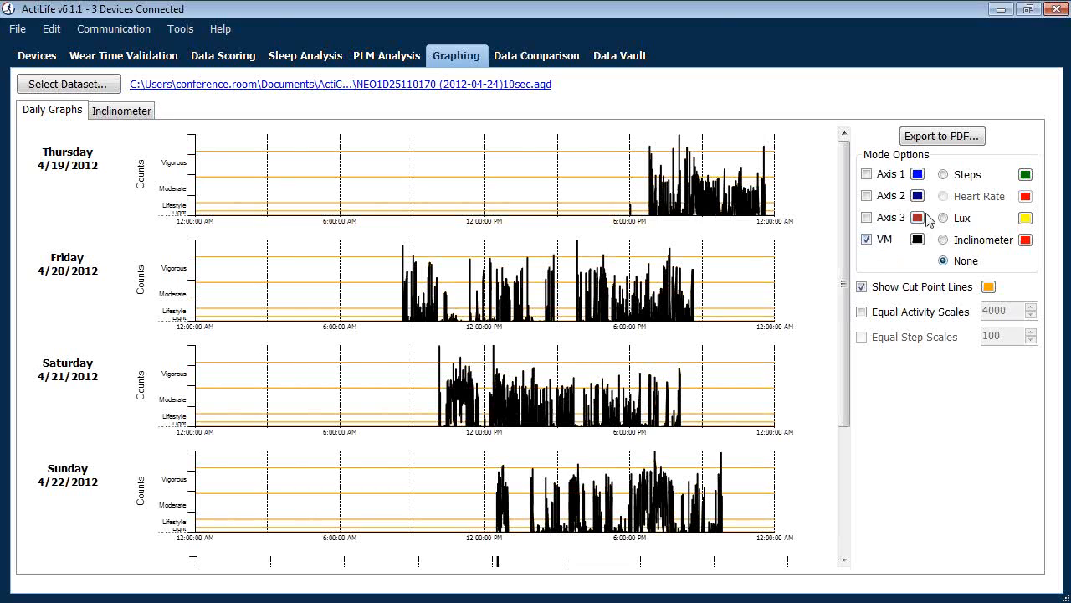
Overlay Lux, Steps and finally Inclinometer data one after another on the daily graphs.
left_click(963, 220)
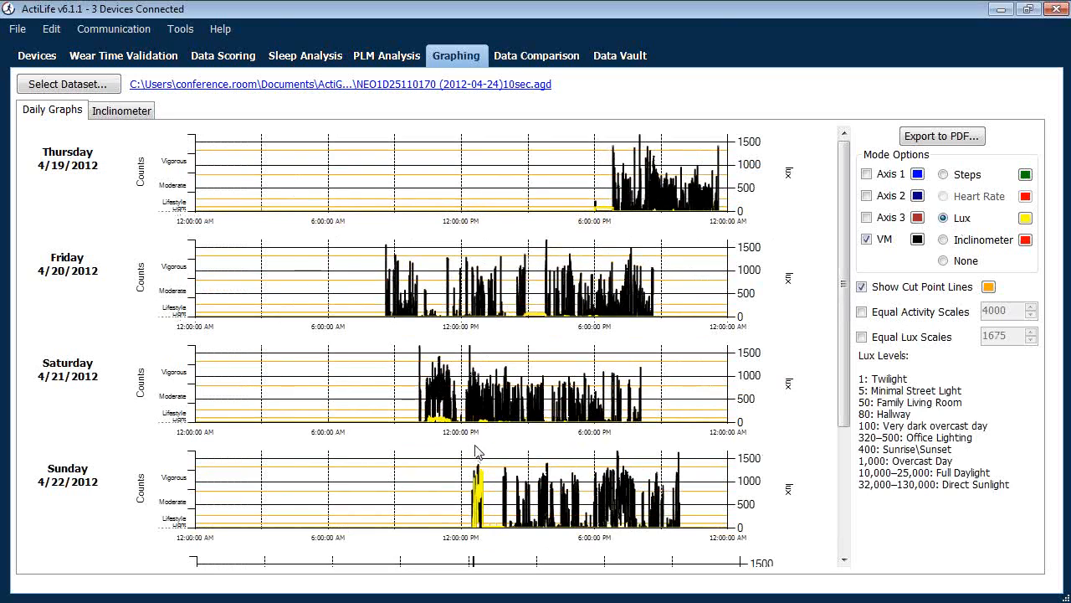
left_click(965, 175)
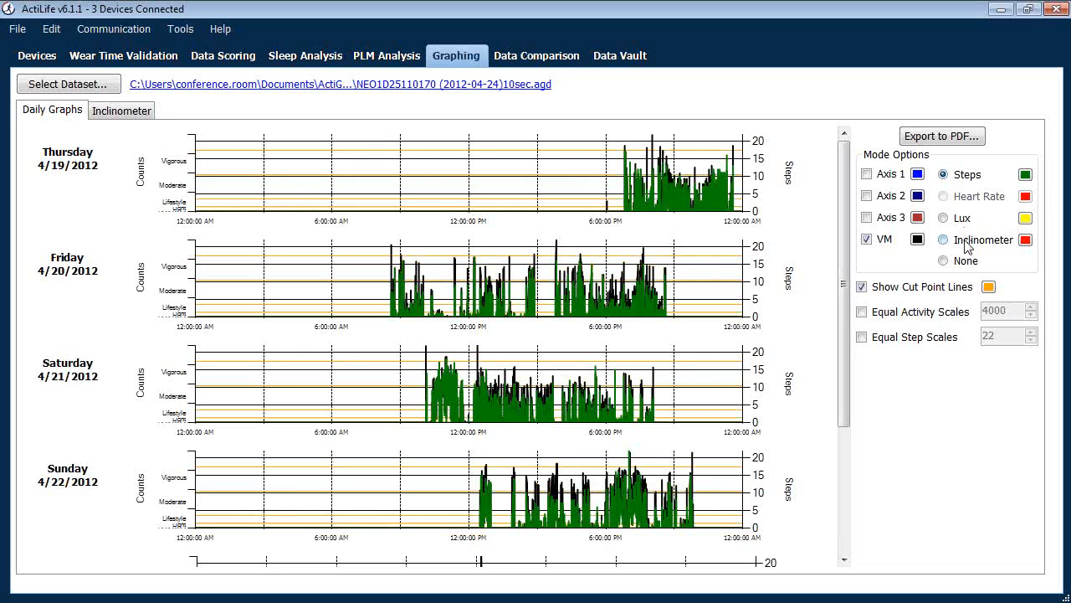
left_click(967, 242)
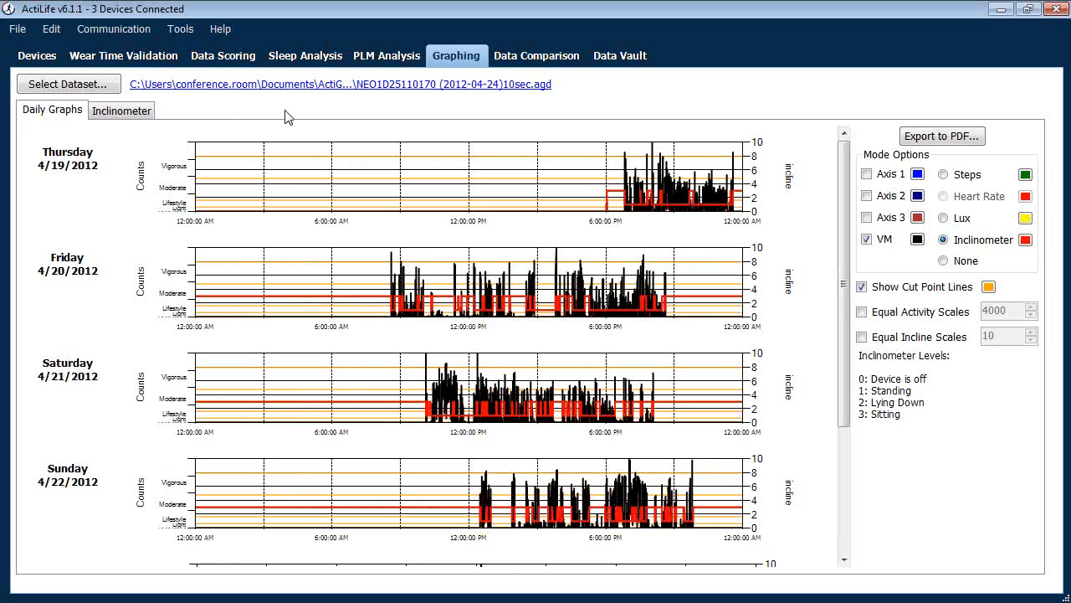
Add the 10-second AGD file as a dataset for Wear Time Validation and check its file information.
left_click(161, 66)
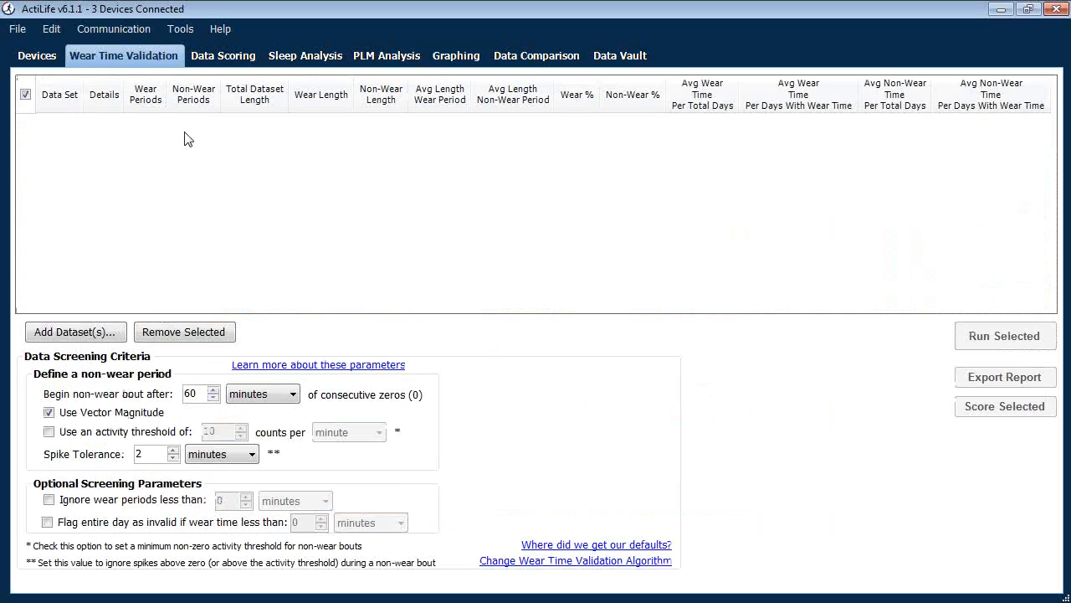
left_click(91, 332)
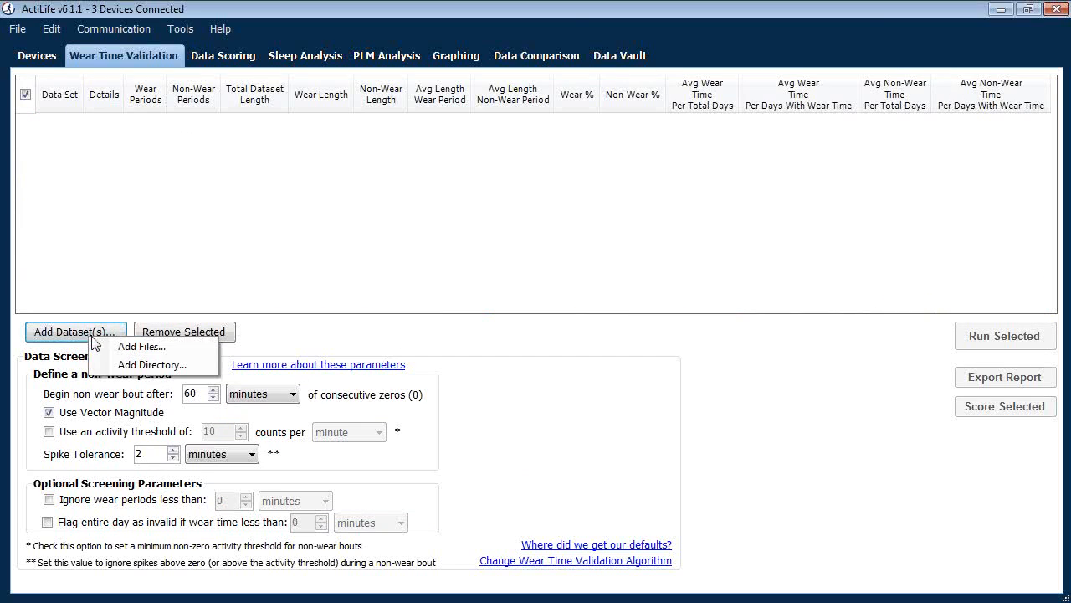
left_click(124, 346)
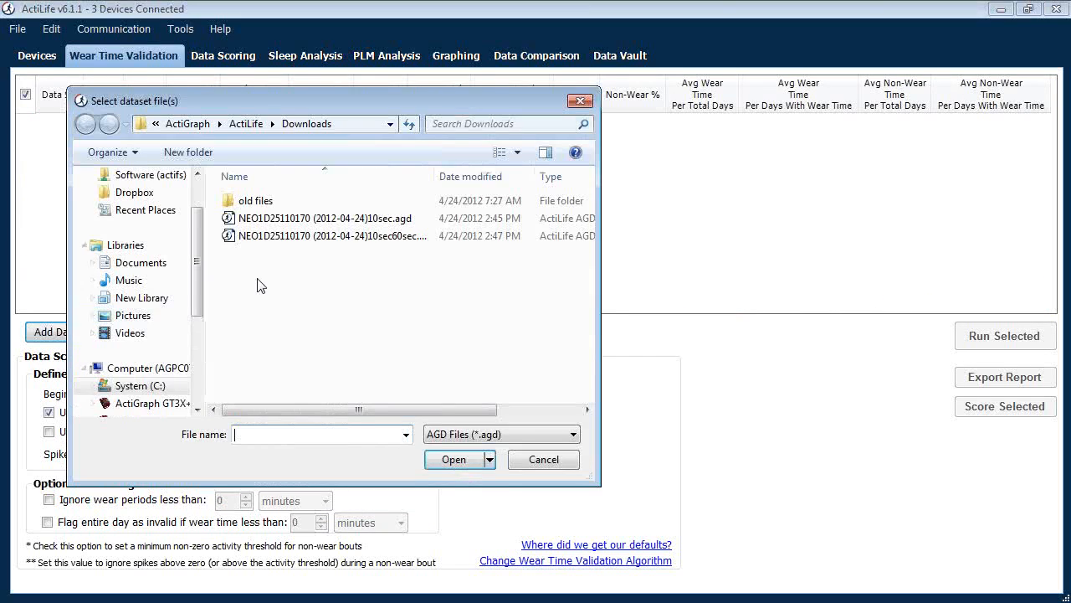
left_click(318, 219)
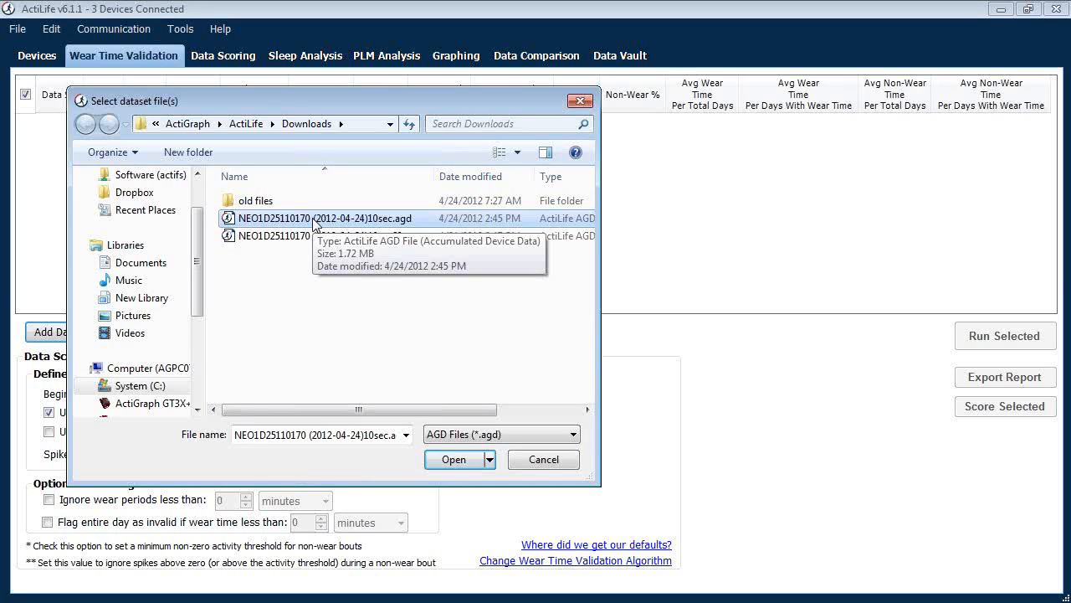
double_click(368, 222)
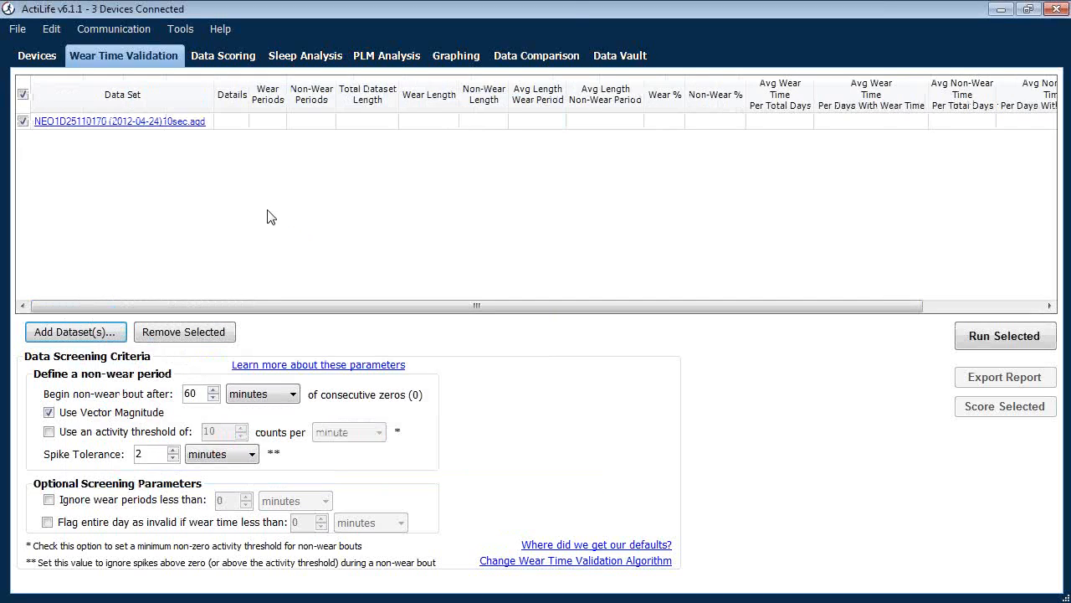
left_click(177, 124)
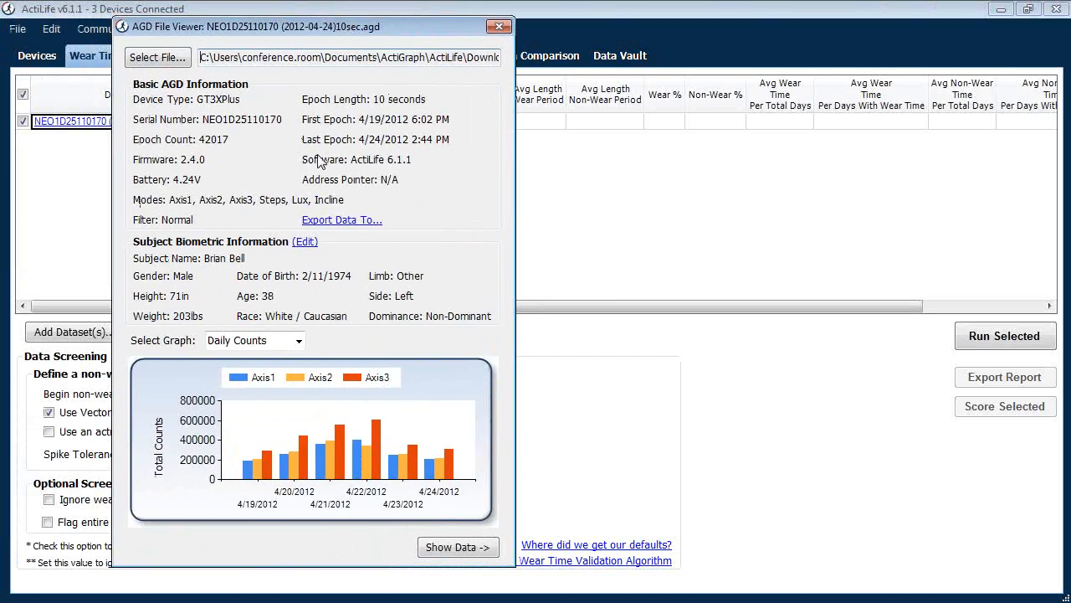
left_click(499, 28)
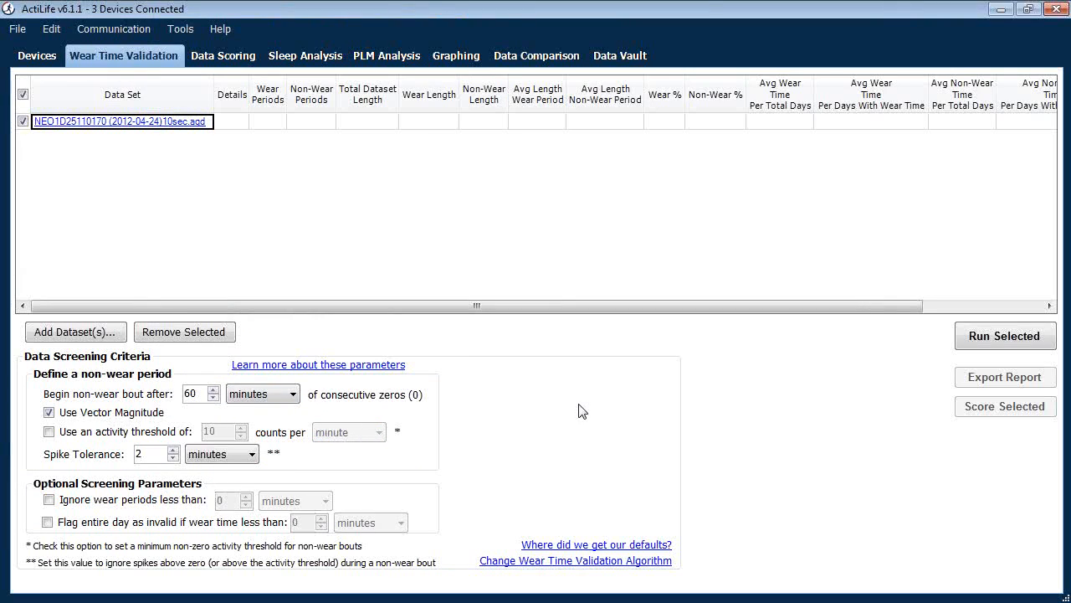
Run wear time validation on the selected dataset and review all of its wear and non-wear result columns.
left_click(996, 338)
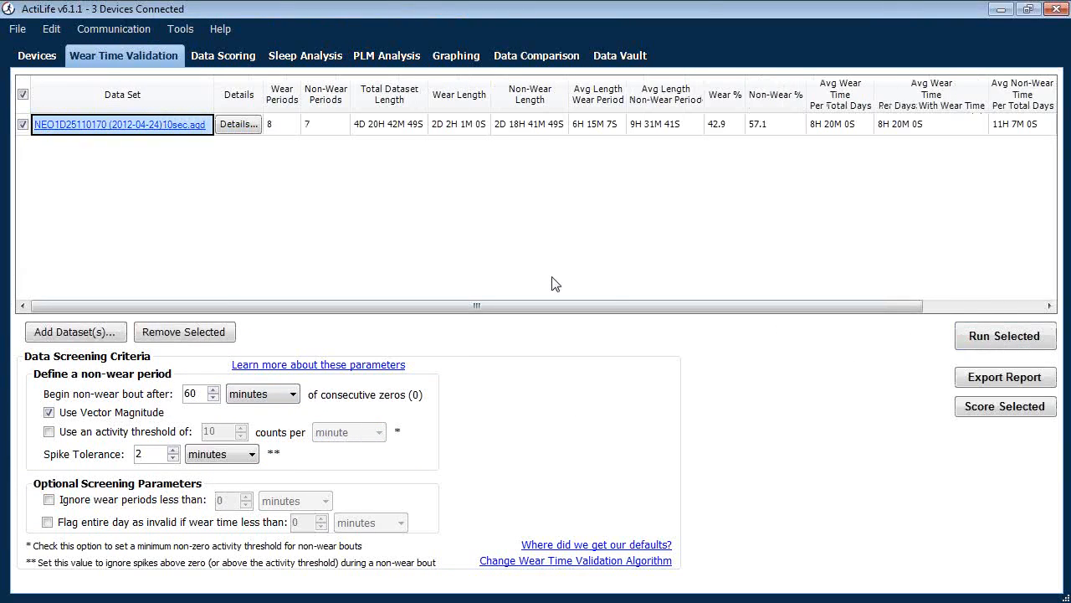
left_click(276, 125)
left_click(331, 132)
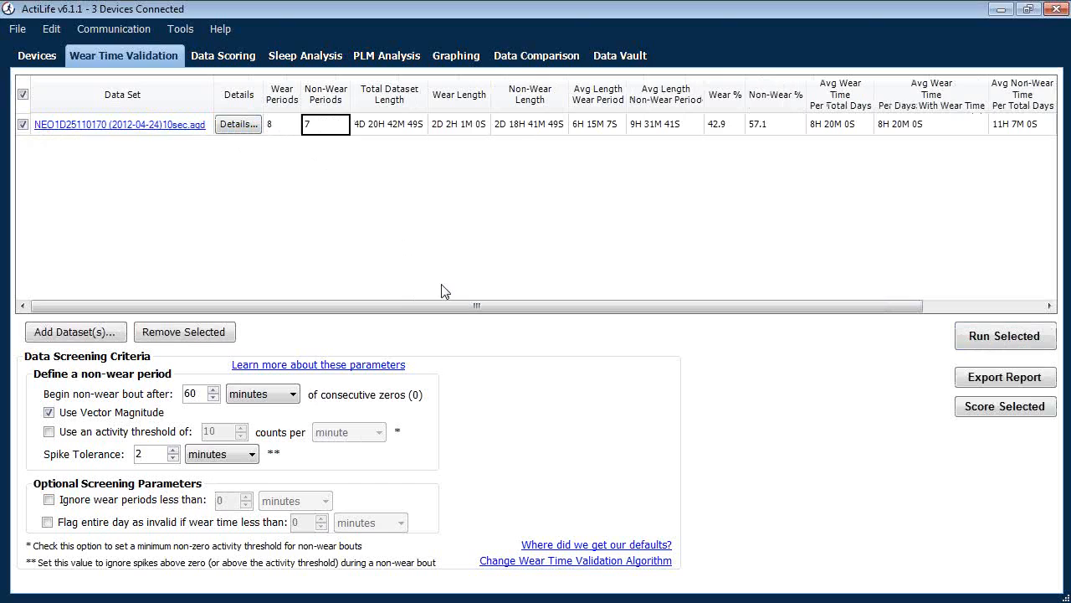
left_click_drag(470, 312, 573, 313)
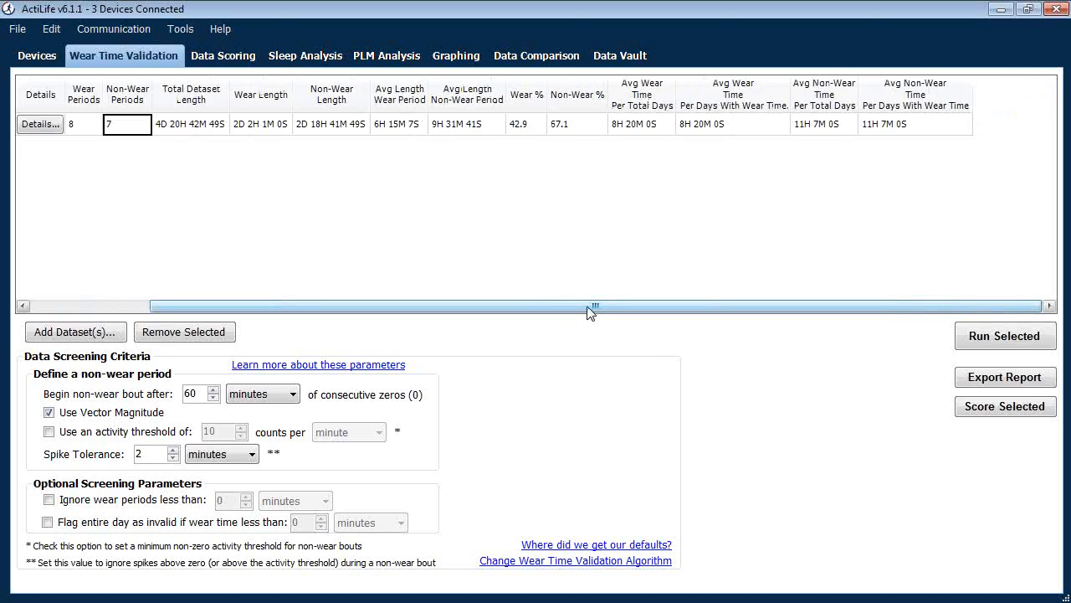
left_click_drag(590, 312, 470, 312)
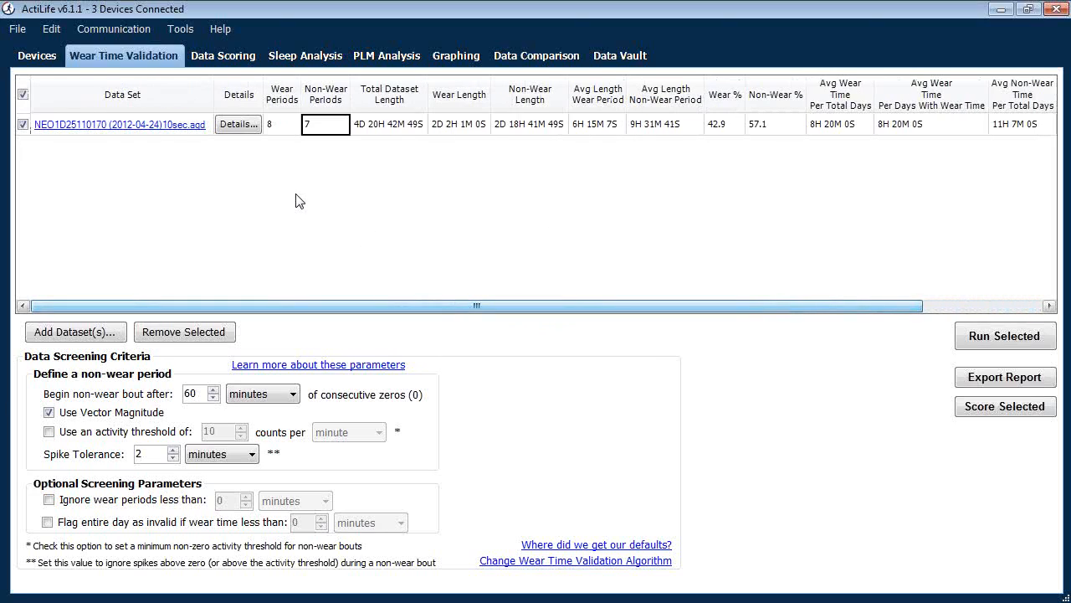
Open the dataset's validation details and examine the daily wear times and the individual wear and non-wear periods.
left_click(235, 126)
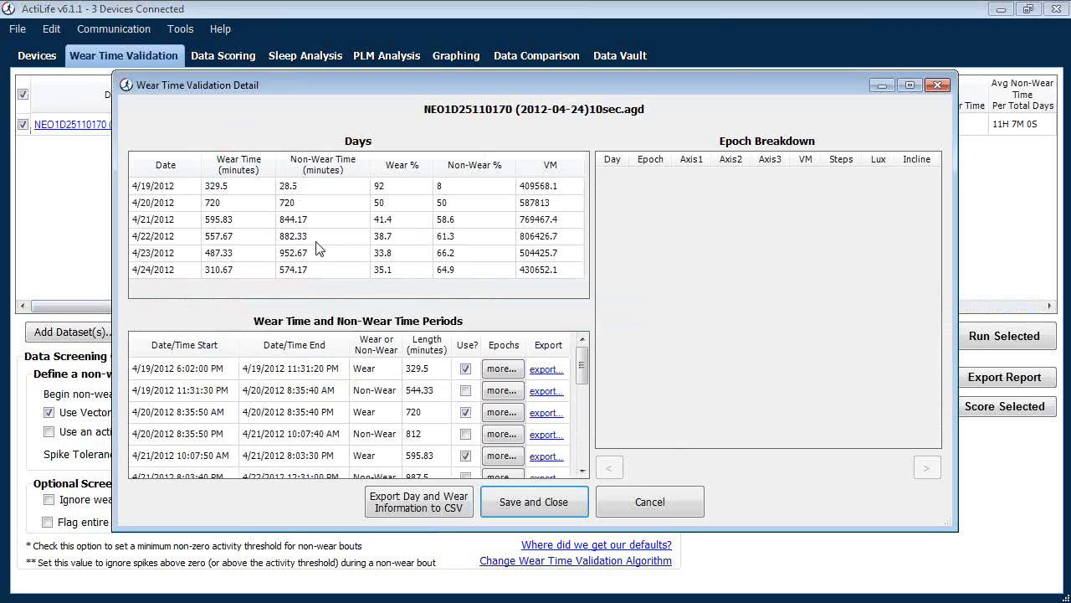
left_click(171, 190)
left_click(172, 222)
left_click(169, 253)
left_click(216, 377)
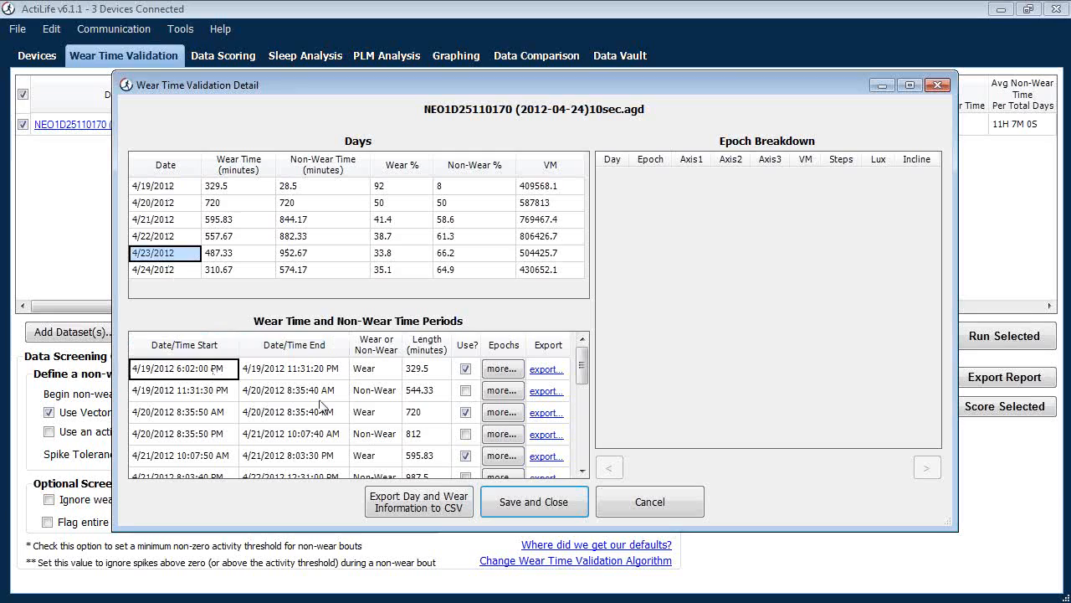
left_click(376, 390)
left_click(375, 373)
left_click(377, 385)
left_click(377, 373)
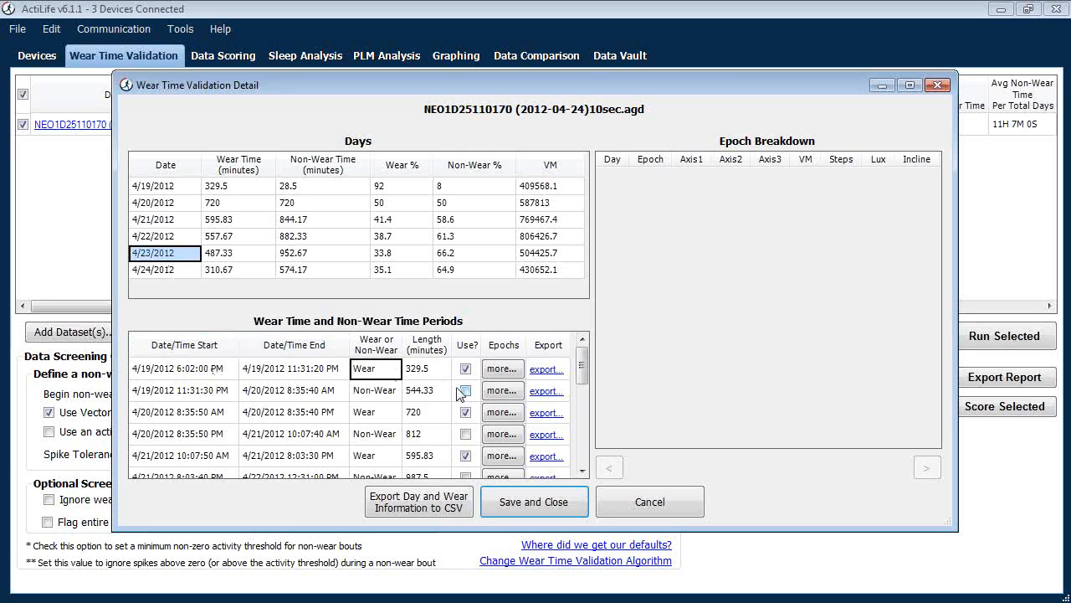
left_click(377, 398)
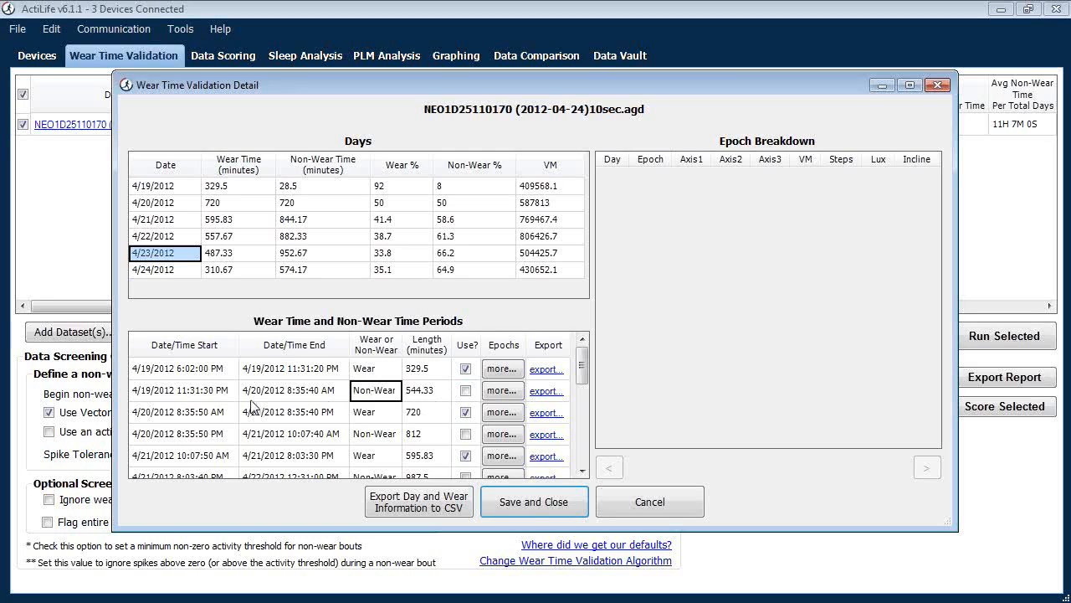
Try including the non-wear period starting 4/19/2012 11:31:30 PM, exclude it again and close the details without saving.
left_click(466, 390)
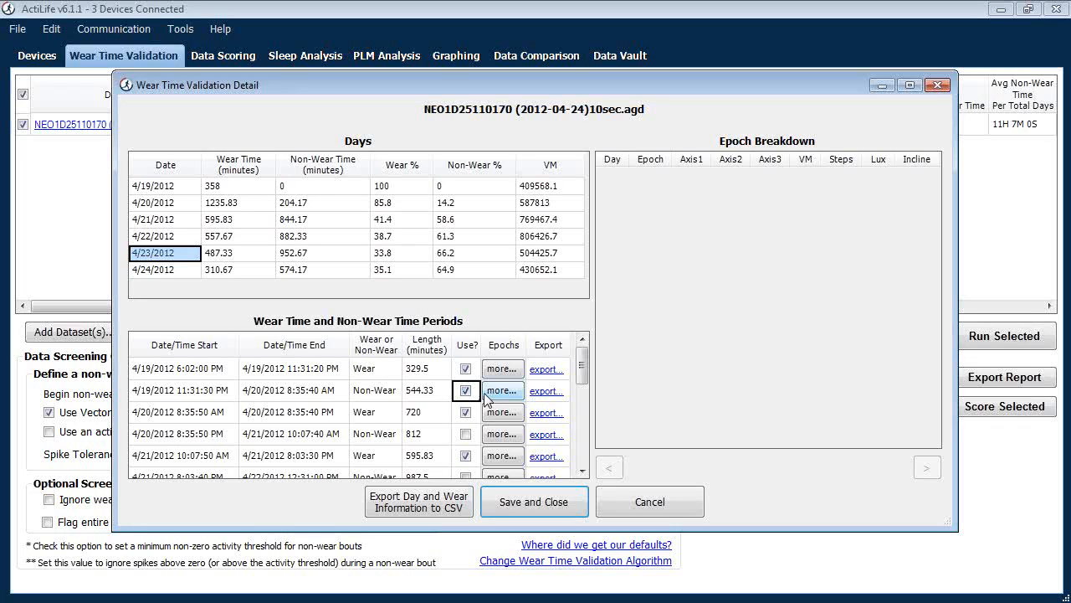
left_click(465, 390)
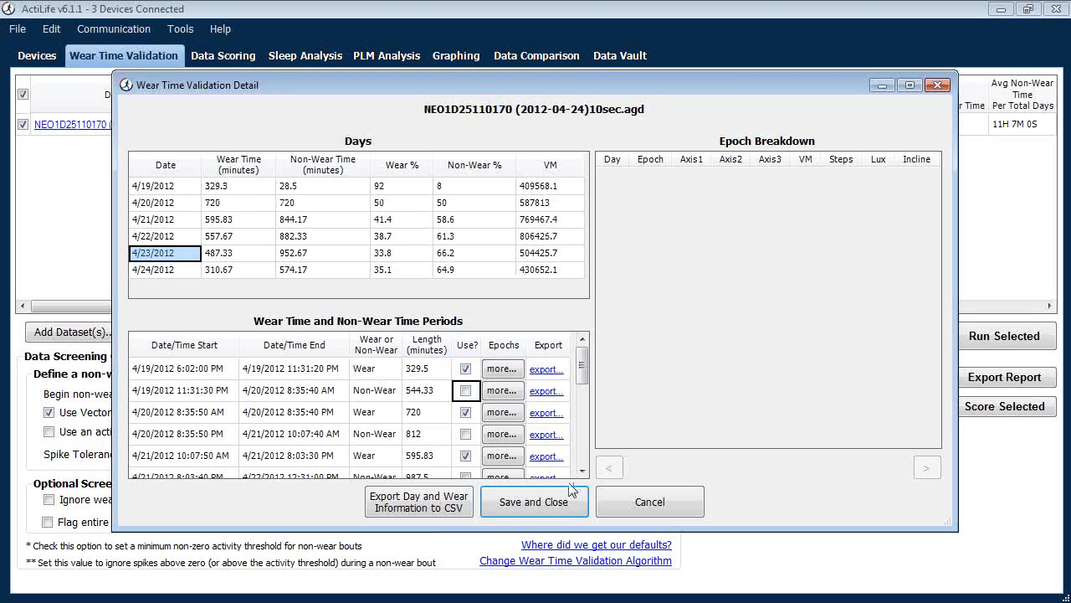
left_click(610, 500)
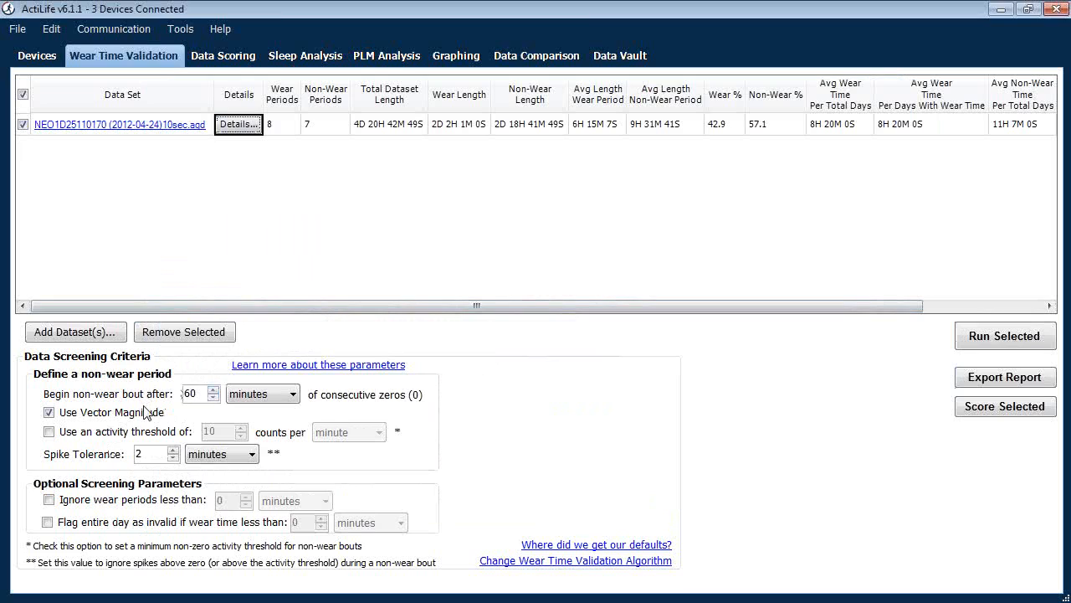
Open the online help on the wear time screening criteria and read how non-wear periods are defined.
left_click(312, 366)
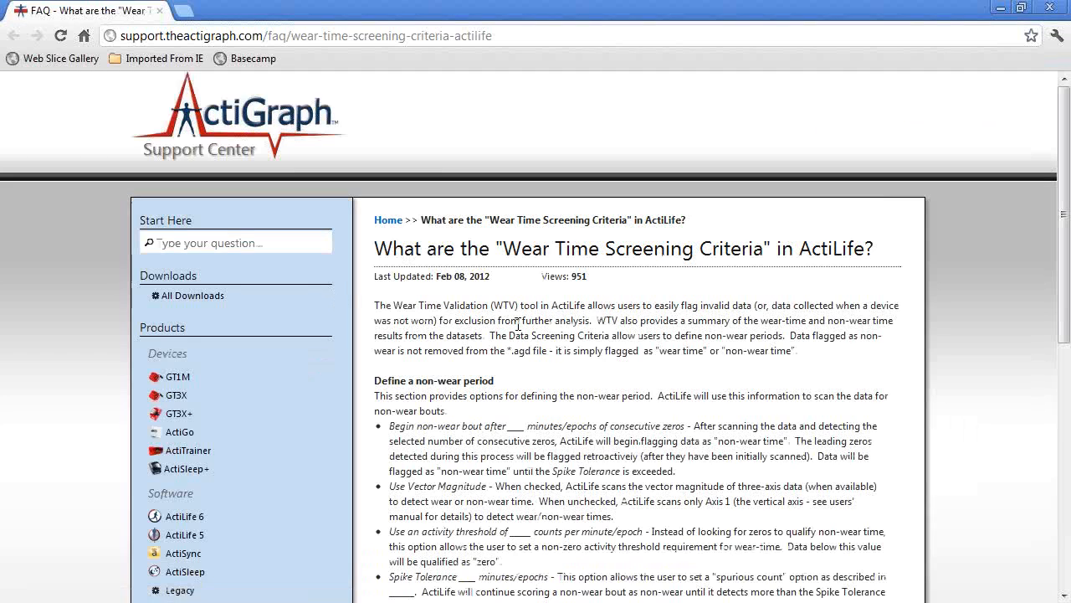
scroll(519, 325, "down", 3)
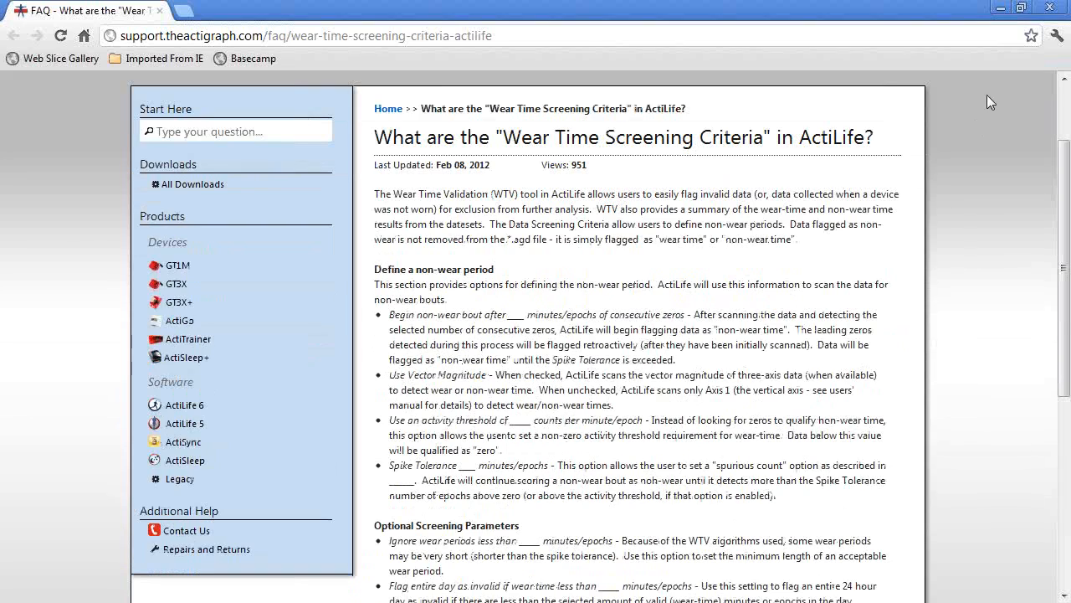
Close the online help and try ignoring wear periods of less than 10 minutes, switching that screening parameter off again.
left_click(1051, 8)
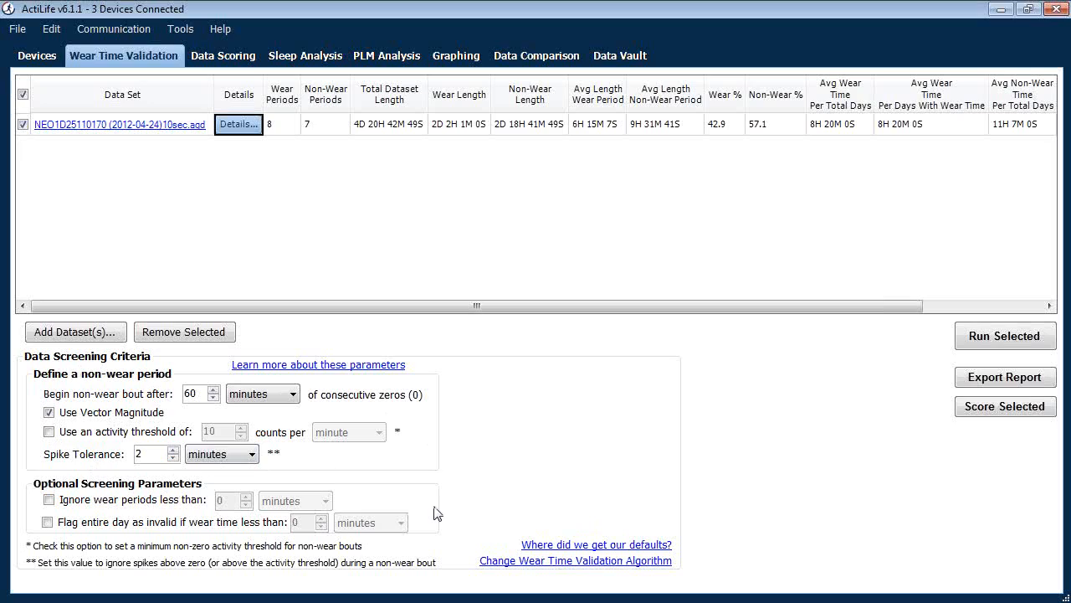
left_click(108, 505)
key("Tab")
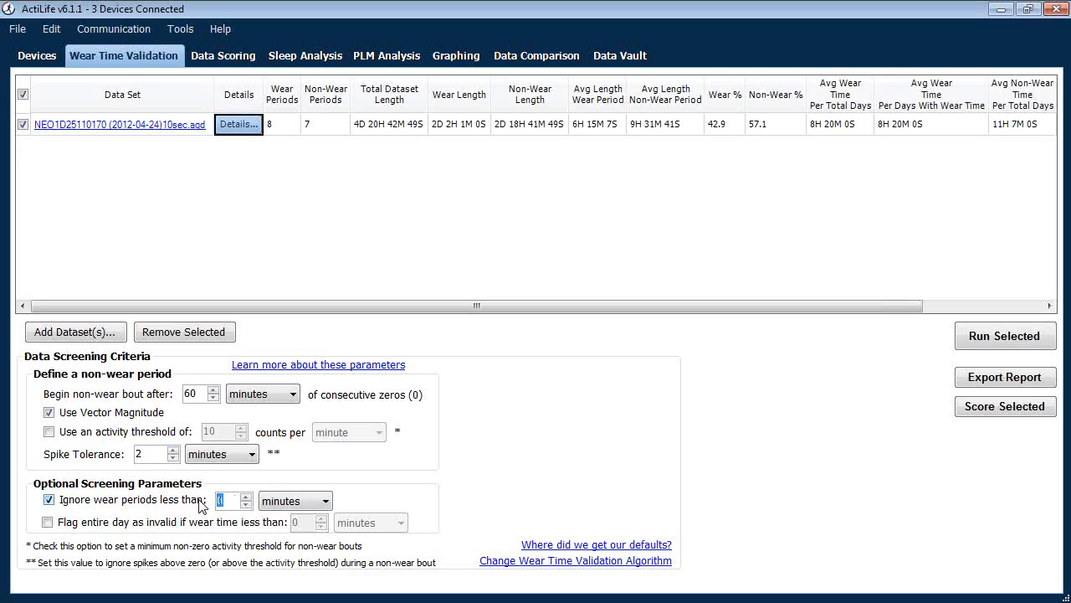
type("10")
left_click(192, 501)
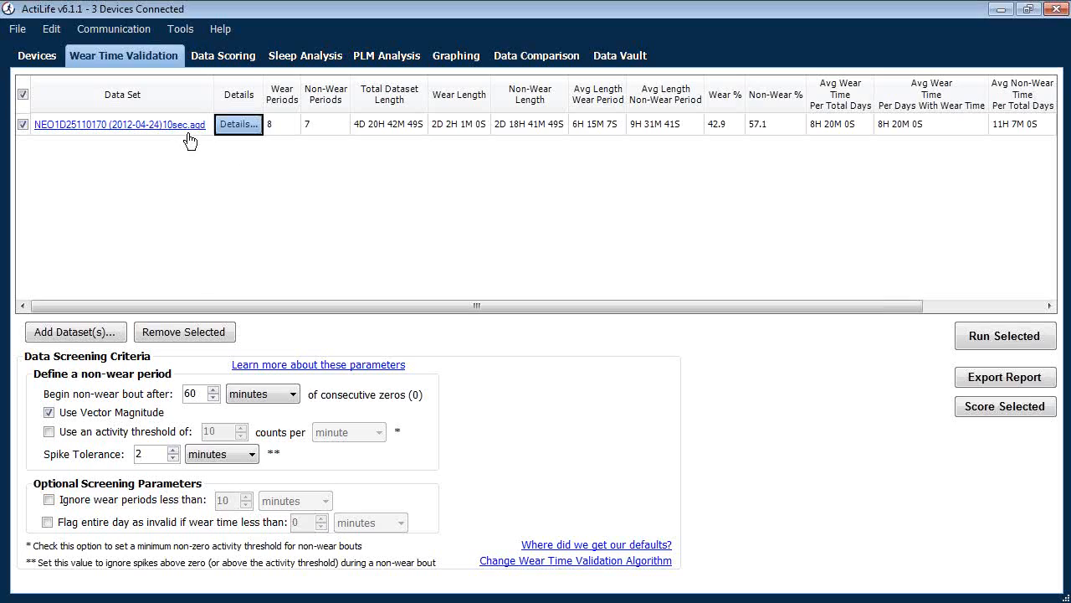
Go to data scoring and deselect all optional columns in the column display settings.
left_click(225, 59)
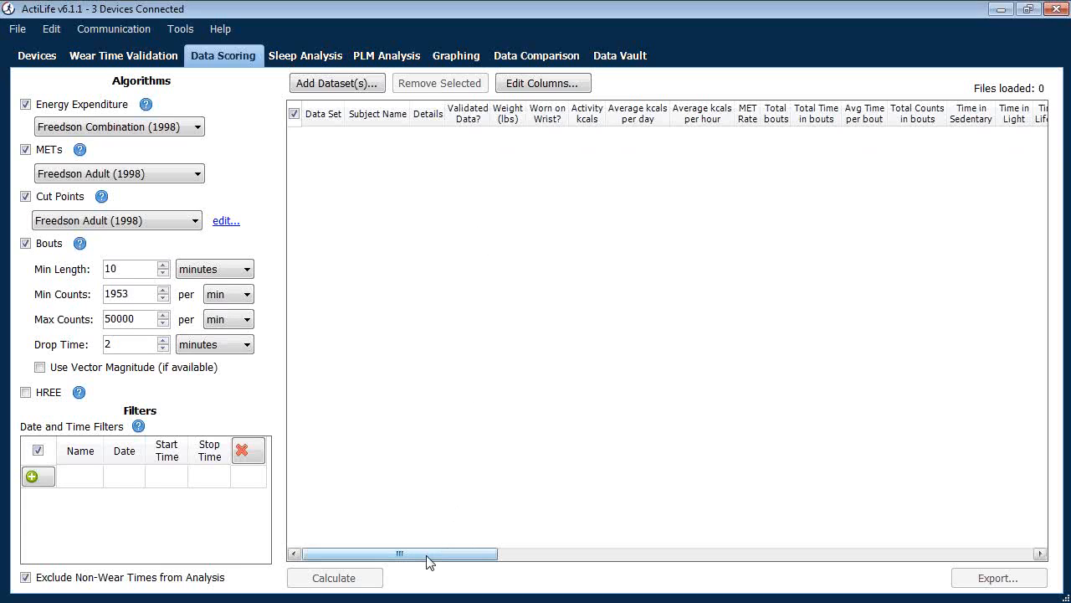
mouse_move(427, 557)
left_mouse_down()
mouse_move(535, 586)
mouse_move(775, 566)
mouse_move(514, 545)
mouse_move(419, 552)
left_mouse_up()
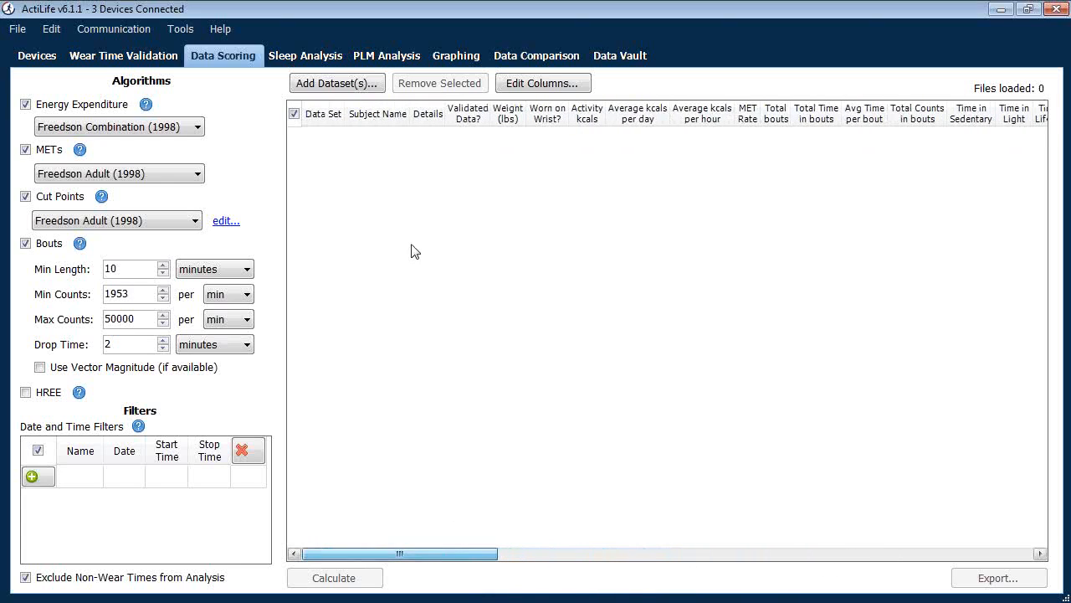
left_click(555, 88)
left_click(445, 411)
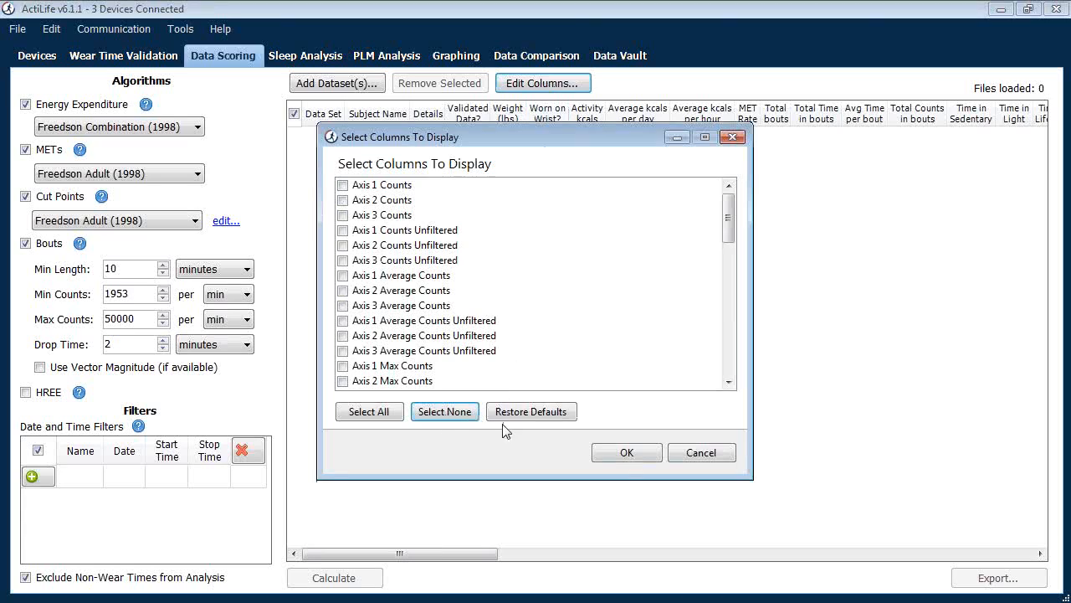
left_click(627, 452)
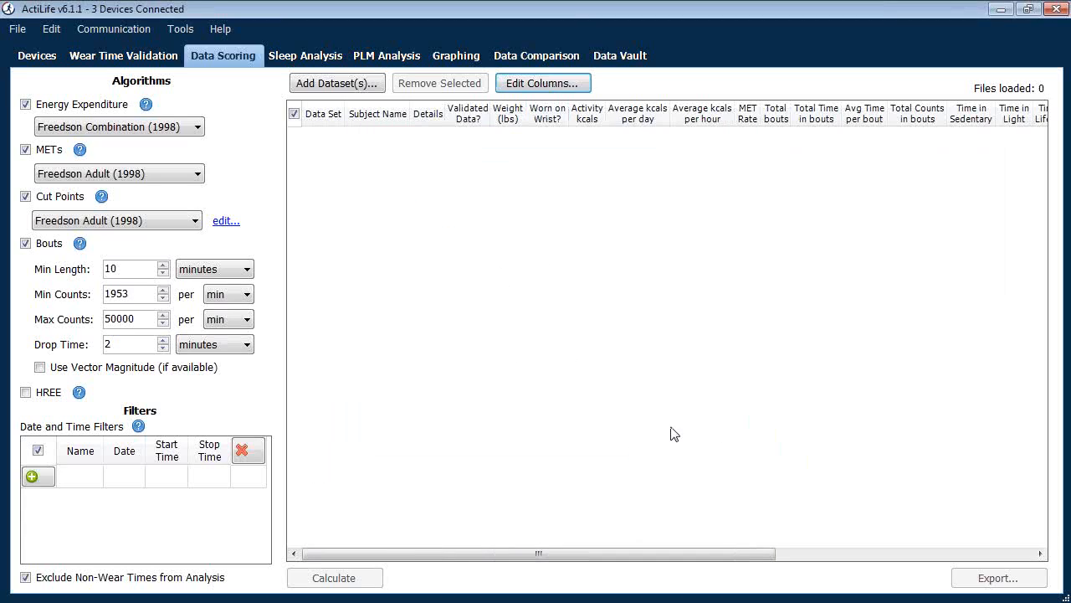
Disable the METs, Energy Expenditure, Cut Points and Bouts scoring algorithms.
left_click(39, 152)
left_click(24, 103)
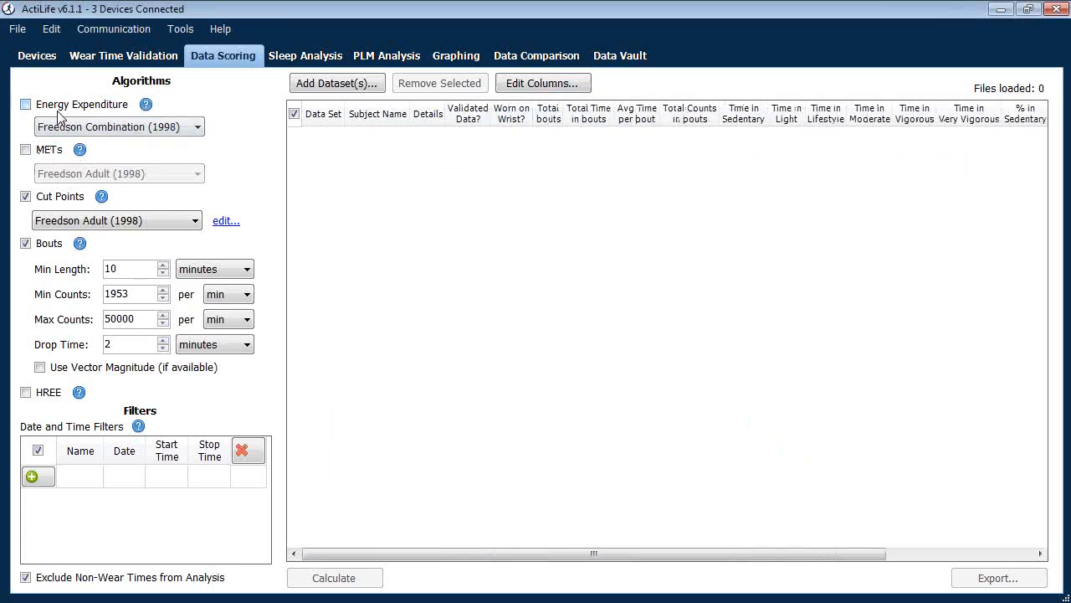
left_click(50, 198)
left_click(46, 247)
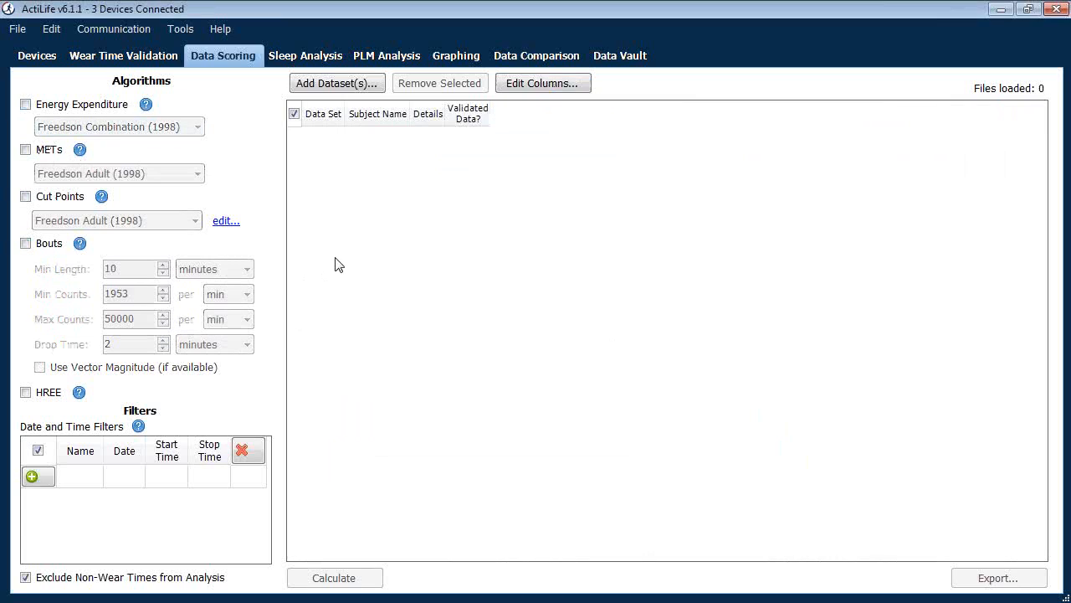
left_click(336, 84)
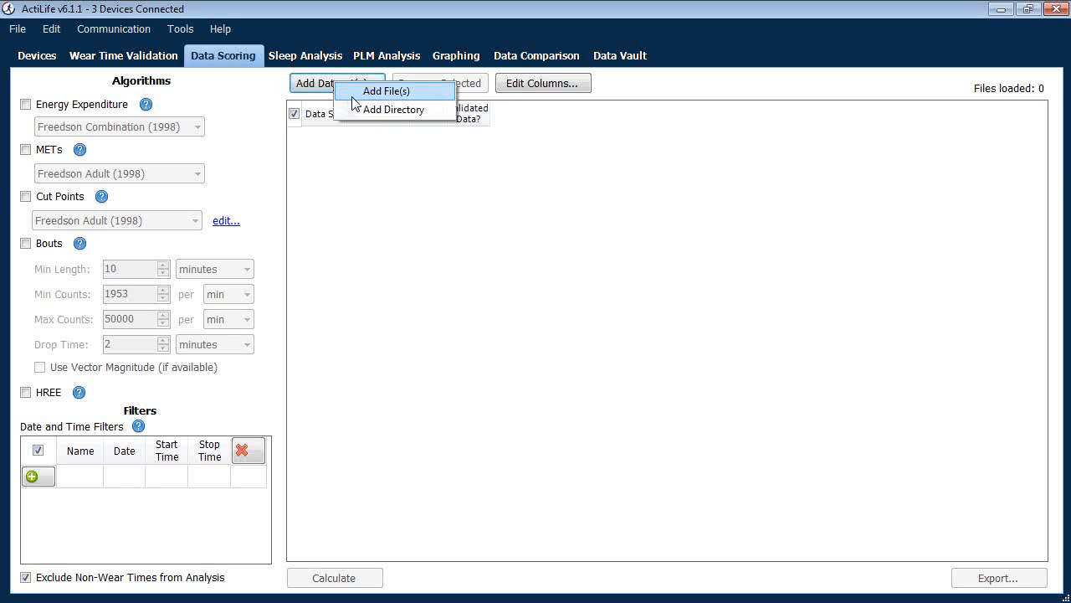
left_click(357, 97)
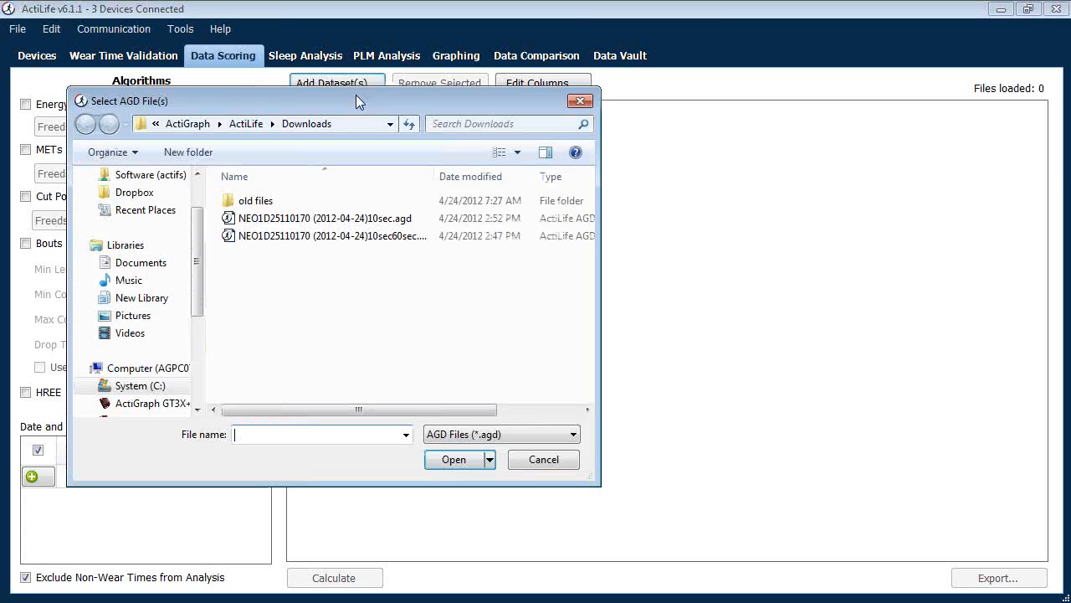
double_click(360, 220)
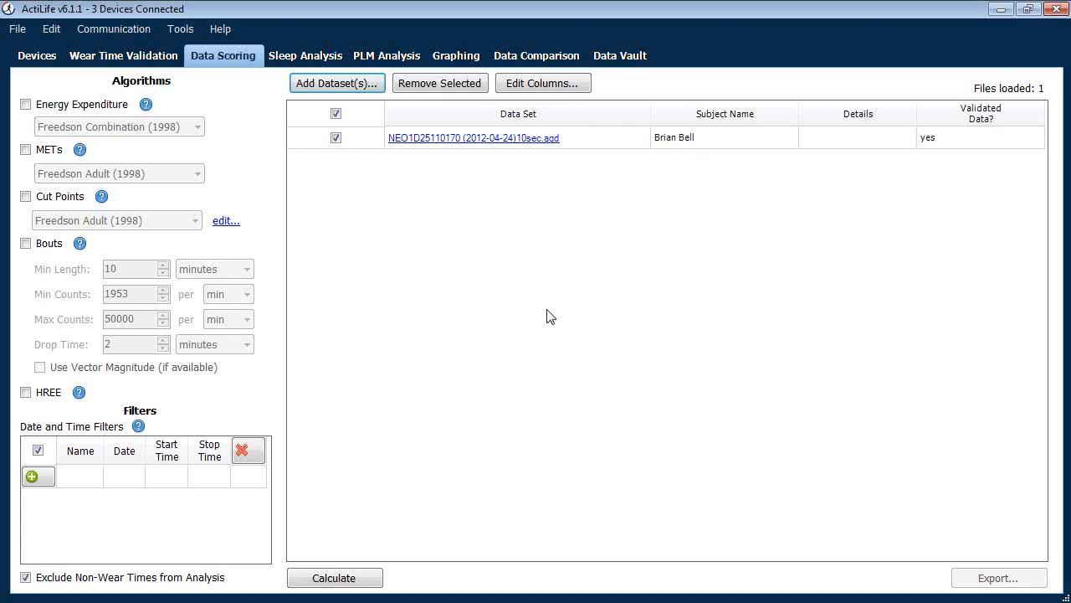
Enable Energy Expenditure and METs and review their available algorithms, keeping Freedson Combination (1998) and Freedson Adult (1998).
left_click(48, 109)
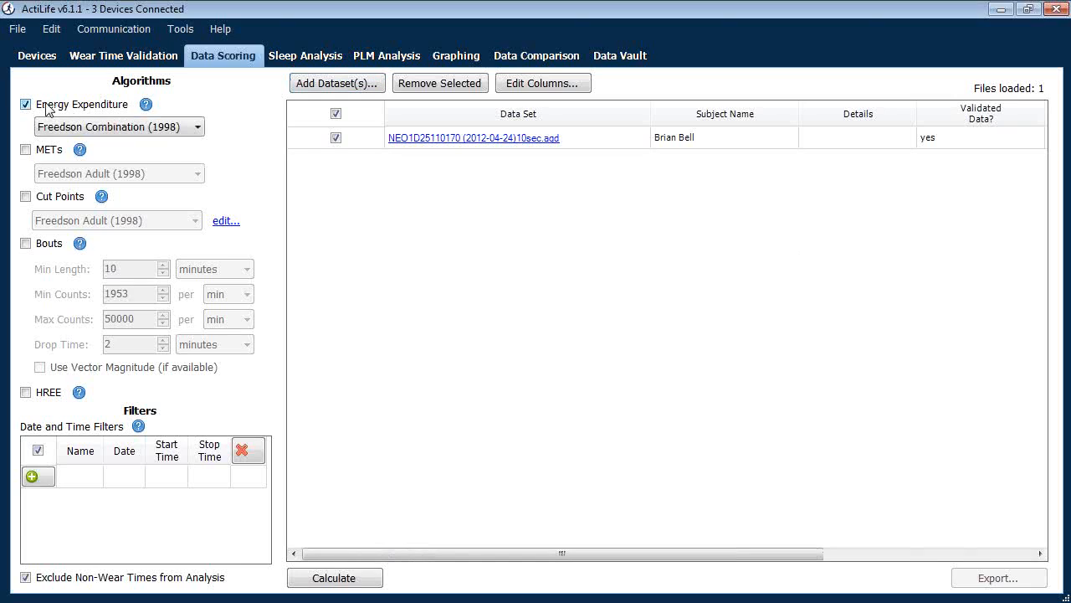
left_click_drag(641, 554, 862, 561)
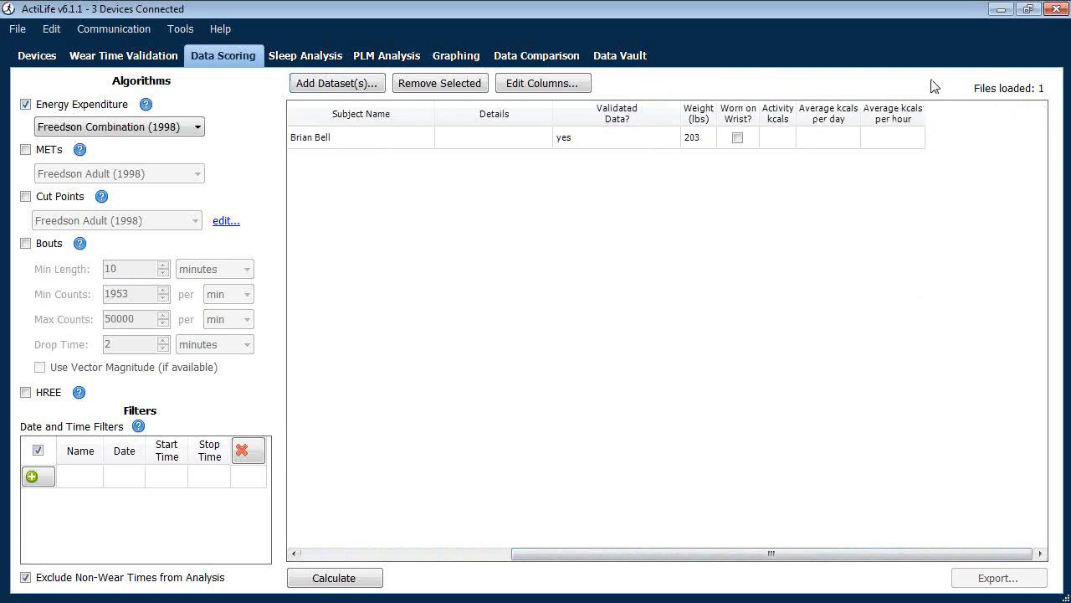
left_click(26, 151)
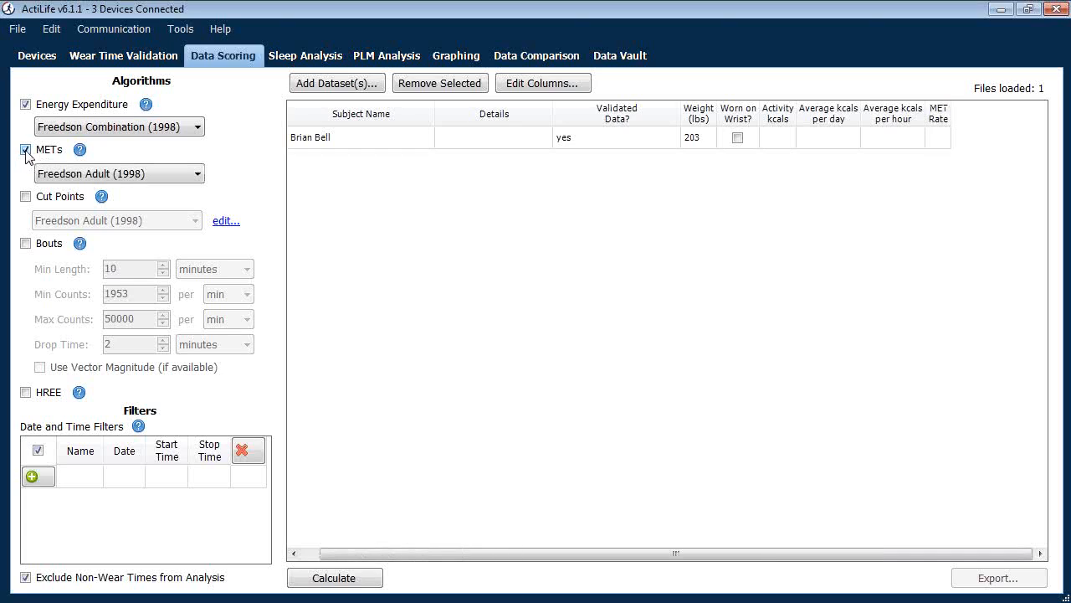
left_click(152, 131)
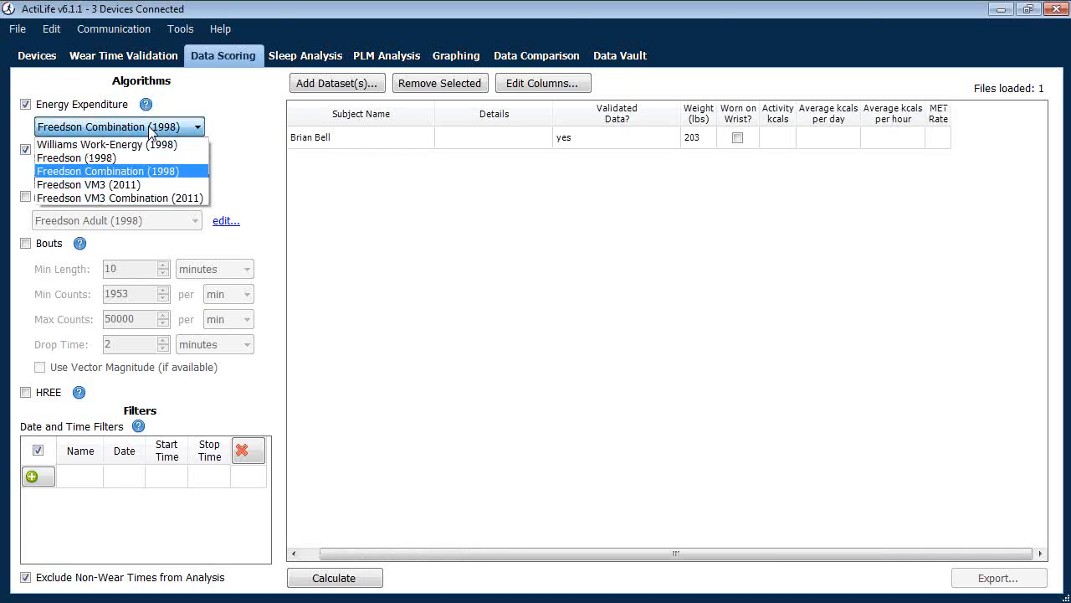
left_click(151, 128)
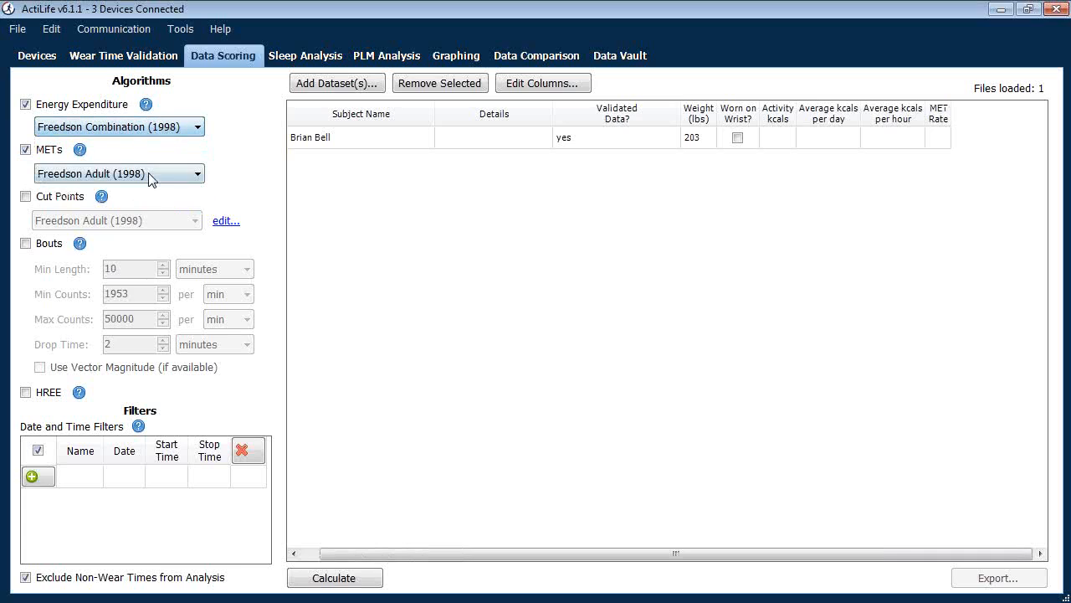
left_click(148, 173)
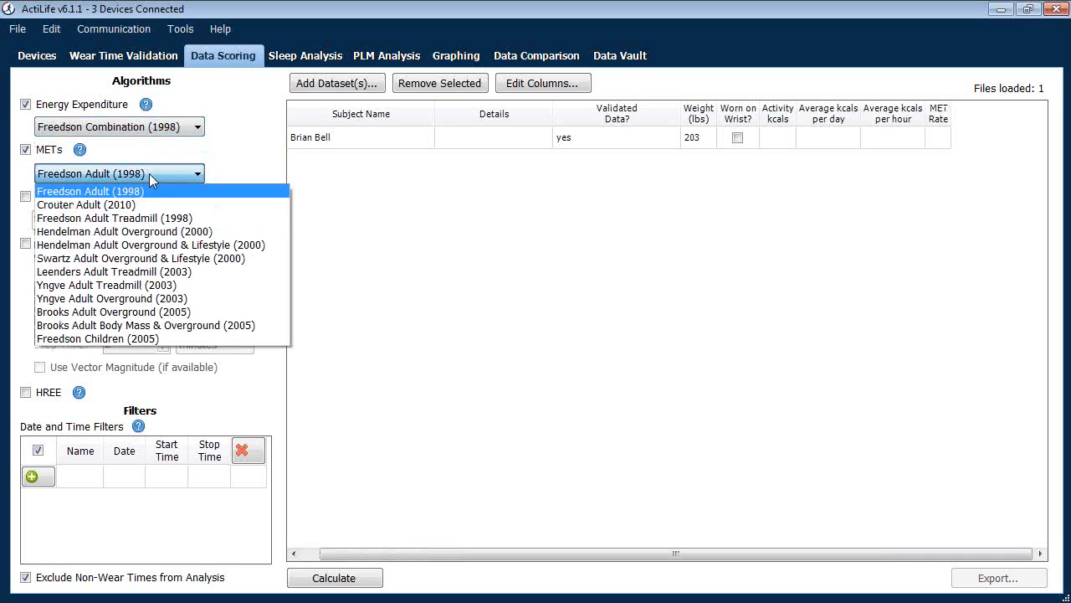
left_click(149, 173)
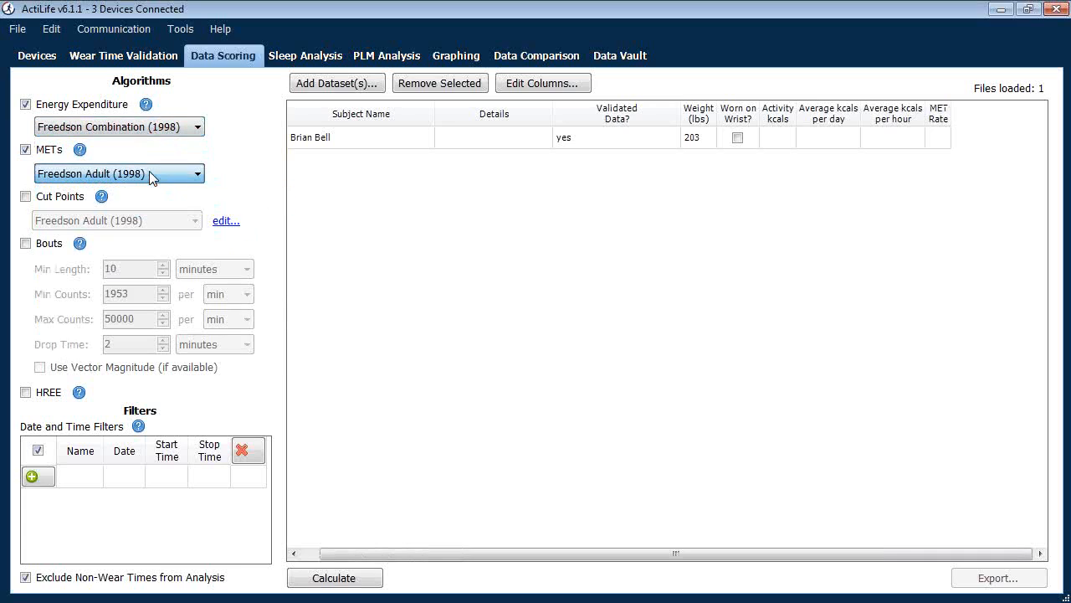
Enable Cut Points scoring and look over the available sets, keeping Freedson Adult (1998).
left_click(26, 196)
left_click(87, 222)
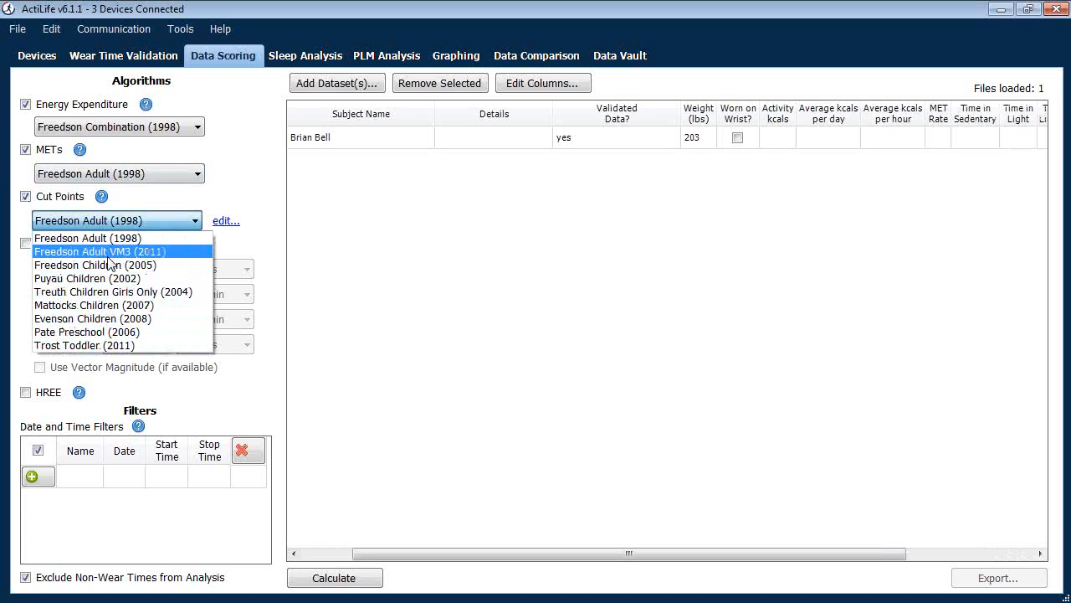
left_click(154, 216)
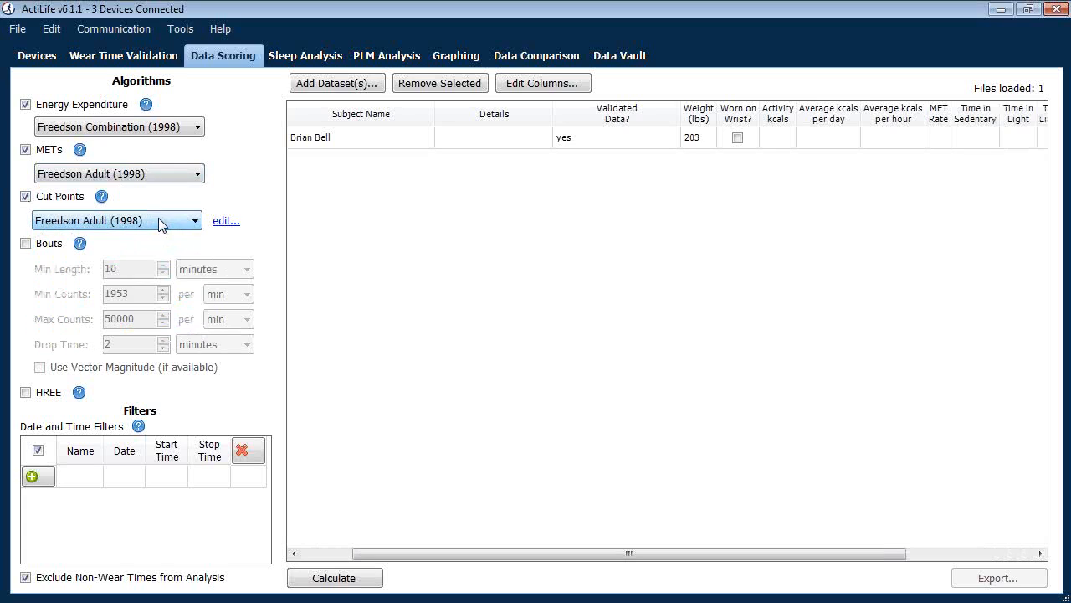
Open the cut point sets for editing and try to create a new set named Demo Cut Point.
left_click(225, 222)
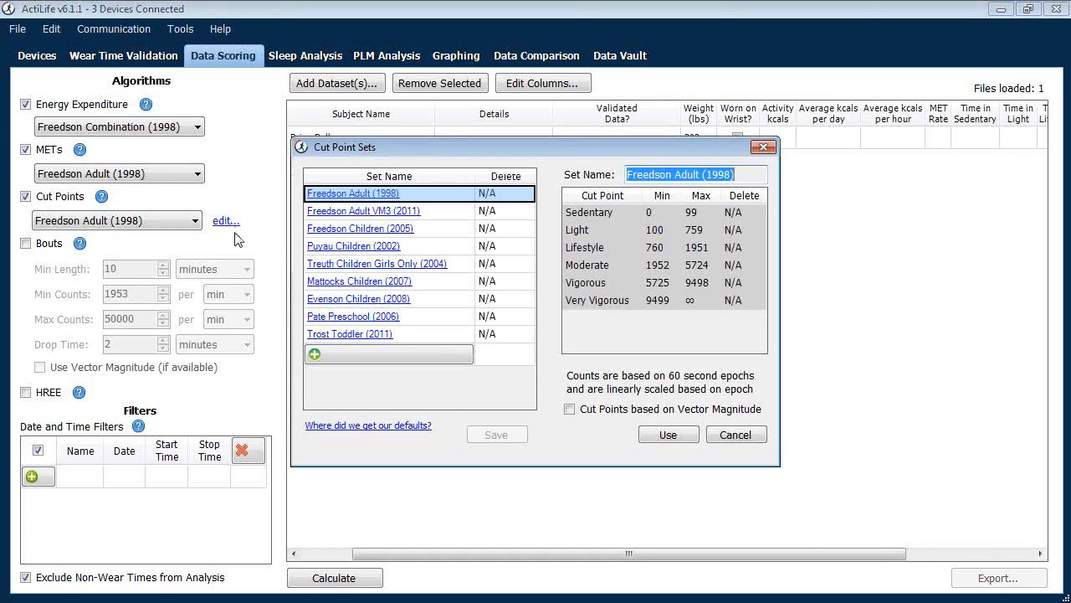
left_click(452, 360)
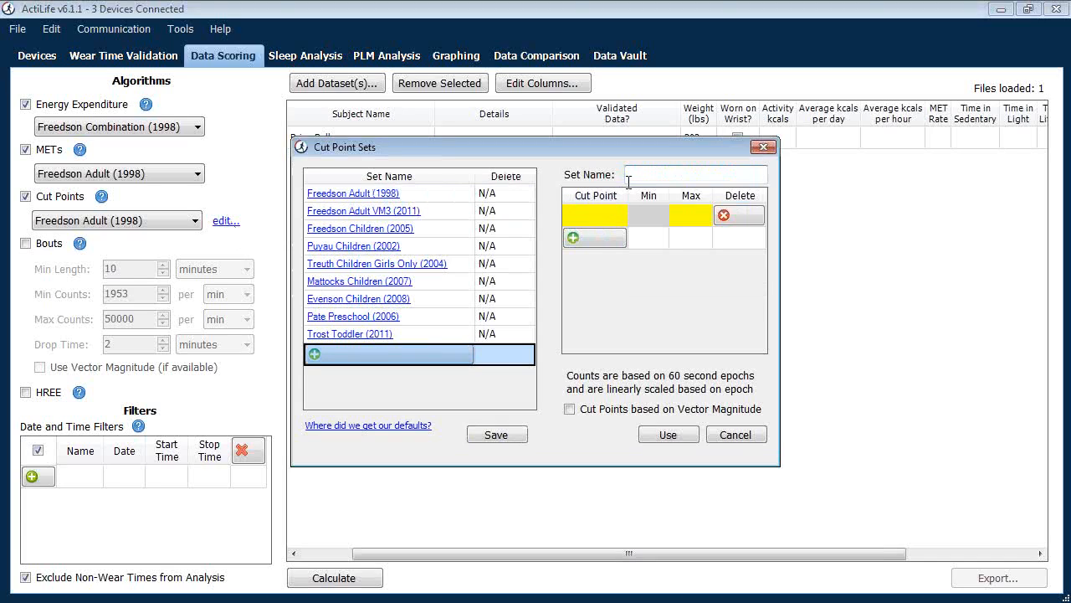
type("Demo Cut Point")
left_click(613, 222)
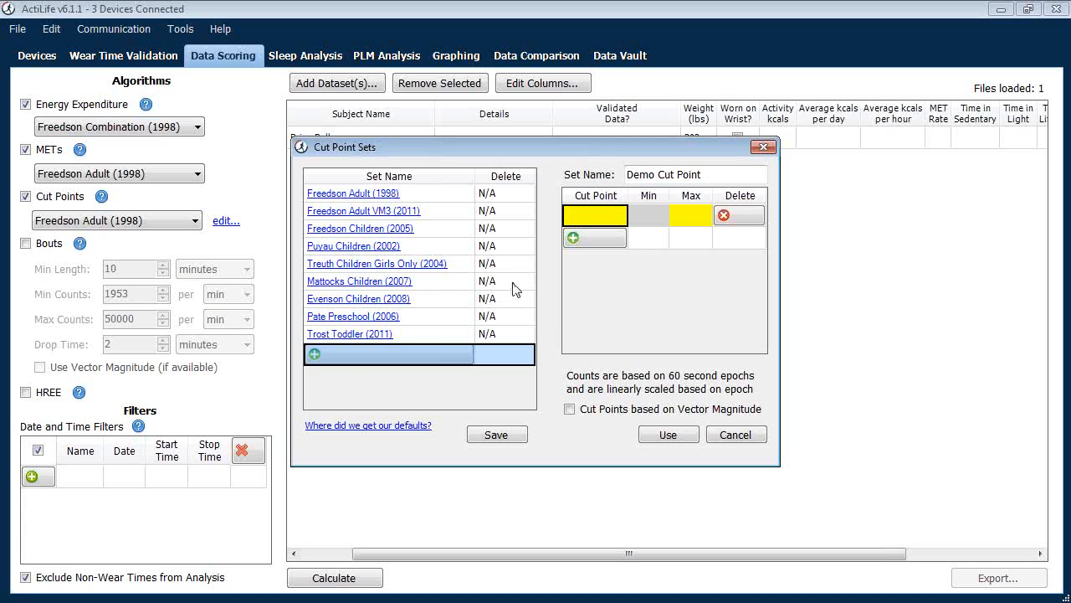
Examine the count ranges of the predefined cut point sets from Freedson Adult (1998) through Mattocks Children (2007).
left_click(441, 196)
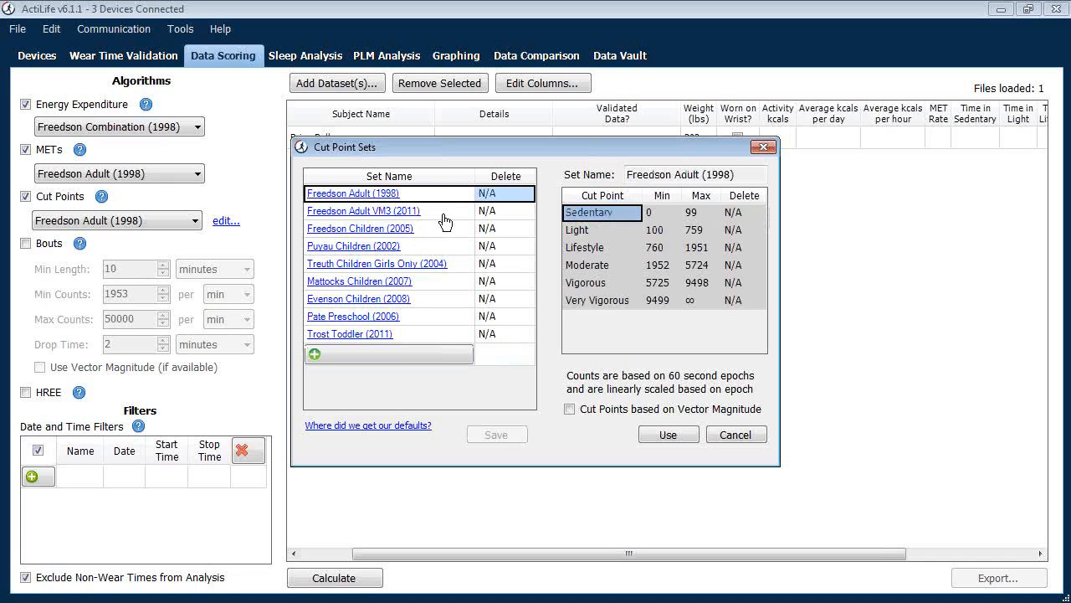
left_click(442, 213)
left_click(451, 229)
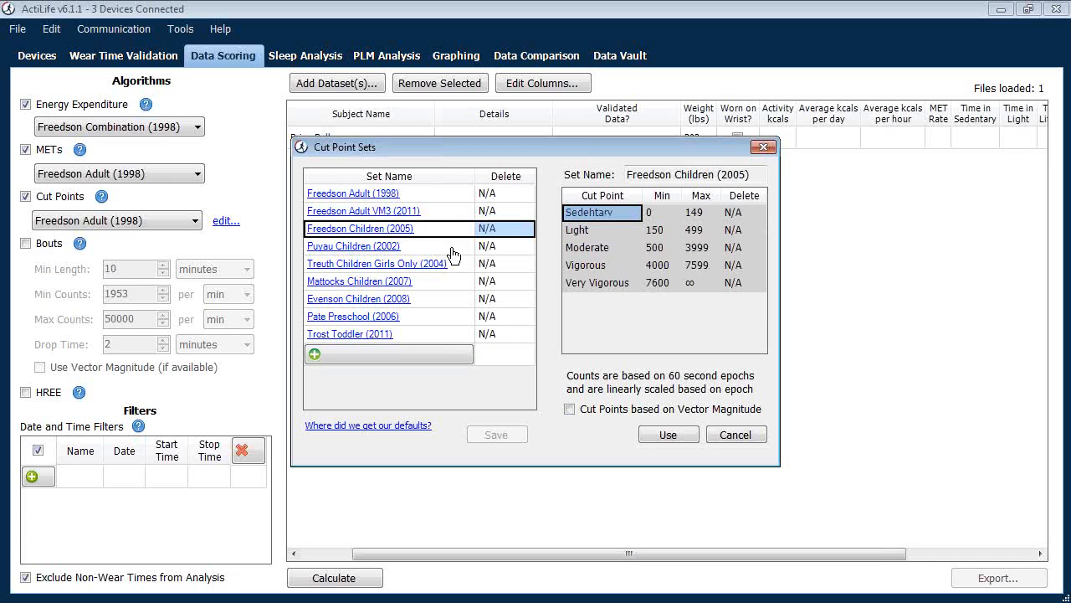
left_click(452, 249)
left_click(460, 265)
left_click(462, 282)
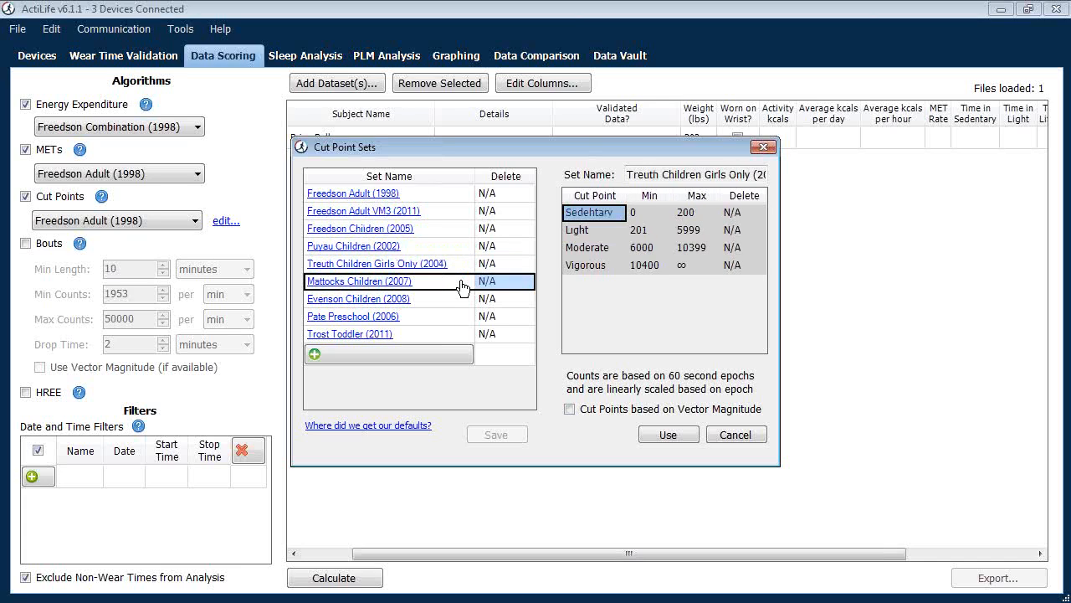
Read the online explanation of where the default cut points come from, close it and leave the cut point sets without changes.
left_click(374, 427)
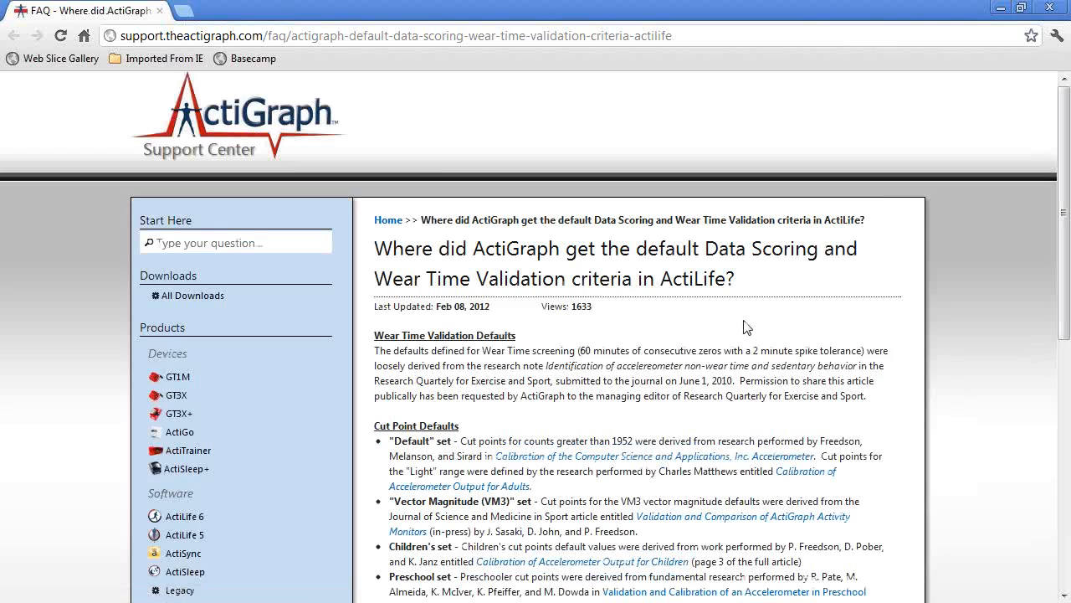
scroll(747, 327, "down", 5)
scroll(753, 329, "up", 2)
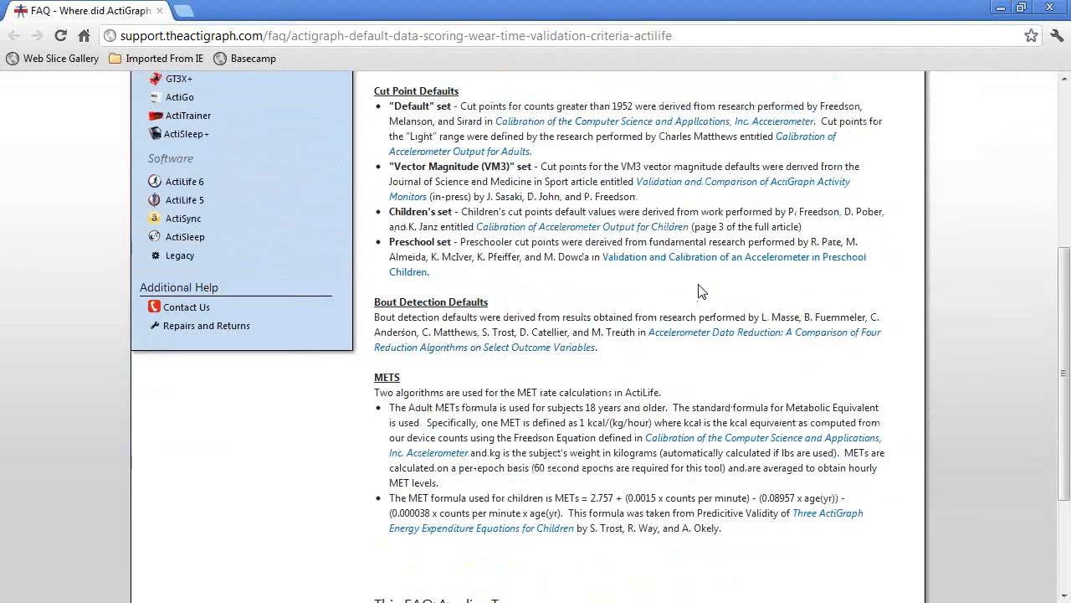
scroll(494, 288, "up", 1)
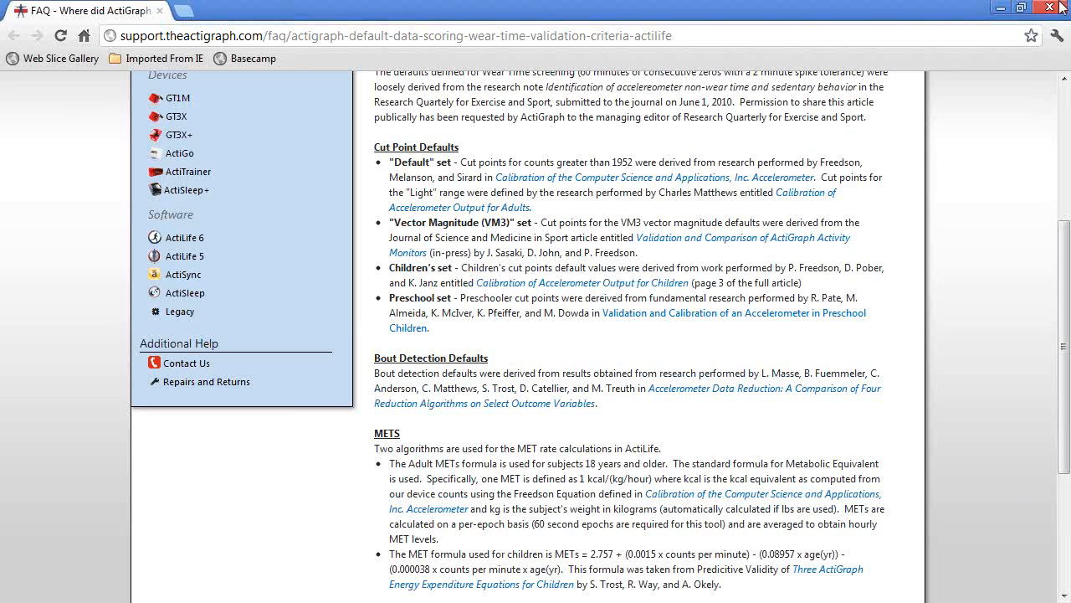
left_click(1061, 7)
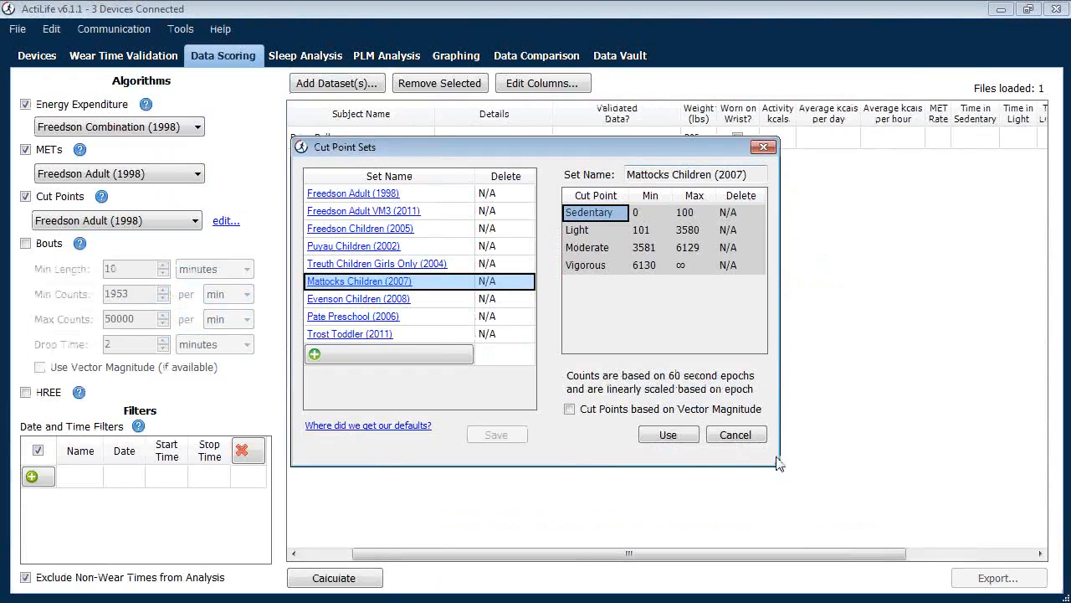
left_click(740, 434)
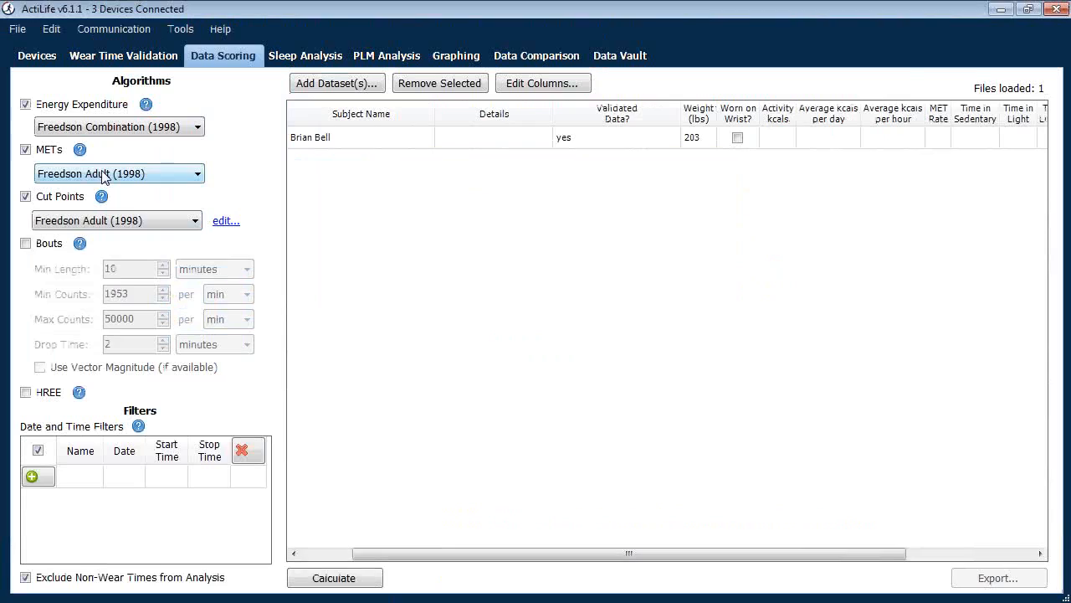
Enable Bouts scoring with vector magnitude and look through the scoring result columns.
left_click(25, 243)
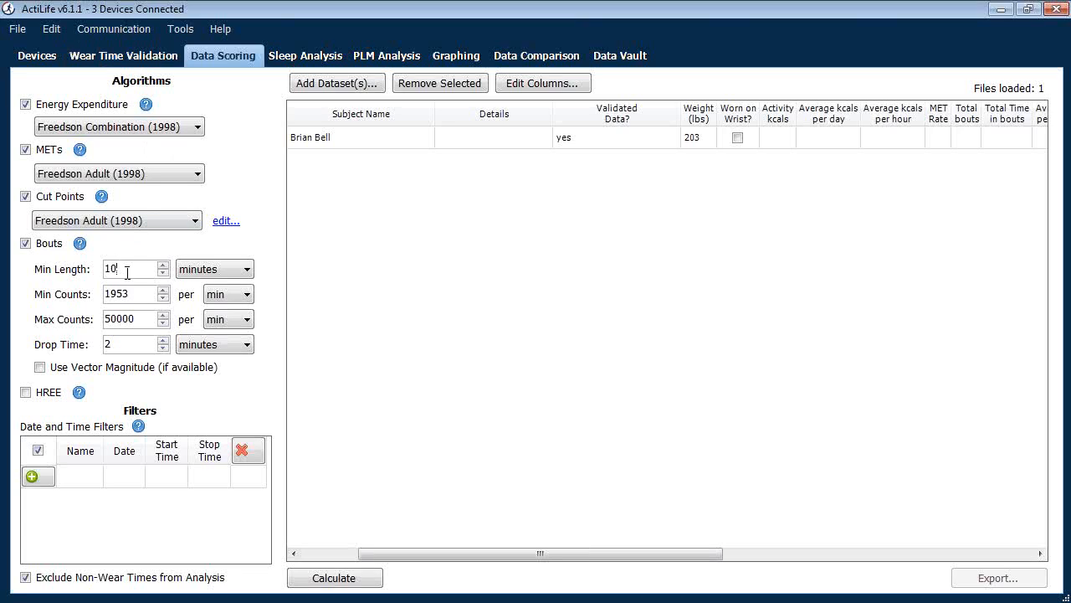
left_click(148, 323)
left_click(131, 373)
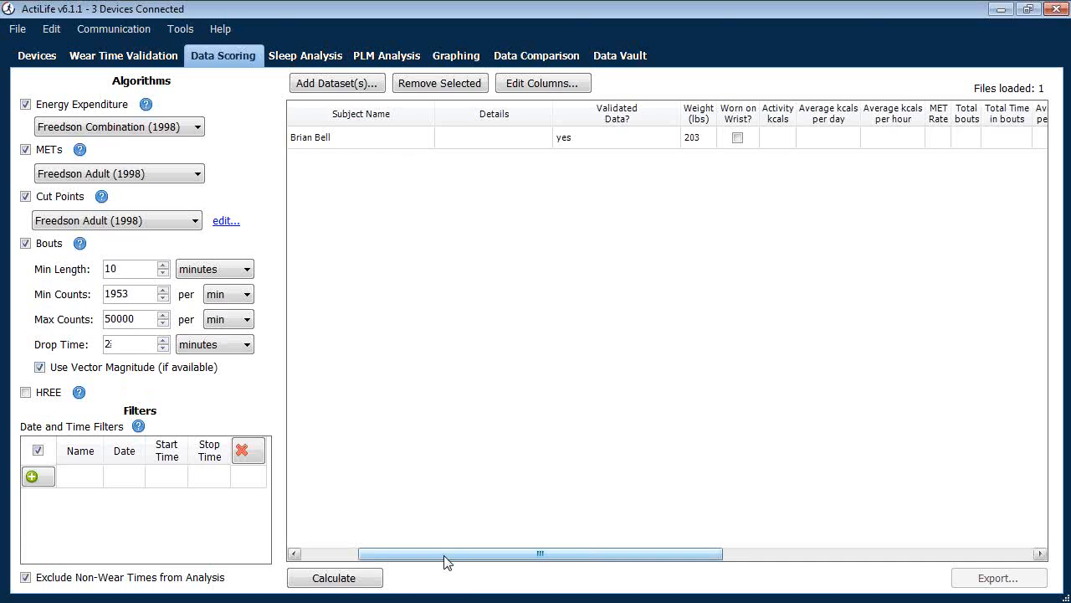
left_click_drag(445, 555, 500, 554)
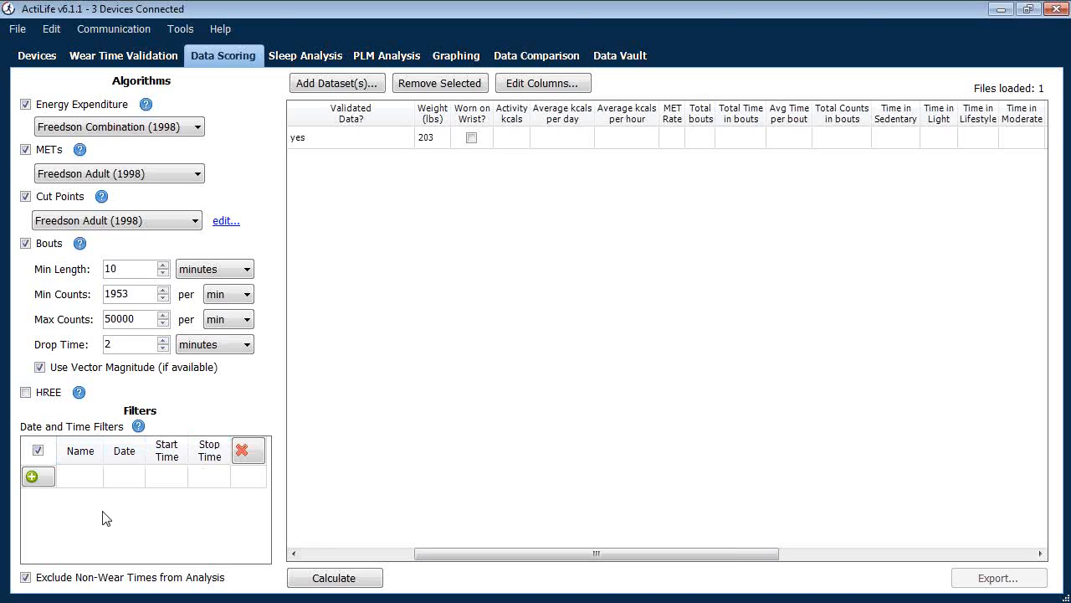
Add a date and time filter named weekdays and apply it to Weekdays only.
left_click(34, 477)
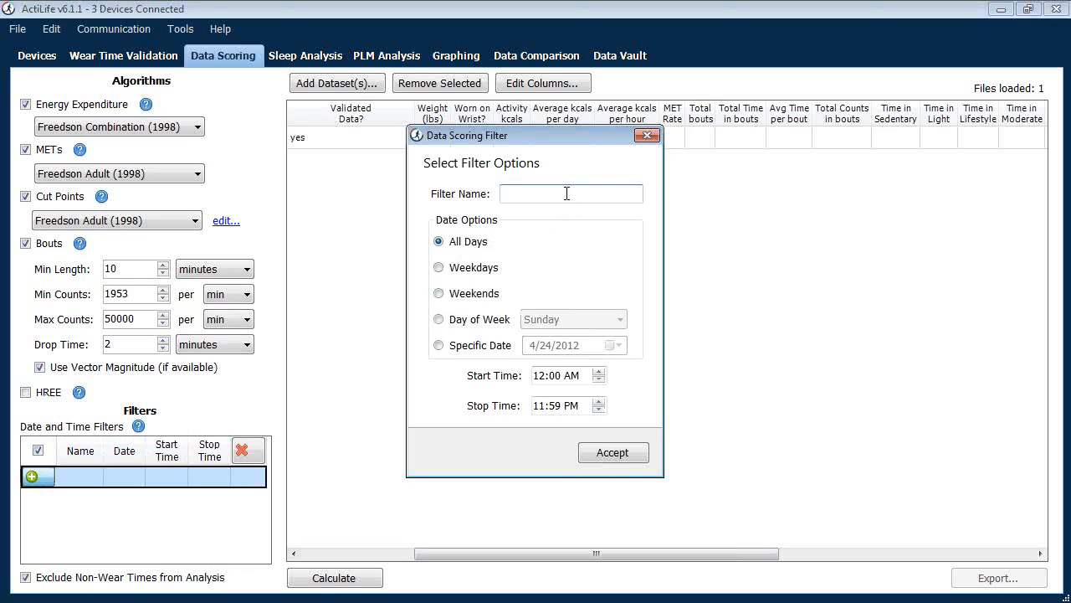
type("weekdays")
left_click(476, 269)
Set the filter's start time to 8:00 AM and stop time to 9:59 AM, accept it and deactivate the weekdays filter for scoring.
left_click(554, 375)
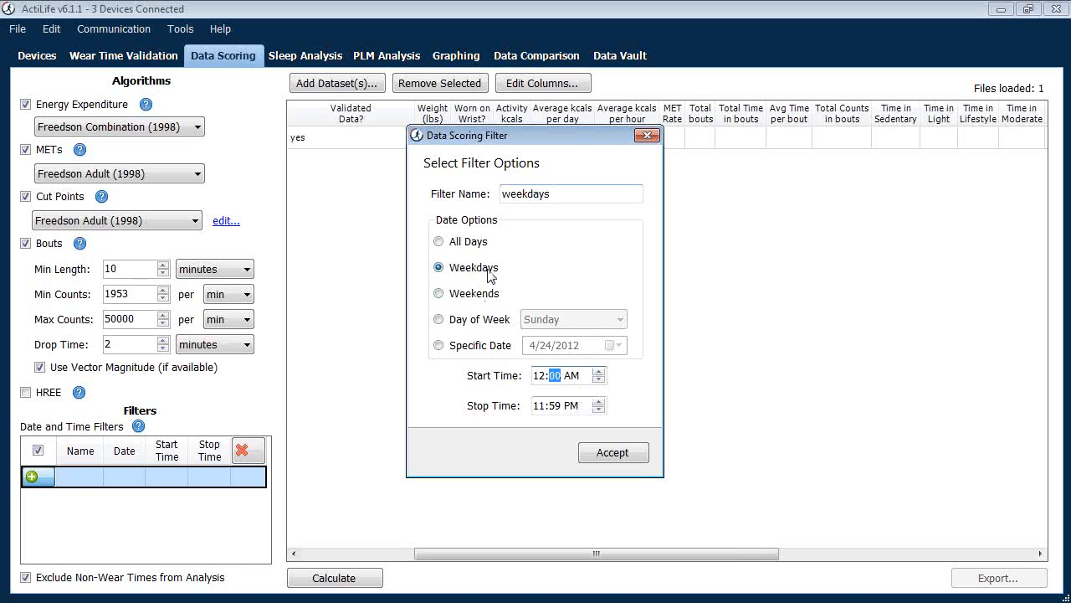
left_click(556, 405)
left_click(540, 407)
key("Up")
key("Up")
type("9")
left_click(540, 376)
type("6")
type("8")
left_click(615, 452)
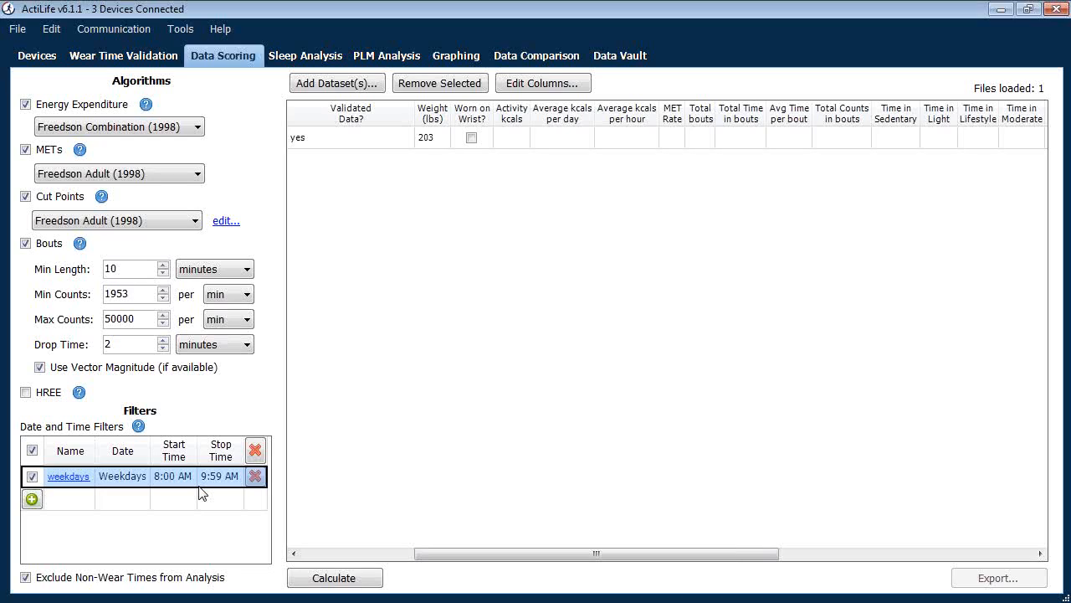
left_click(32, 476)
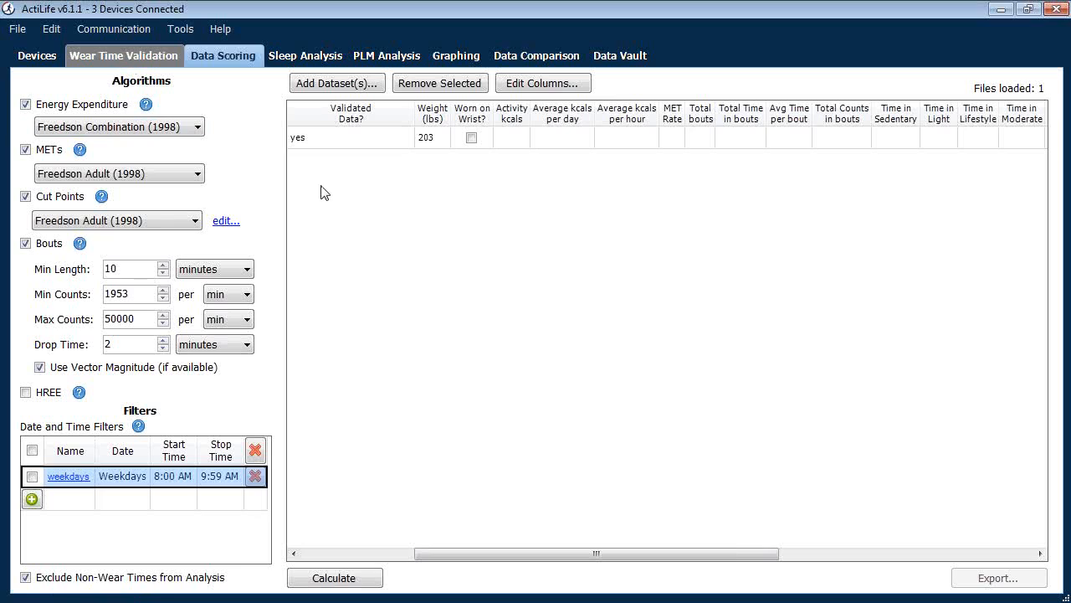
Bring the dataset names into view and open the file selection for adding more AGD files to the scoring list.
left_click_drag(502, 562, 587, 552)
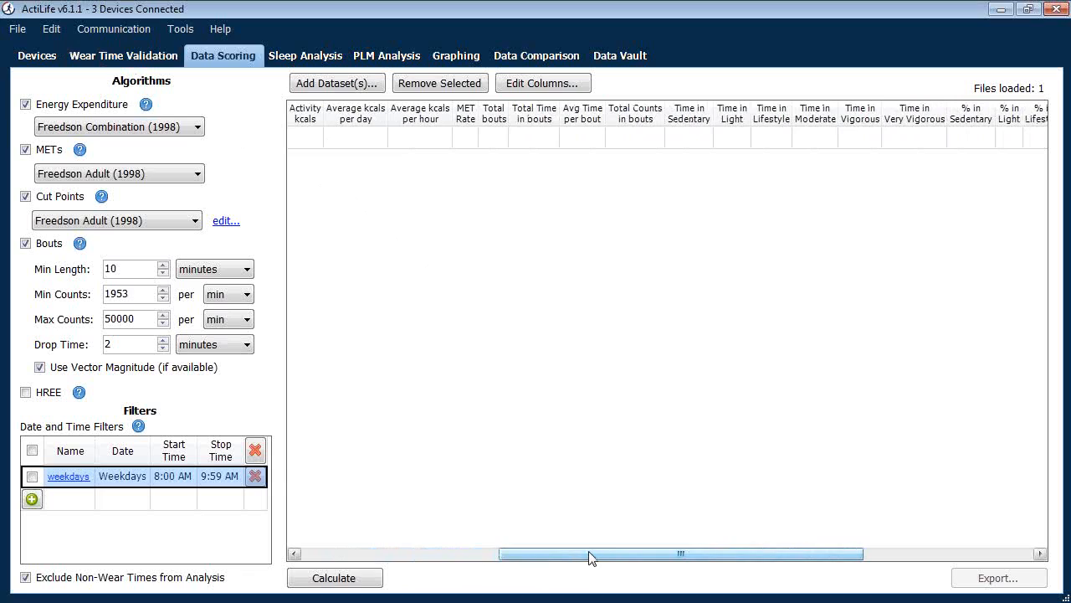
left_click(441, 553)
left_click(341, 94)
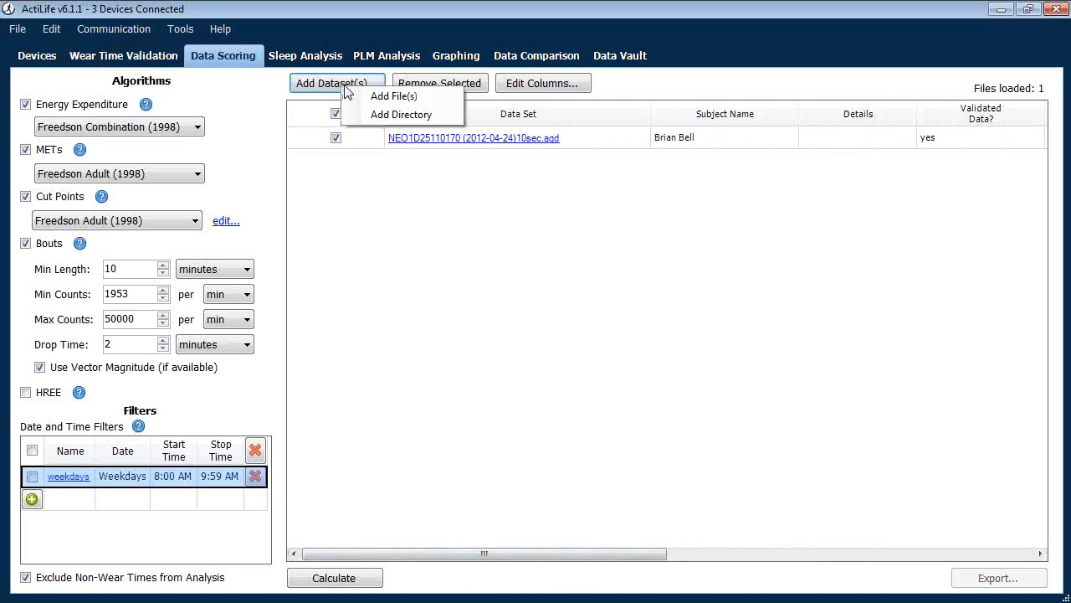
left_click(366, 98)
double_click(268, 201)
left_click(292, 219)
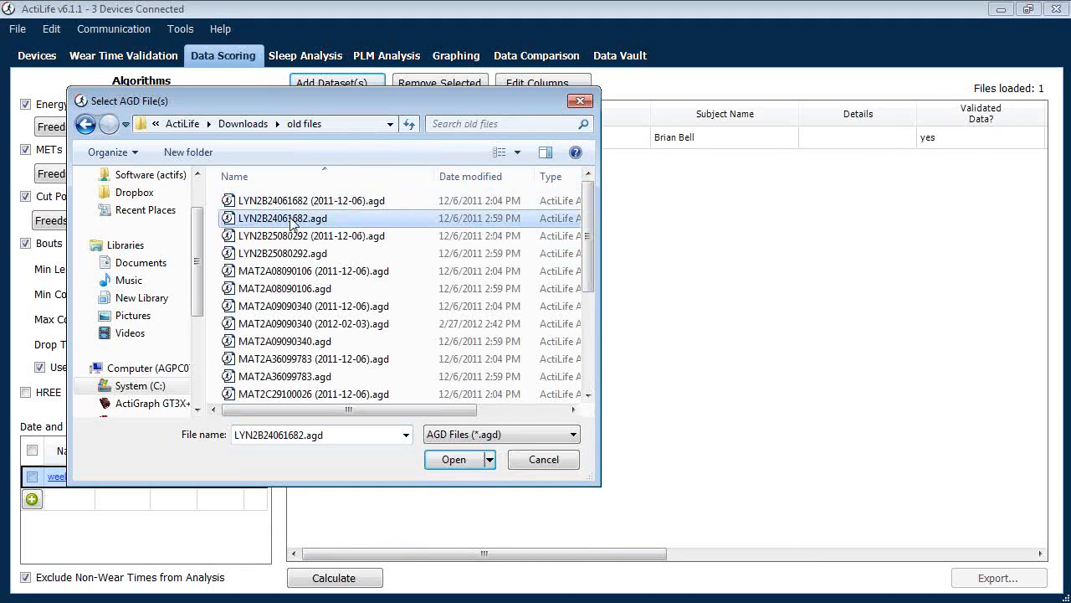
left_click(347, 290, "ctrl")
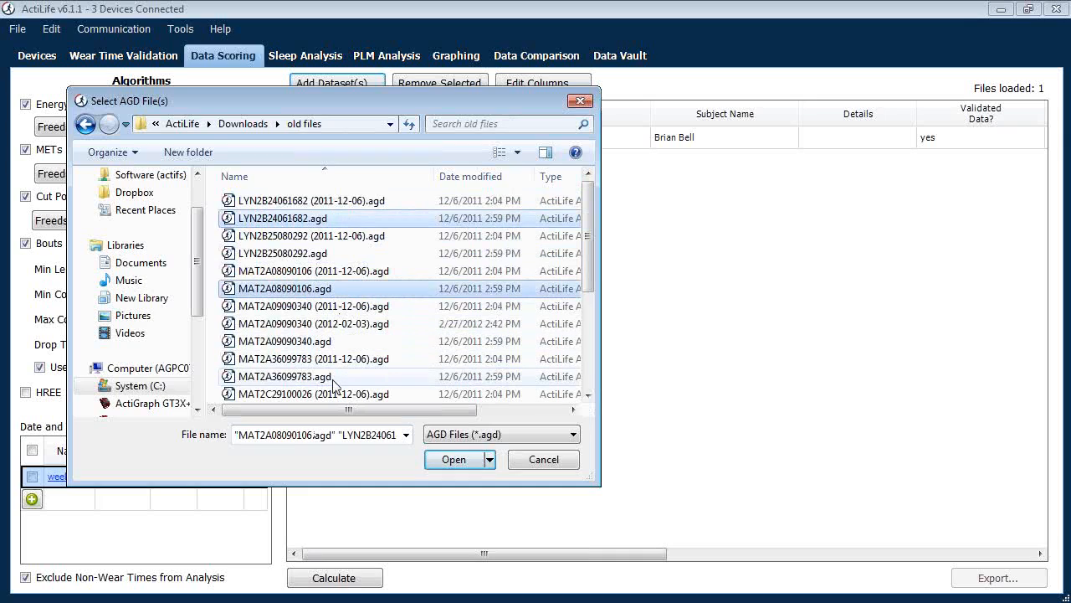
Add all five AGD files from the desktop's _Demo Files folder, under WTV and Data Scoring, Data Scoring Batch.
scroll(202, 199, "up", 2)
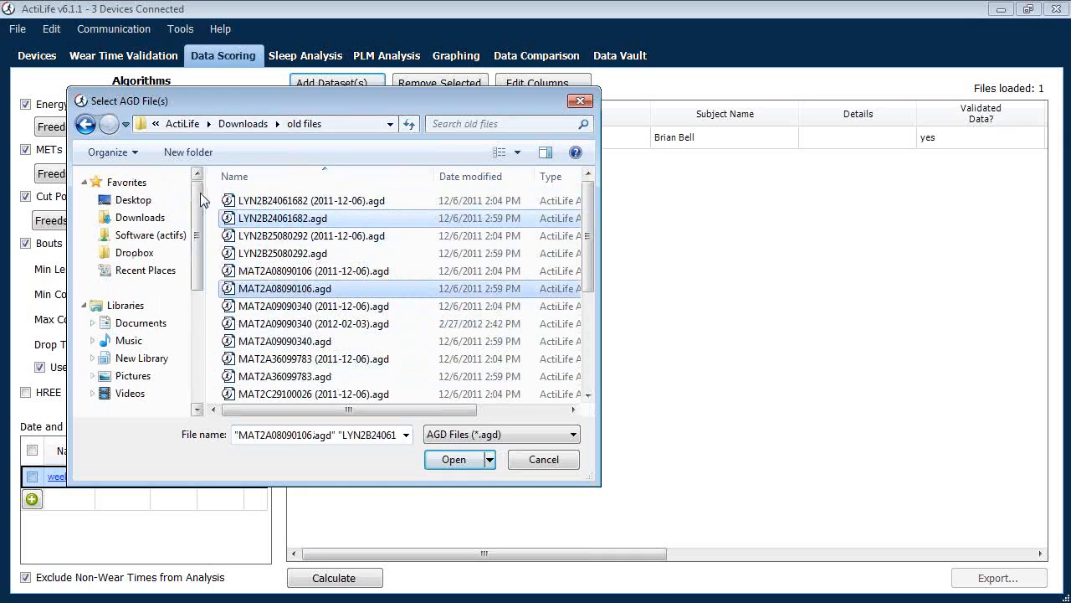
left_click(143, 201)
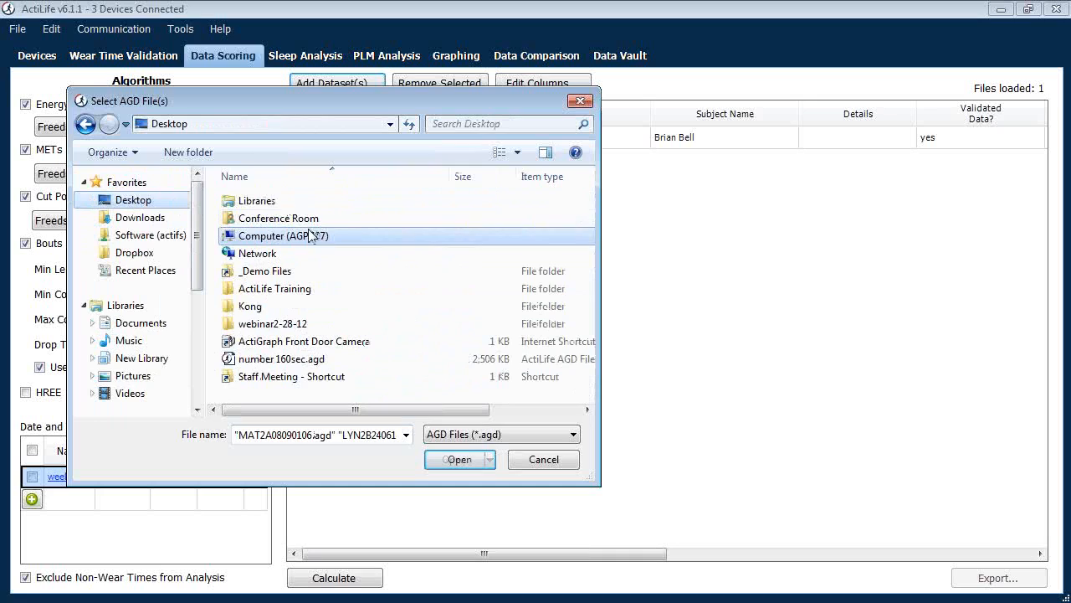
double_click(266, 271)
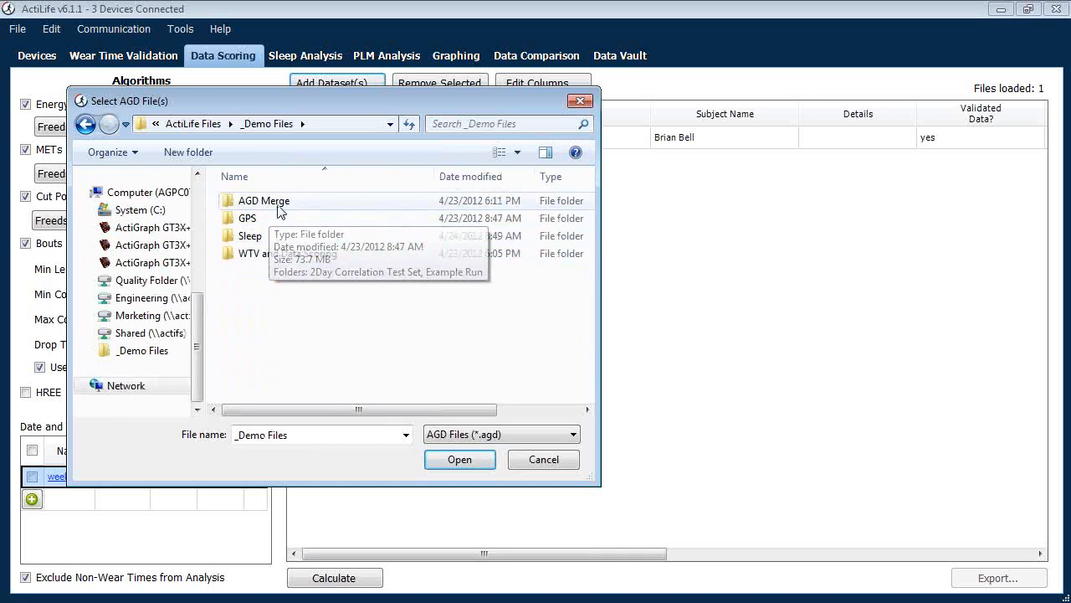
double_click(276, 252)
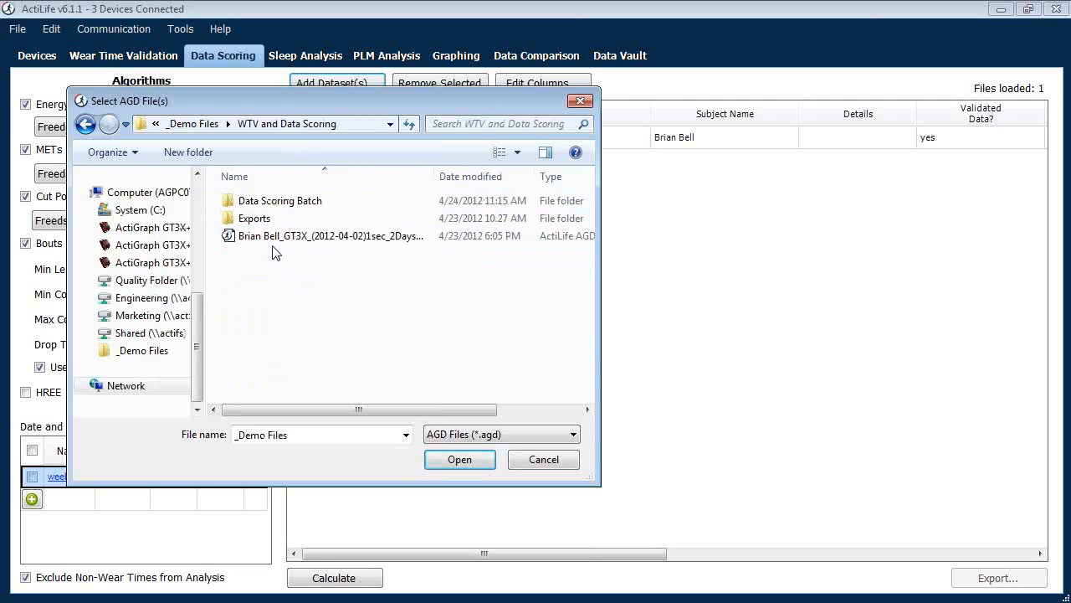
double_click(264, 203)
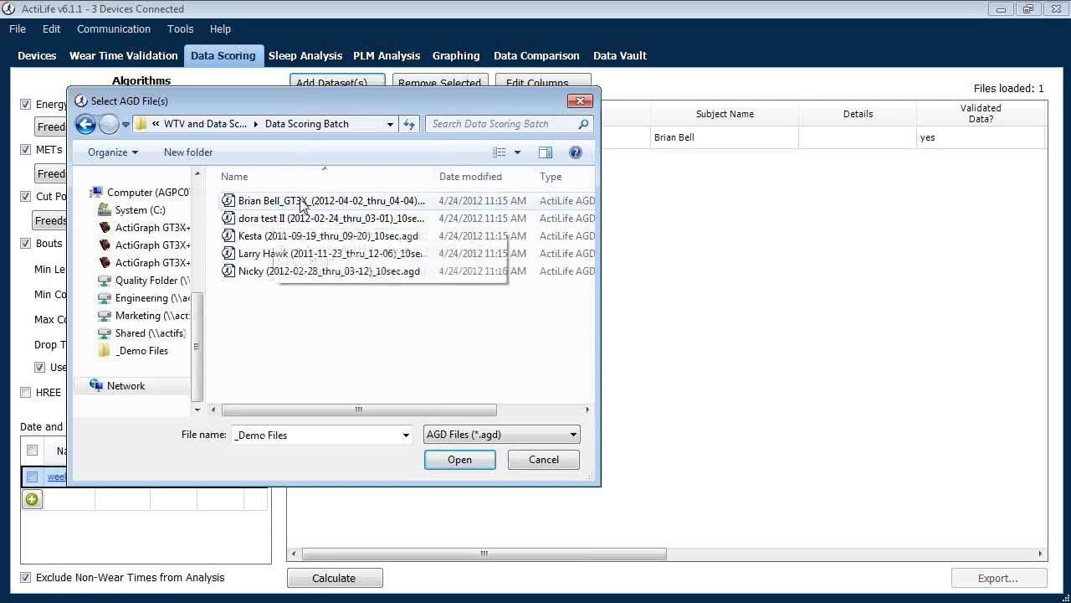
left_click(302, 202)
left_click(307, 270, "shift")
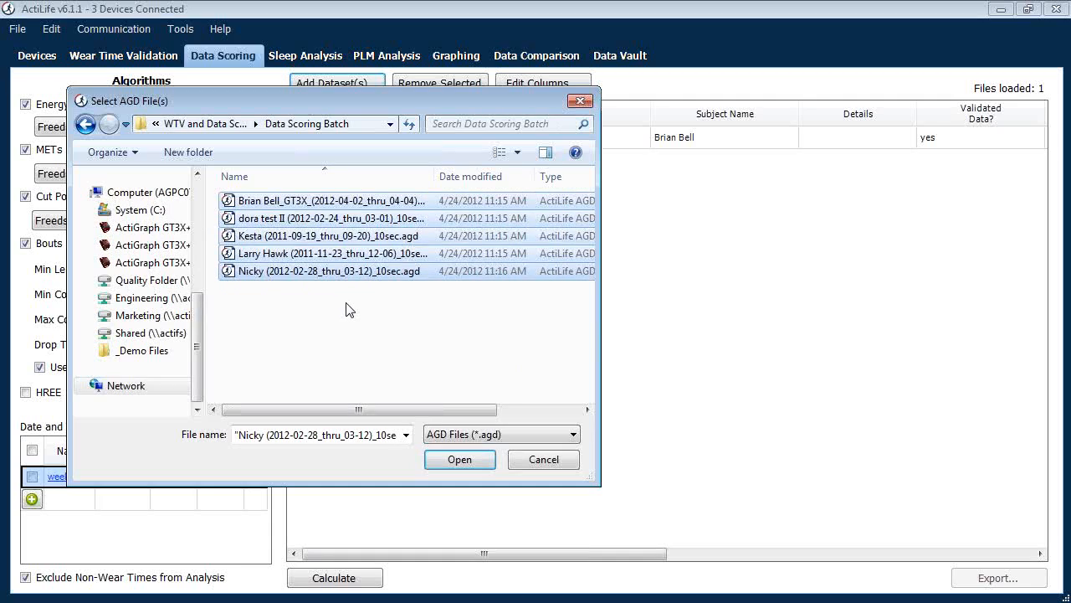
left_click(460, 460)
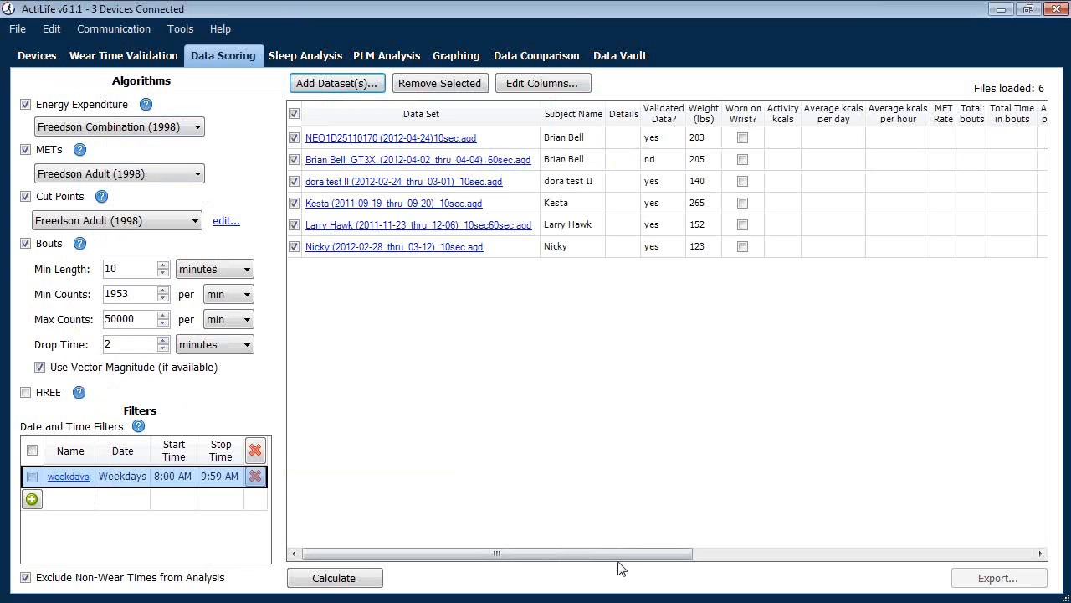
Review the selectable display columns of the scoring grid and restore the default column selection.
left_click_drag(612, 557, 1022, 559)
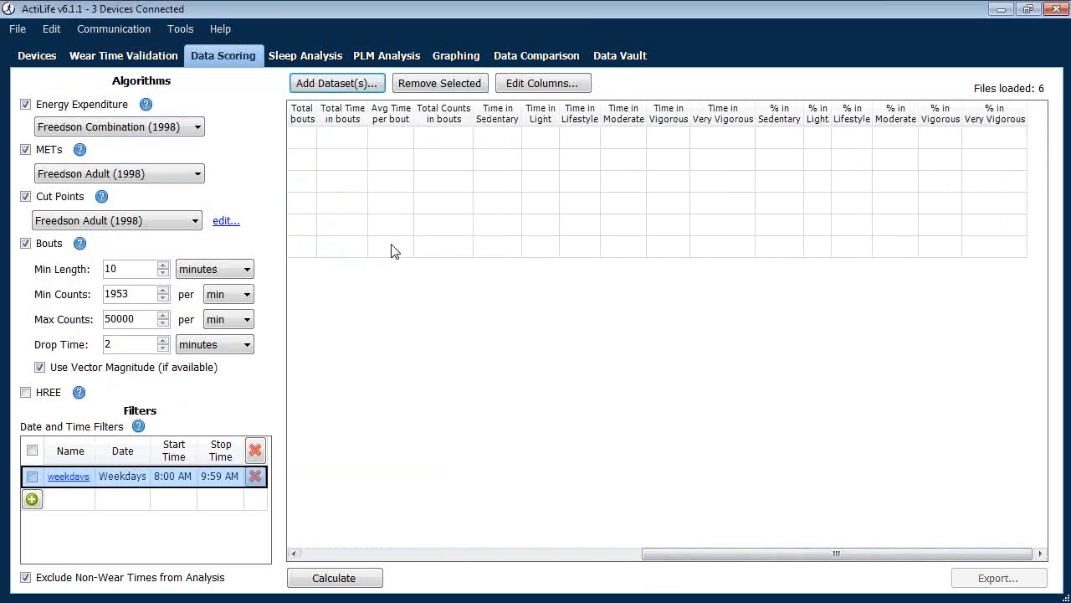
left_click(543, 84)
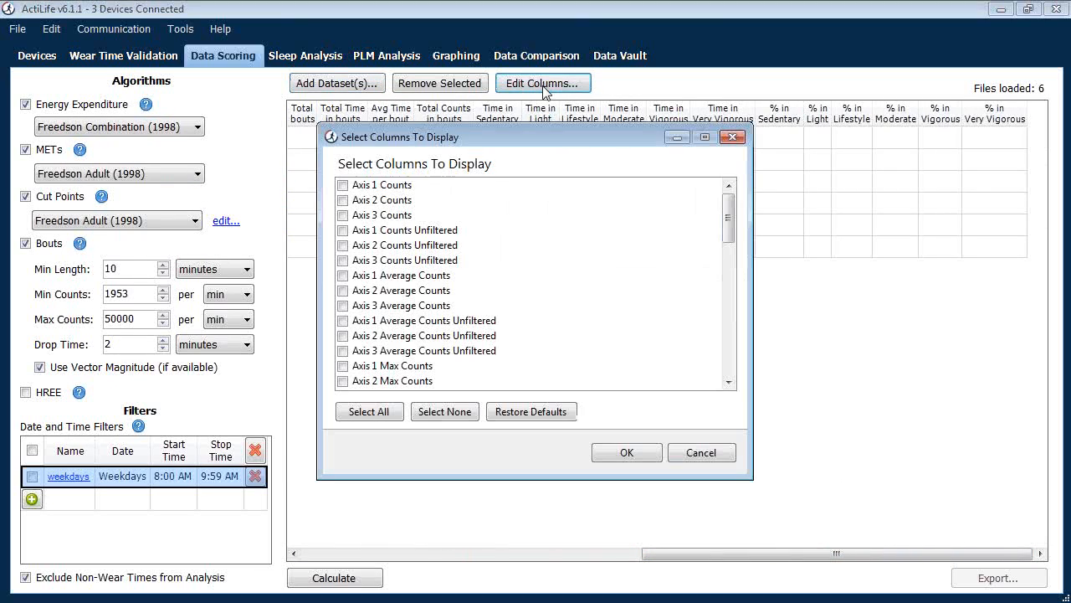
left_click_drag(729, 219, 731, 351)
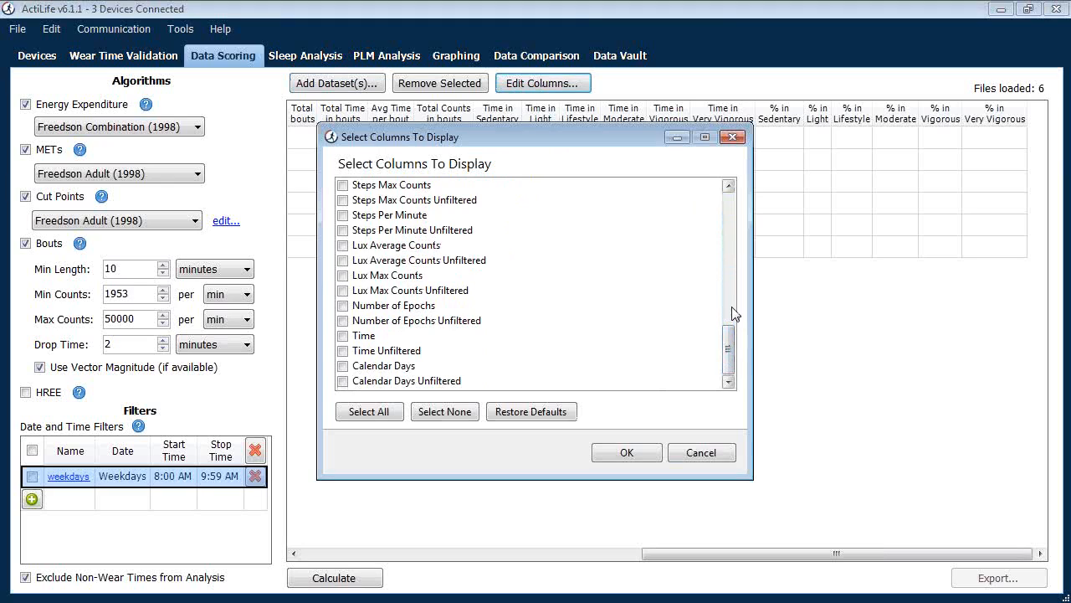
left_click_drag(734, 313, 727, 201)
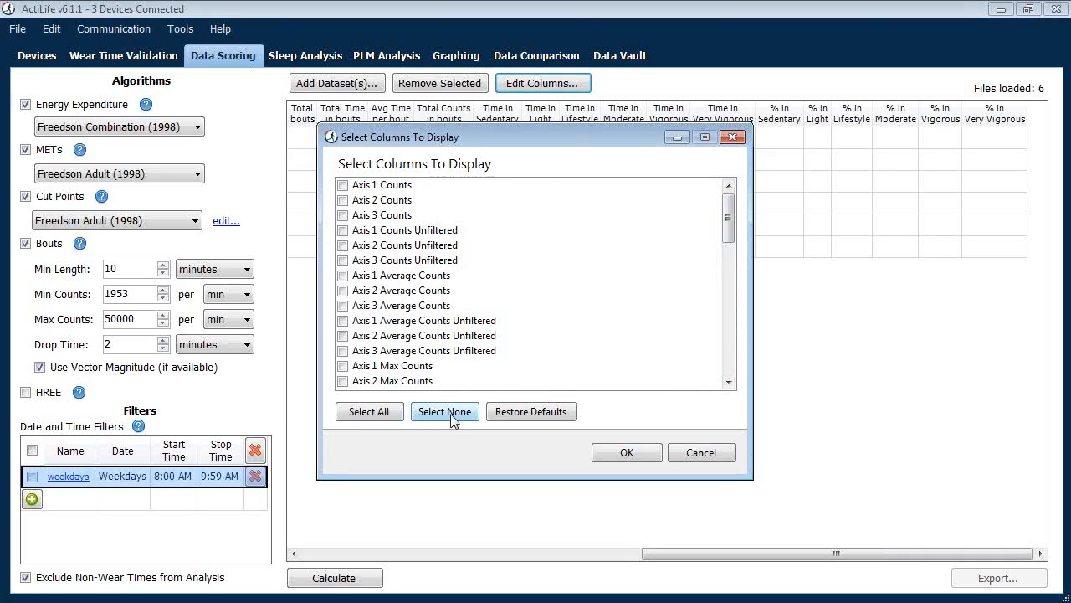
left_click(540, 418)
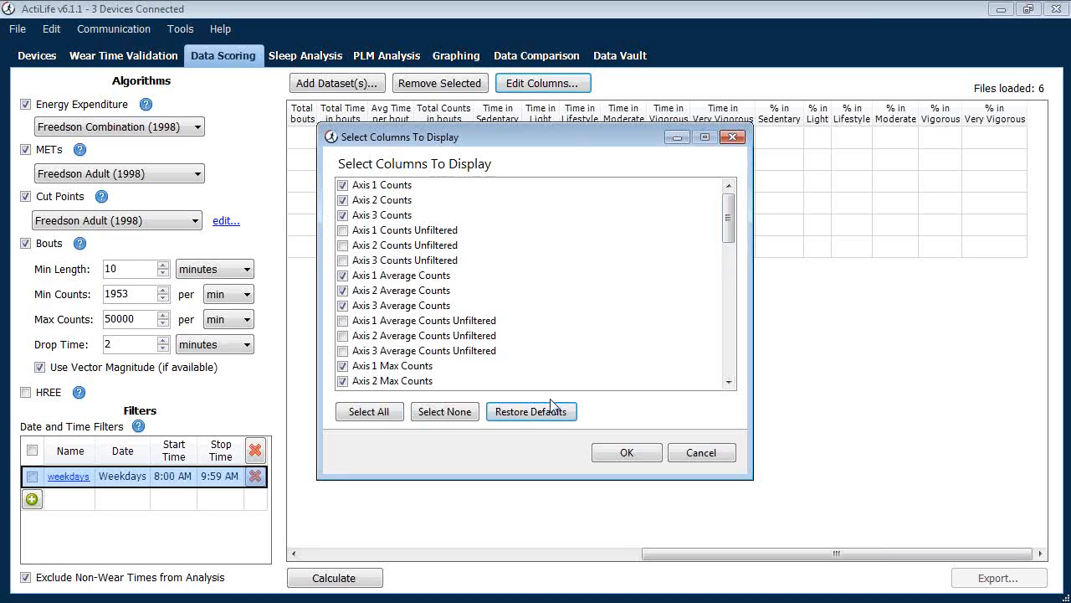
left_click(627, 452)
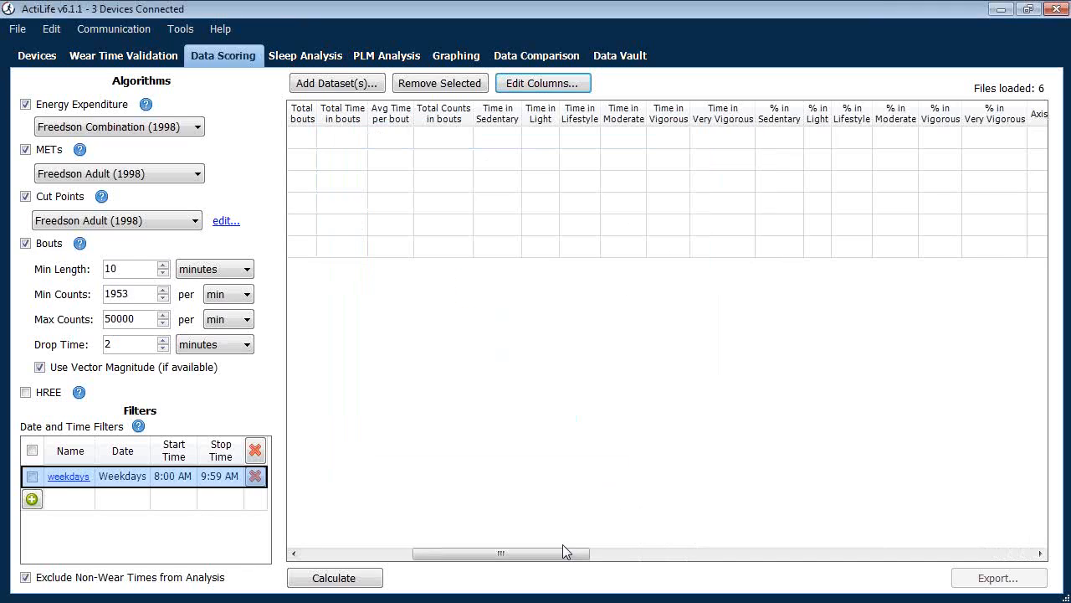
Calculate the scores for all loaded datasets and examine the result columns from activity kcals through Time.
left_click_drag(545, 557, 392, 556)
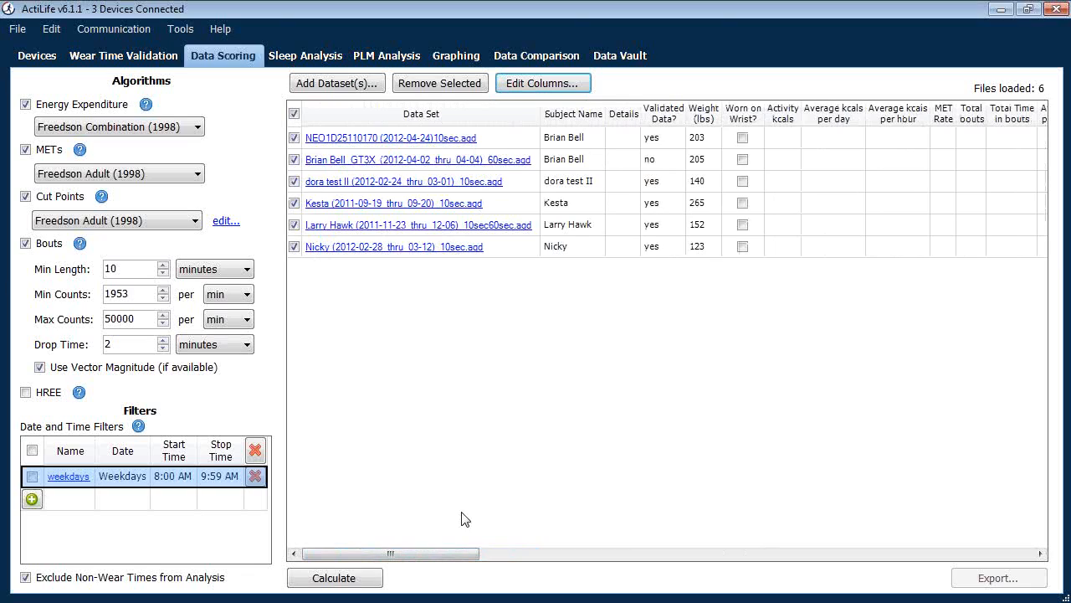
left_click(334, 579)
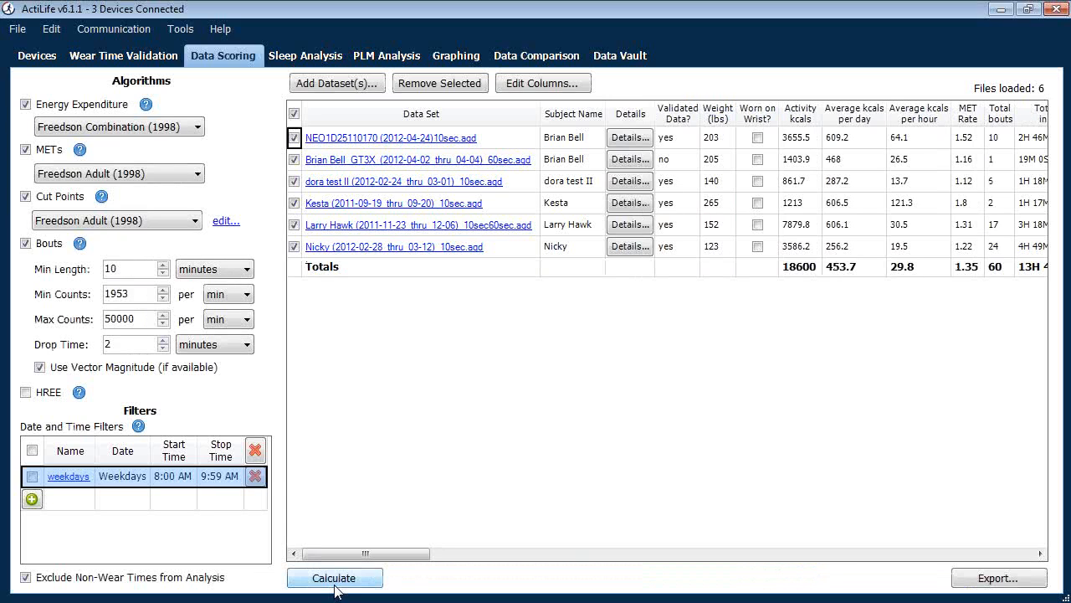
left_click_drag(389, 556, 523, 569)
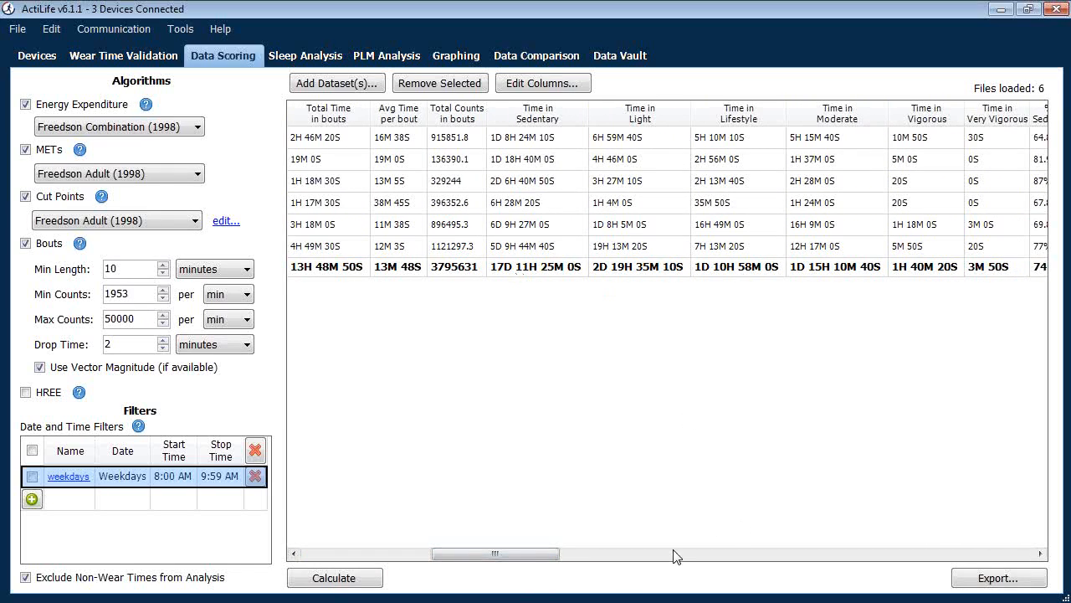
left_click(861, 554)
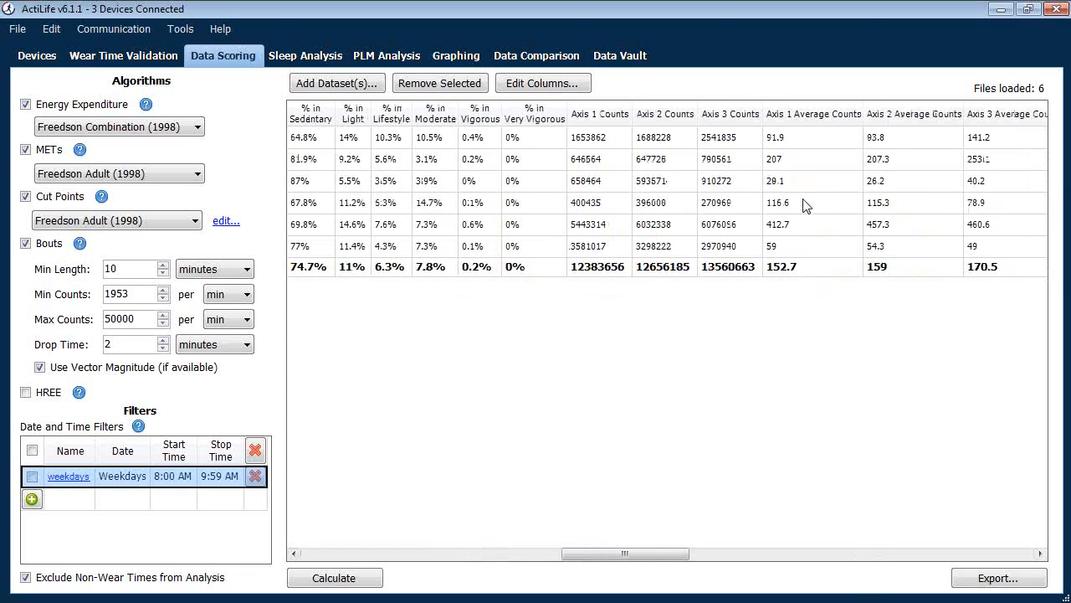
left_click(805, 558)
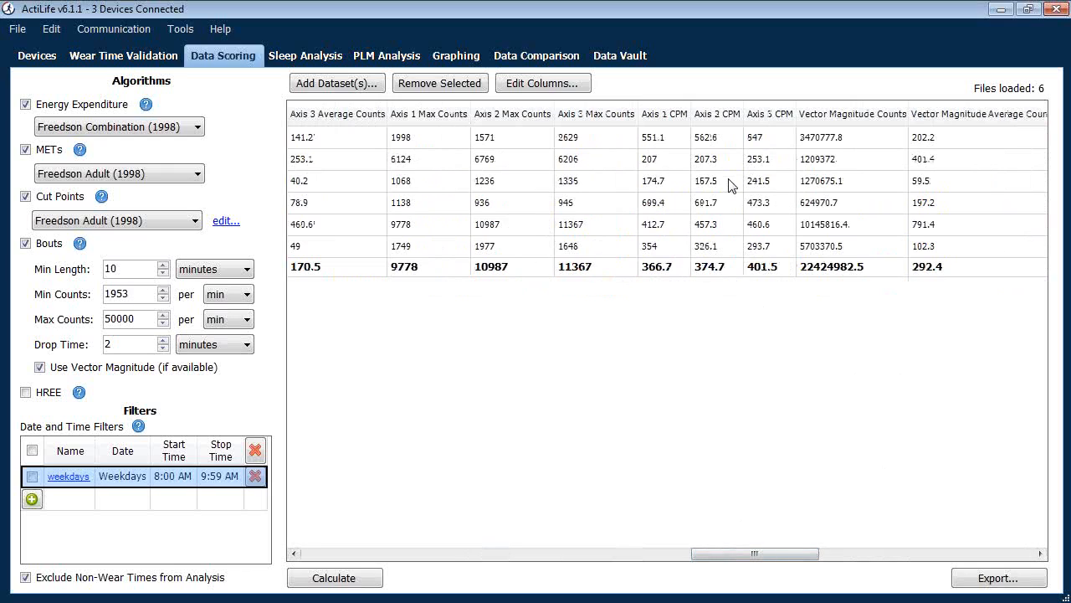
left_click_drag(796, 556, 985, 575)
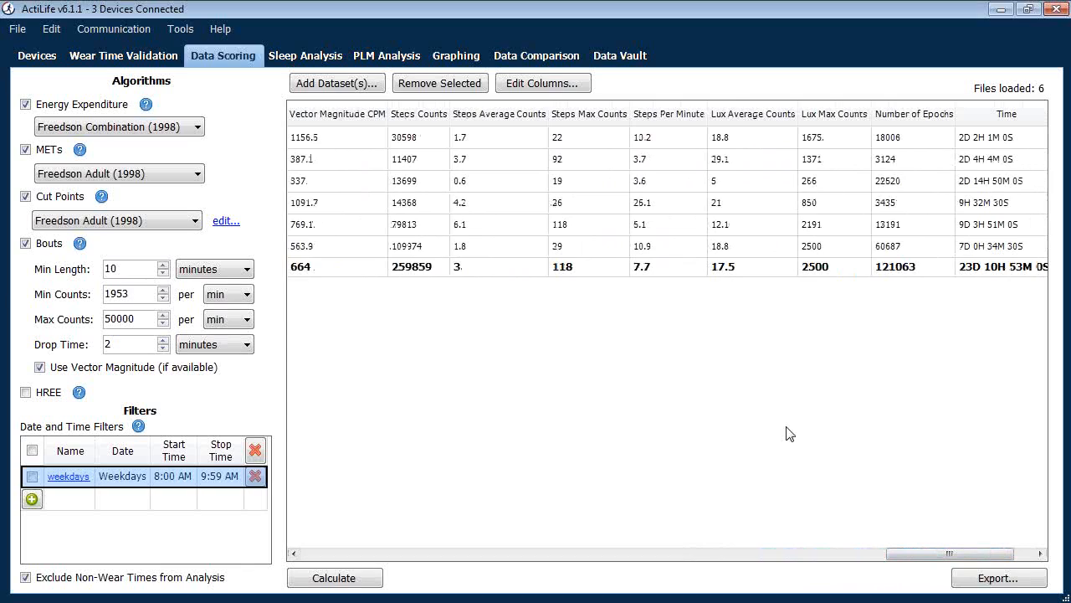
Export the scoring results as a Batch View .xlsx file with the default worksheets, replacing the existing batch 2.xlsx.
left_click(1029, 583)
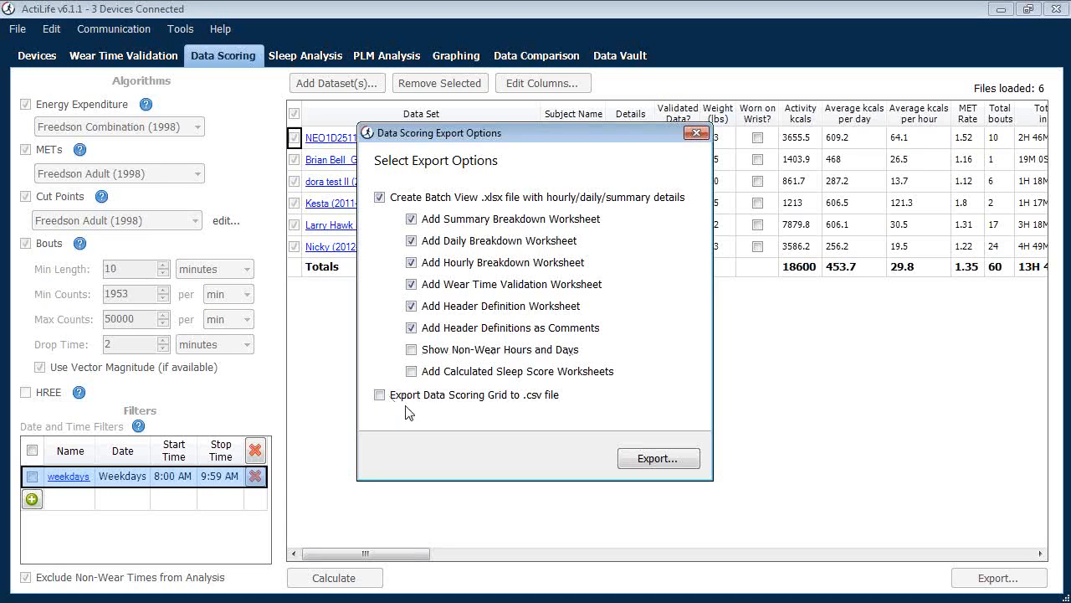
left_click_drag(547, 137, 520, 200)
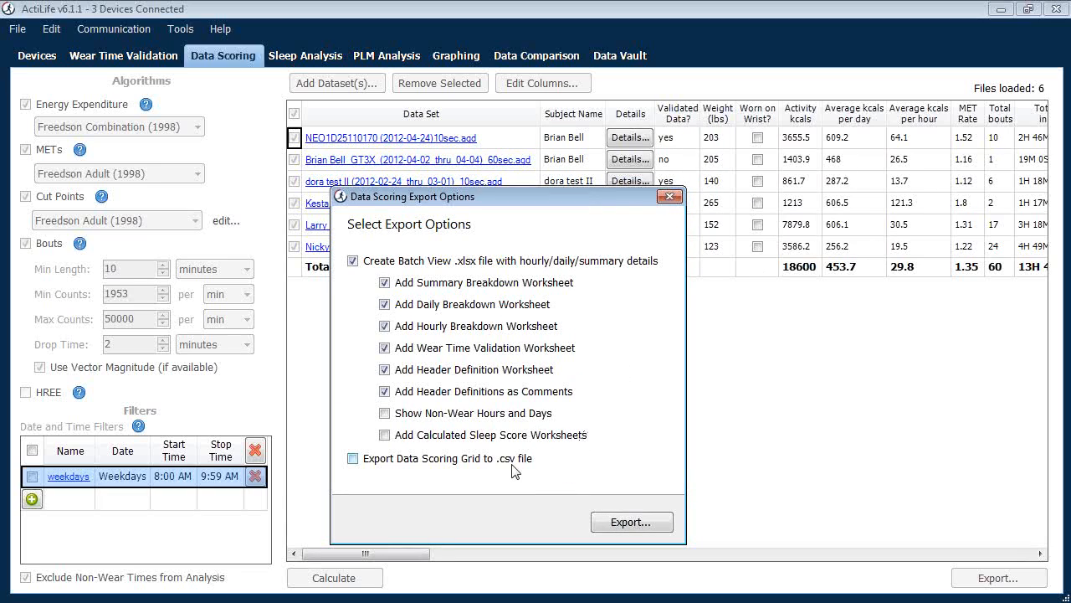
left_click(630, 522)
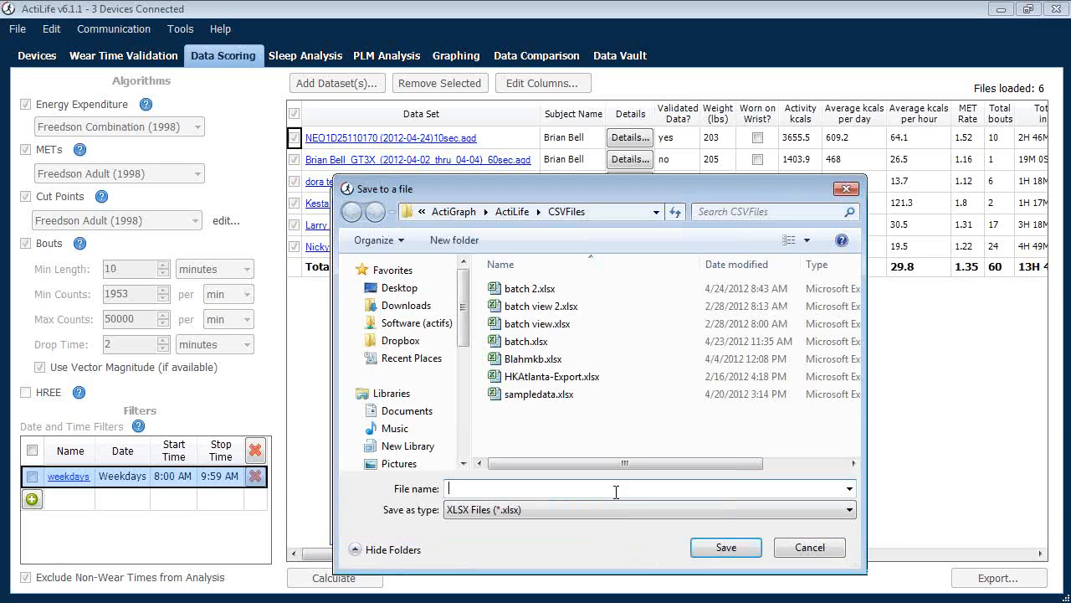
left_click(540, 293)
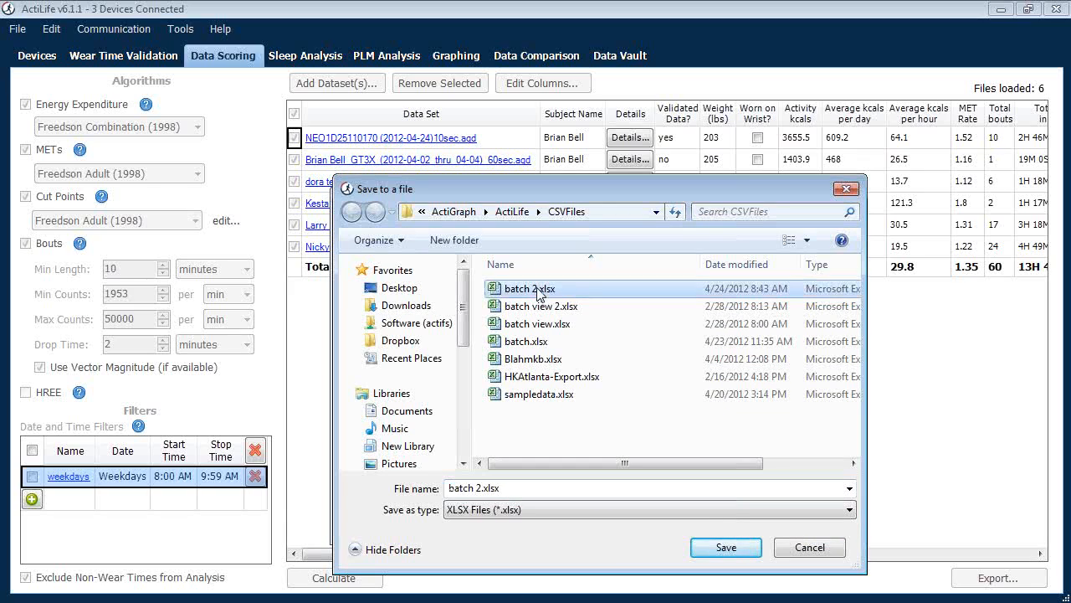
key("Return")
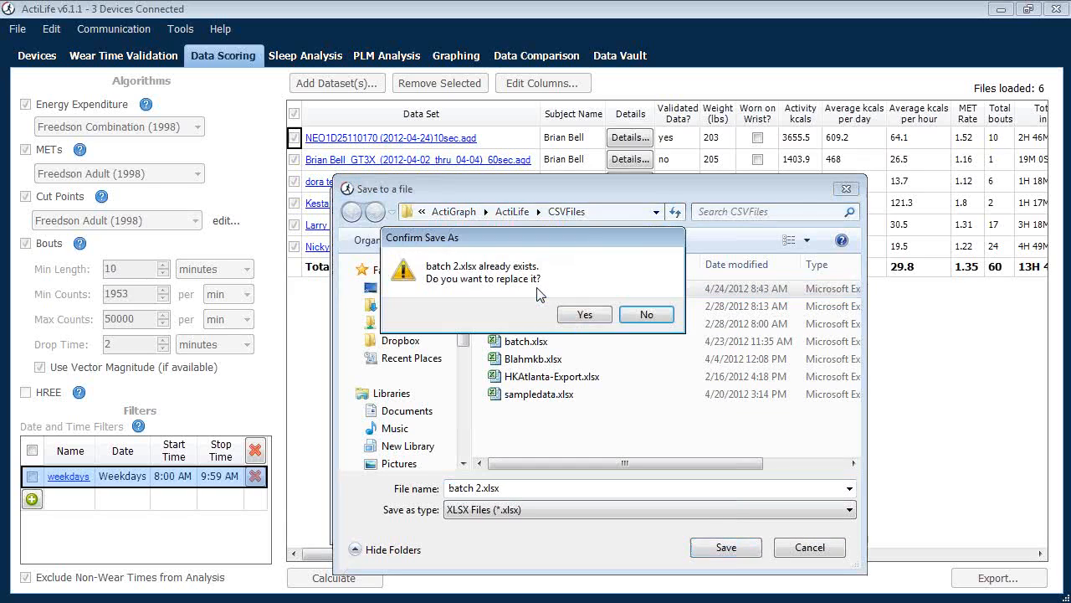
left_click(592, 320)
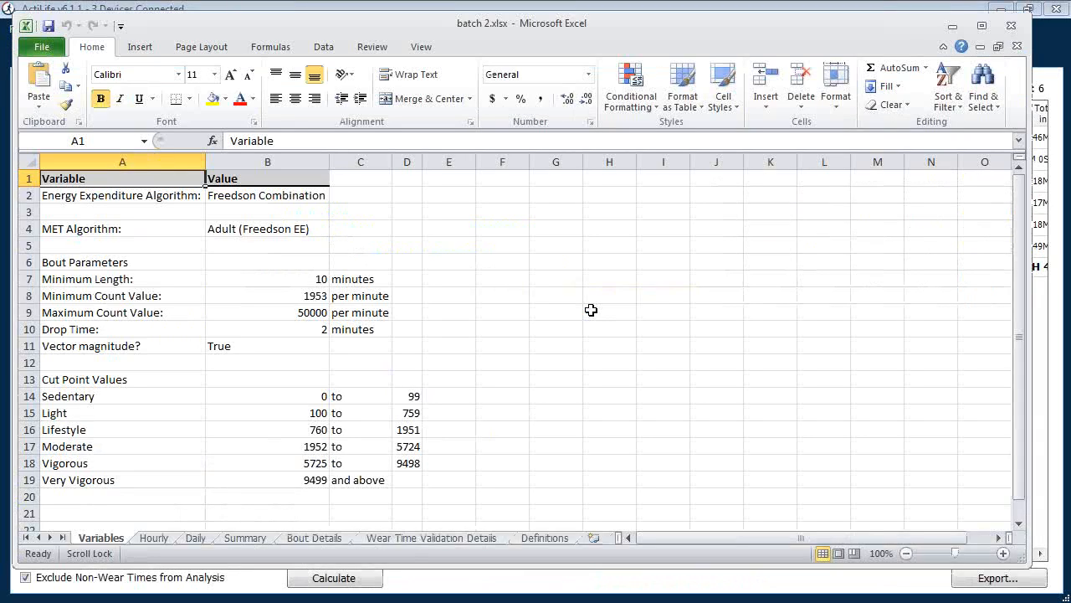
Examine the exported Variables worksheet and the hourly results of all subjects in batch 2.xlsx.
left_click_drag(460, 30, 754, 46)
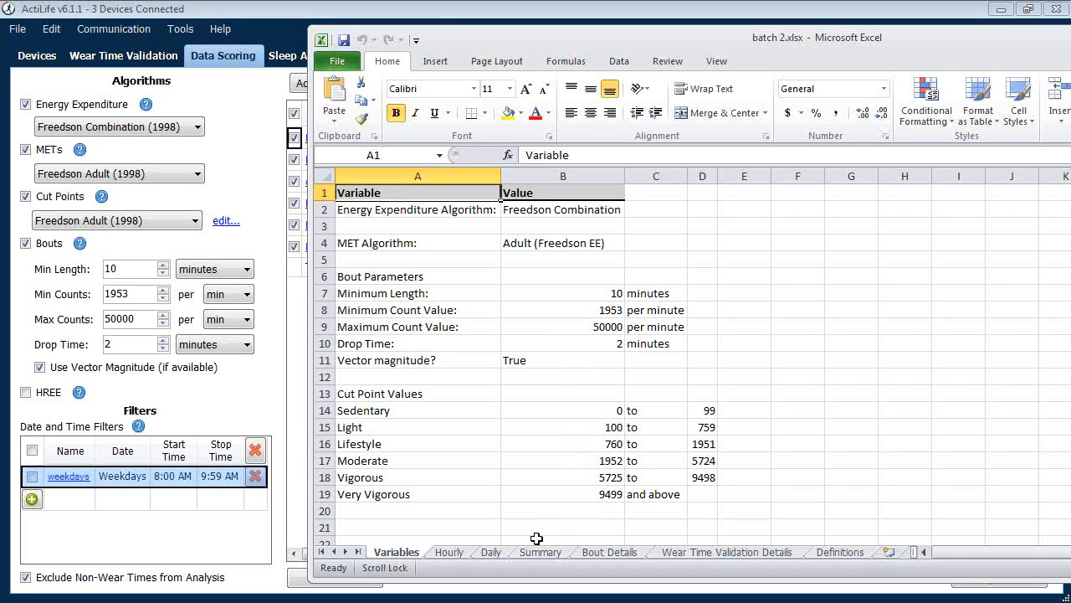
left_click(449, 552)
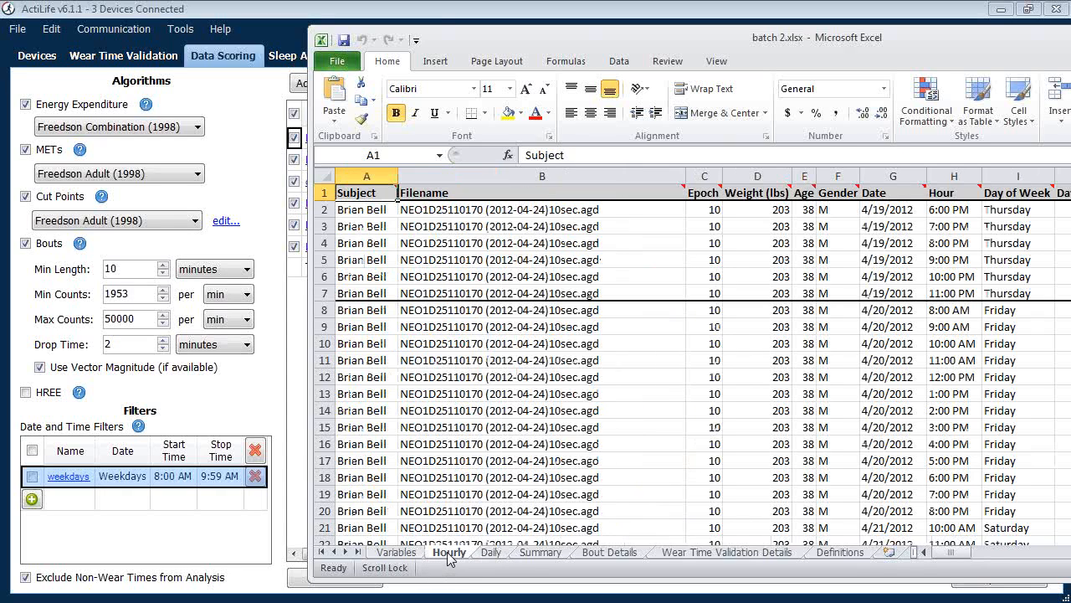
left_click_drag(730, 40, 558, 33)
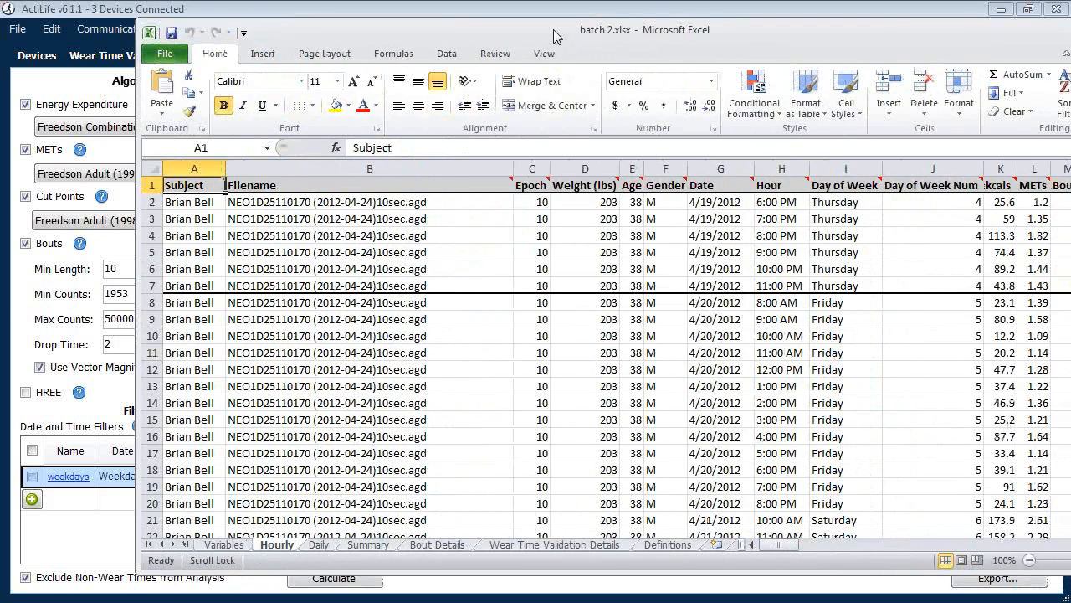
scroll(490, 369, "down", 7)
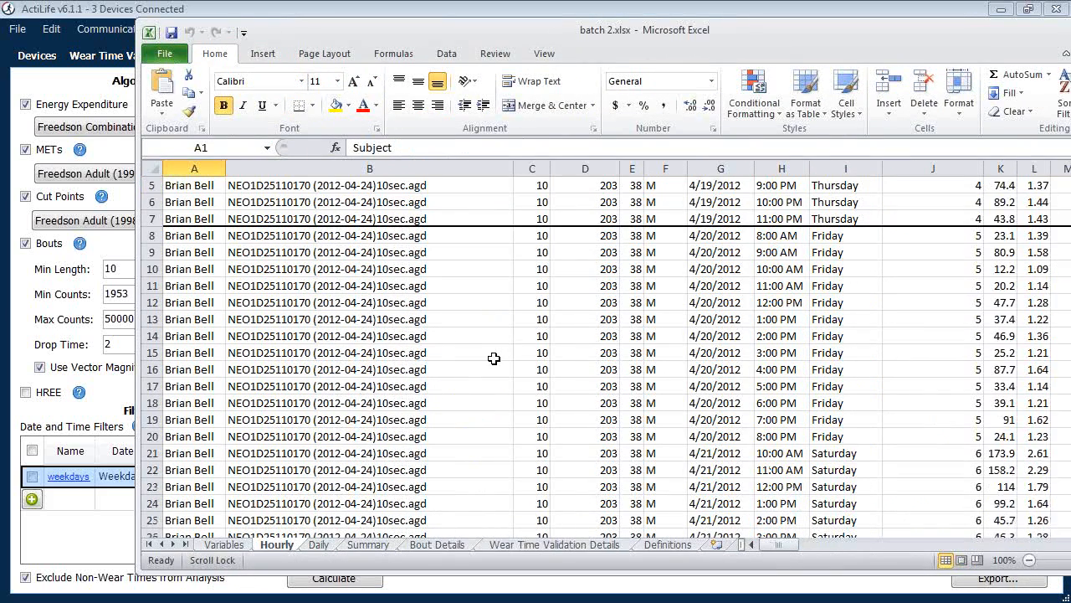
scroll(491, 369, "down", 5)
left_click_drag(718, 35, 625, 32)
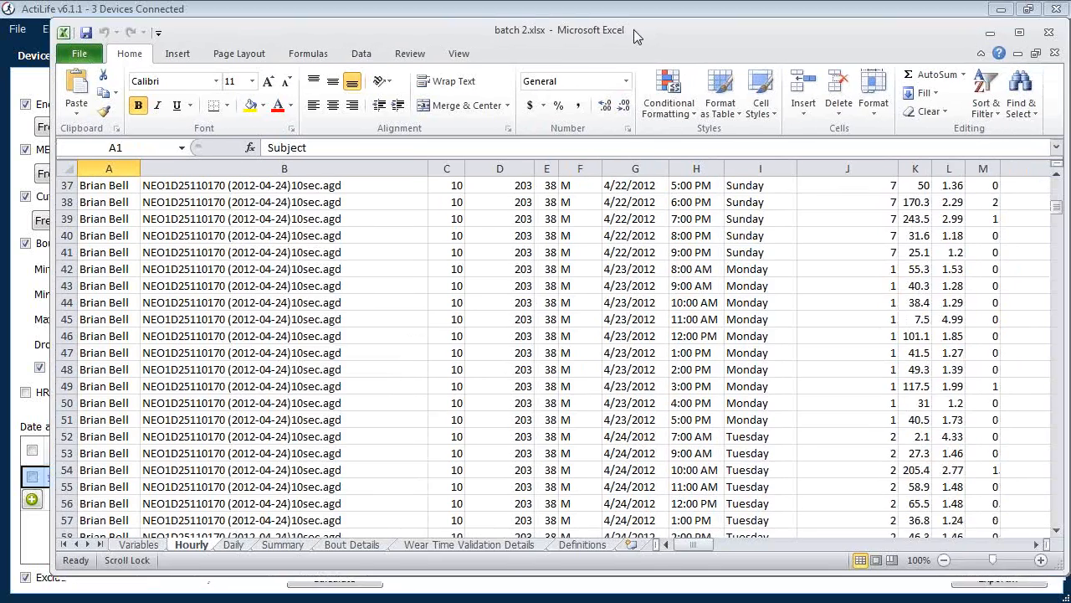
left_click_drag(1048, 208, 1046, 276)
Review the Daily, Summary, Bout Details and Wear Time Validation Details worksheets of the exported workbook.
left_click(224, 543)
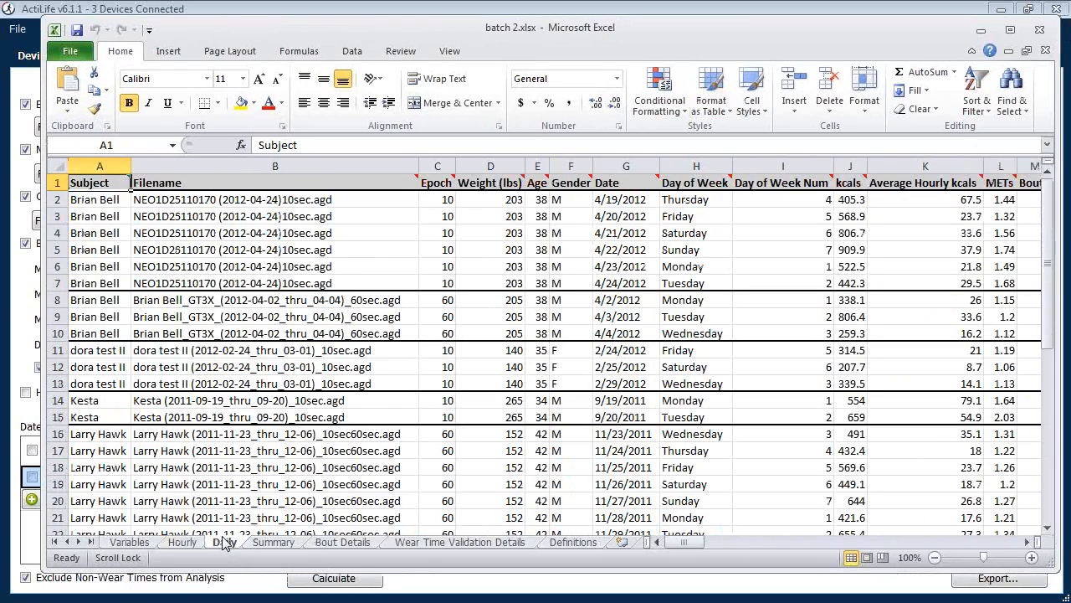
scroll(832, 387, "down", 3)
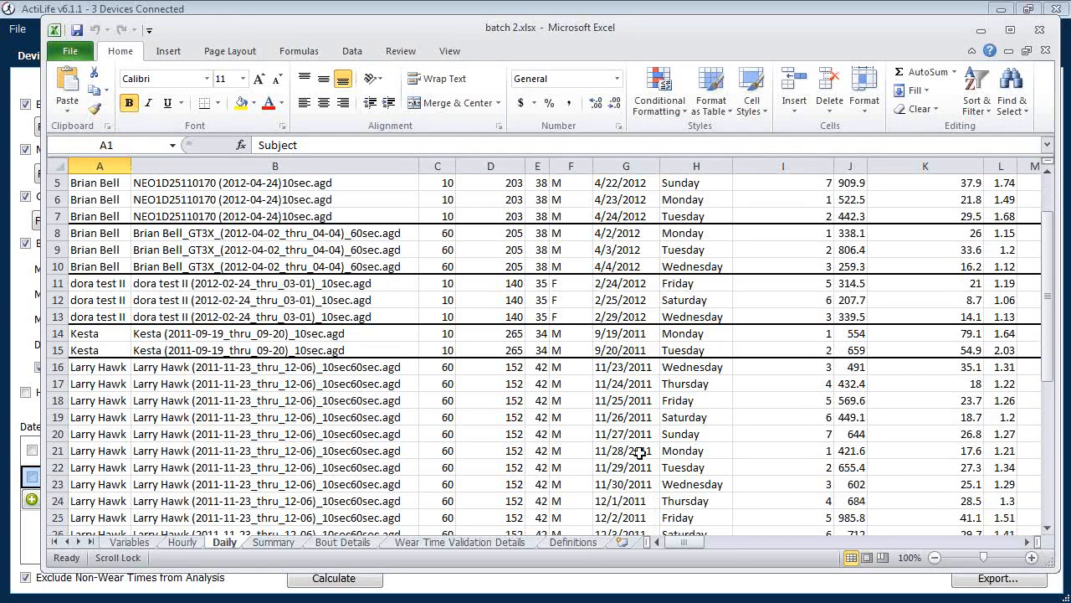
scroll(608, 446, "down", 1)
left_click(274, 541)
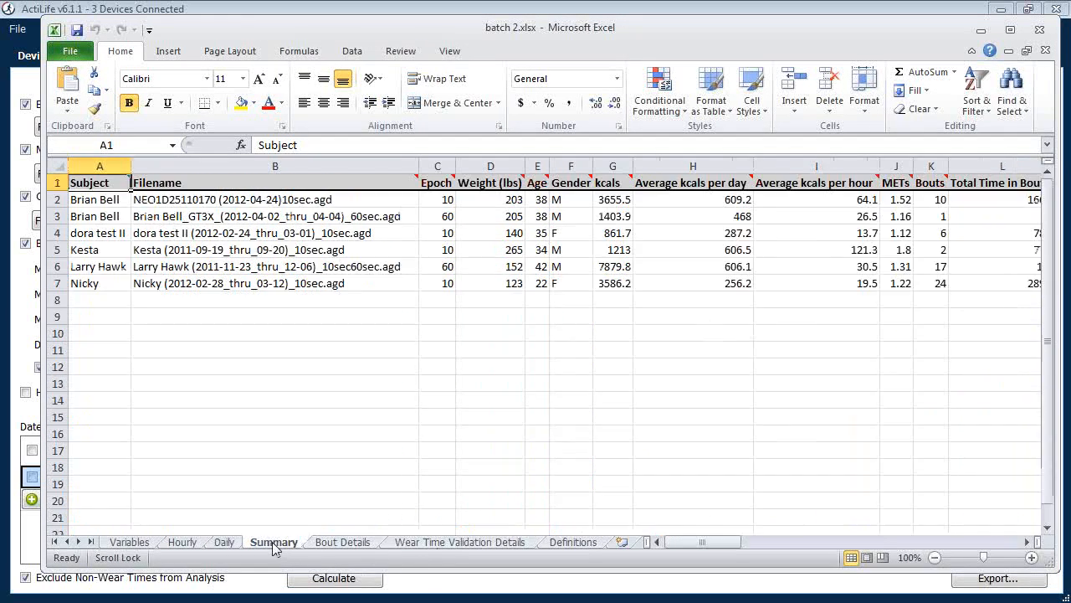
left_click_drag(722, 545, 859, 553)
left_click(335, 541)
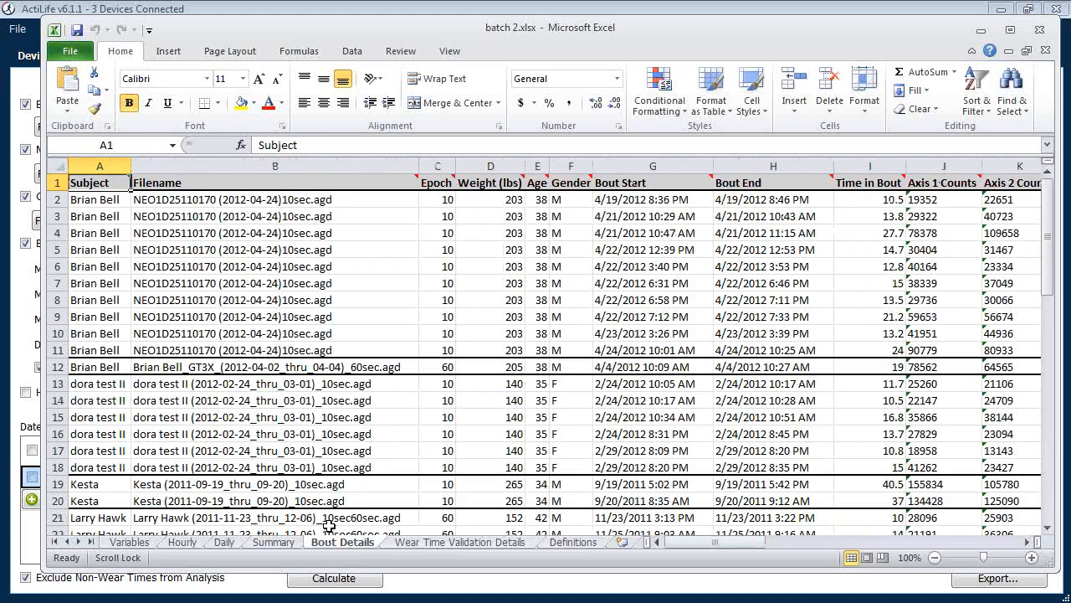
left_click(433, 544)
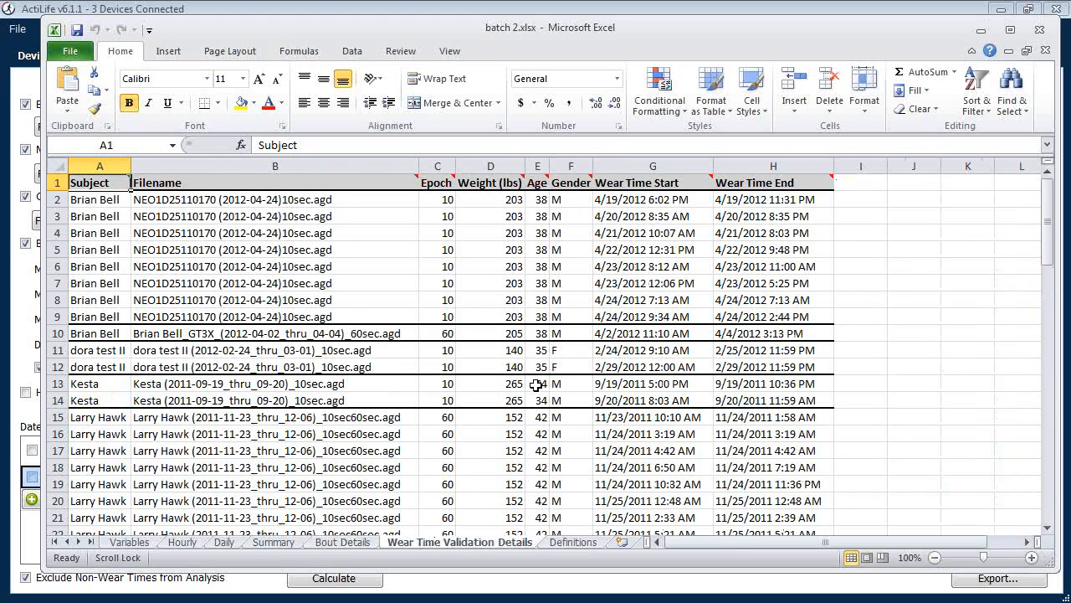
Read through the column definitions, recheck the scoring settings on the Variables worksheet, and close the batch 2.xlsx workbook.
left_click(576, 542)
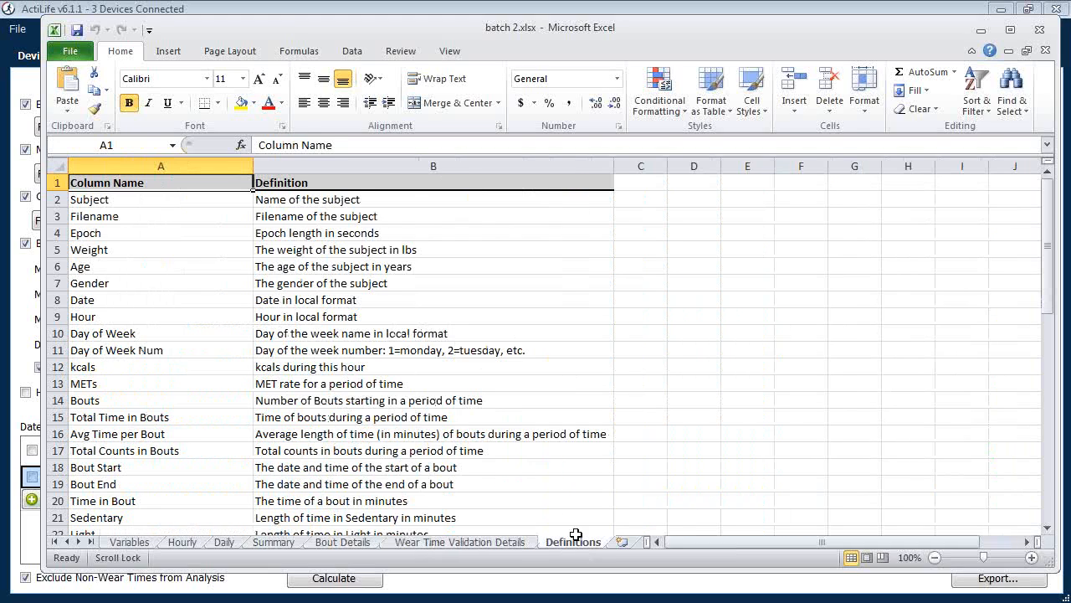
scroll(770, 339, "down", 2)
scroll(780, 332, "down", 12)
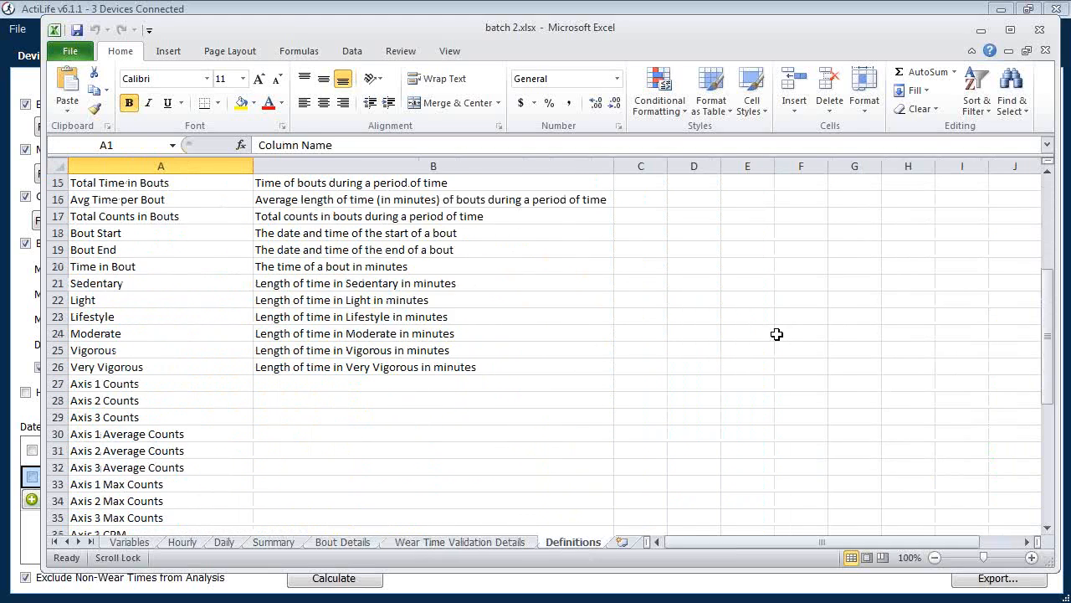
scroll(760, 352, "up", 4)
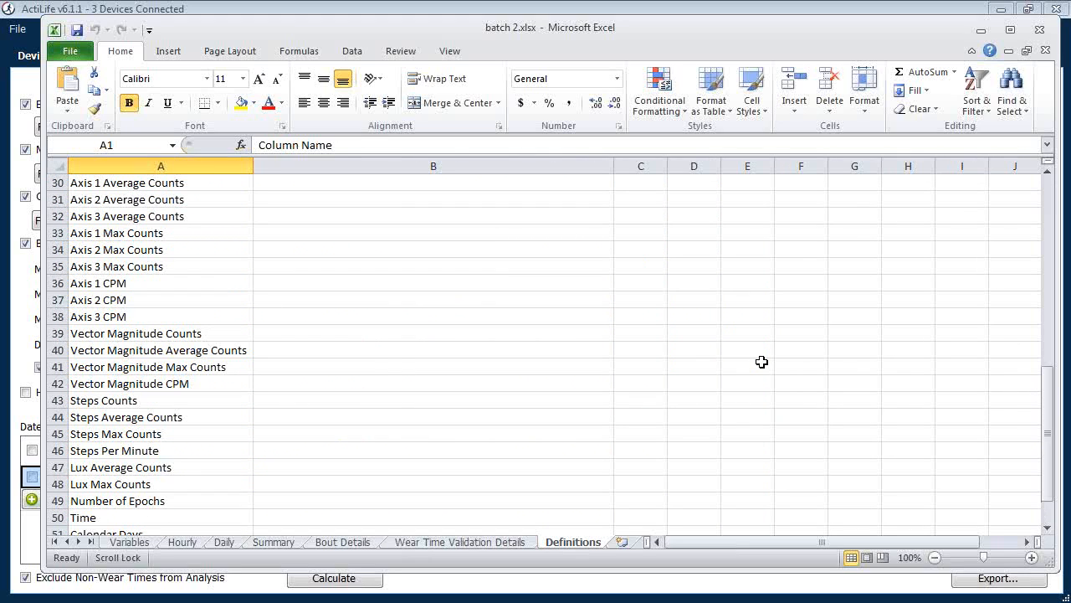
scroll(761, 362, "up", 7)
scroll(757, 365, "up", 2)
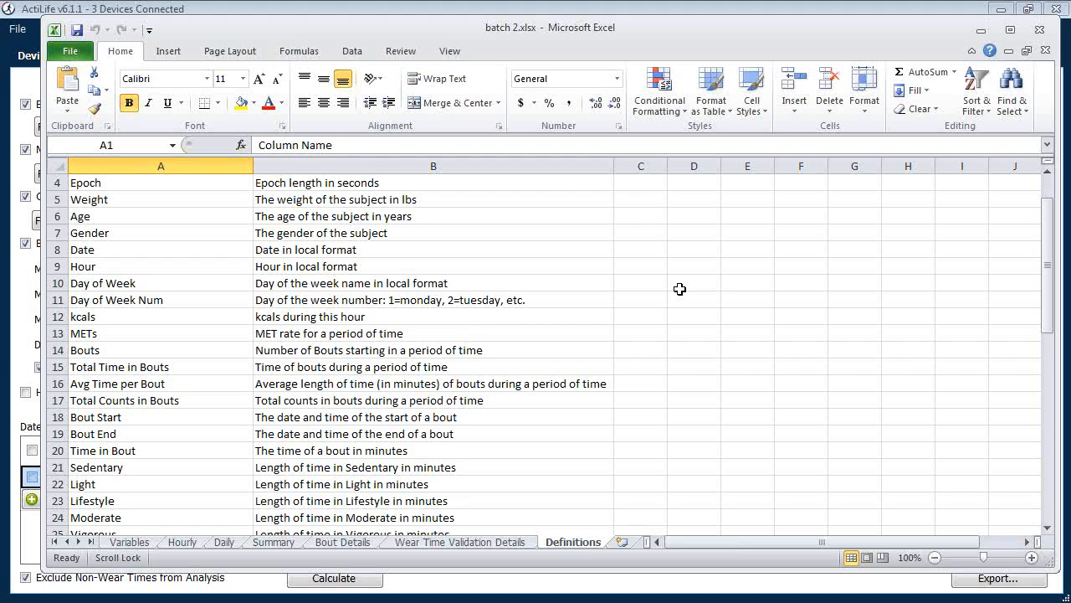
left_click(130, 542)
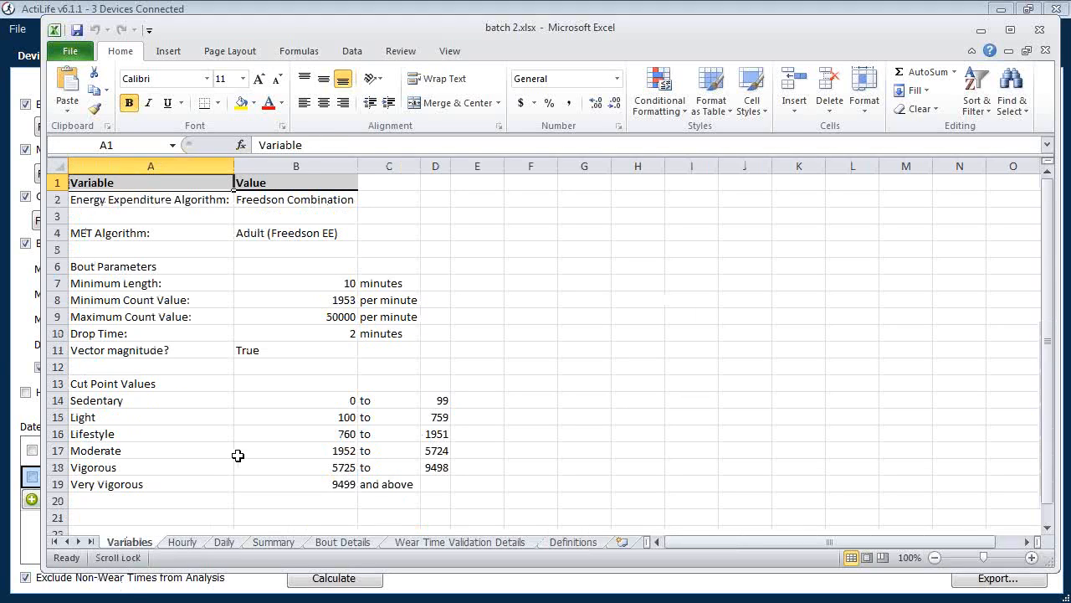
left_click(1040, 33)
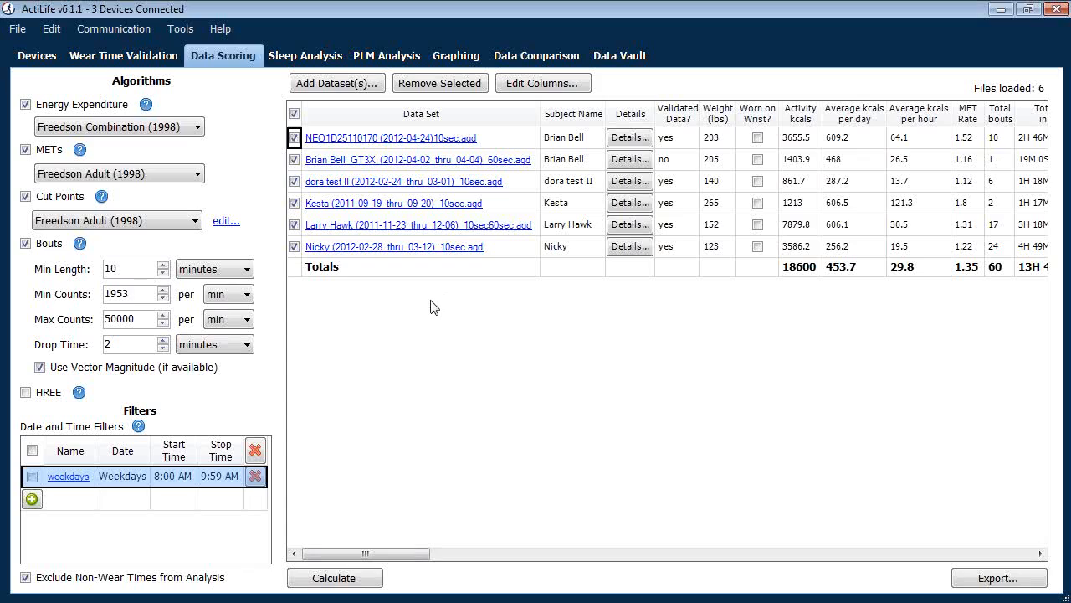
Open the GPS Correlator in ActiLife and load the dataset activity15sec.agd from _Demo Files, GPS, Example Run.
left_click(180, 28)
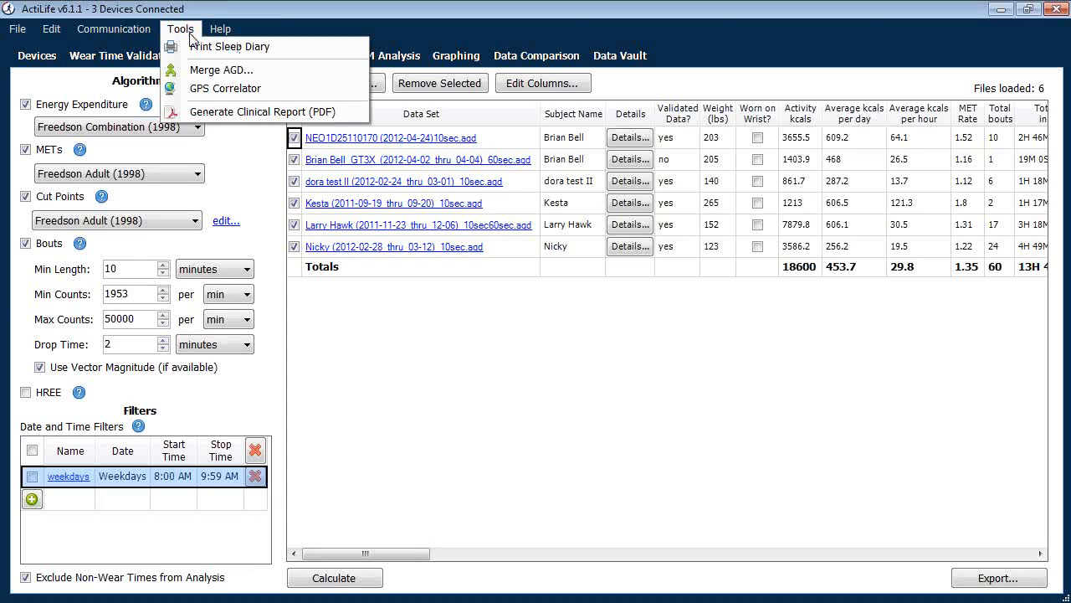
left_click(230, 96)
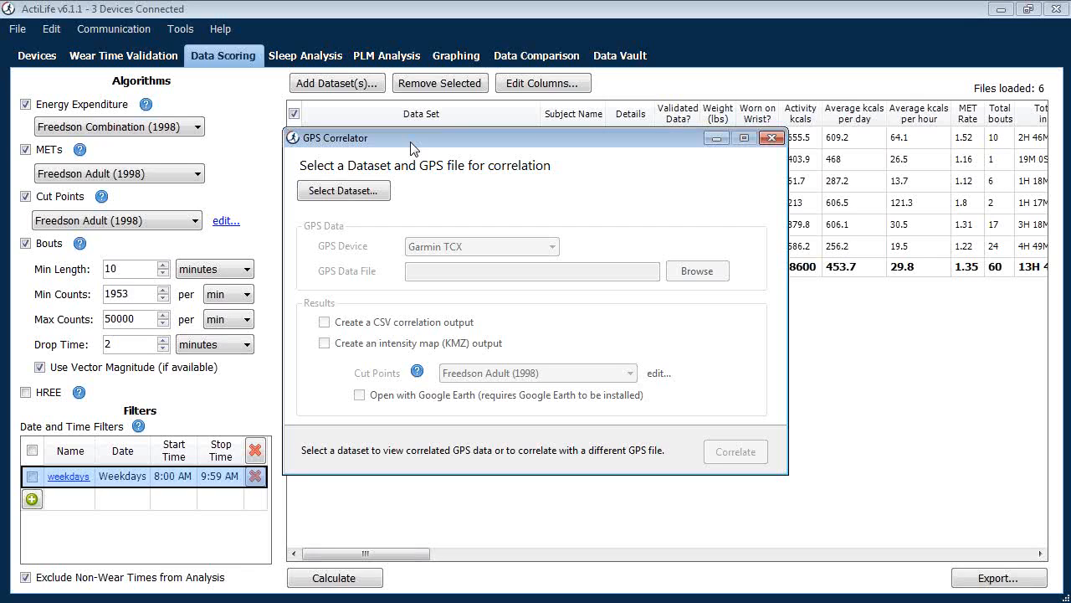
left_click(370, 192)
left_click_drag(388, 165, 503, 180)
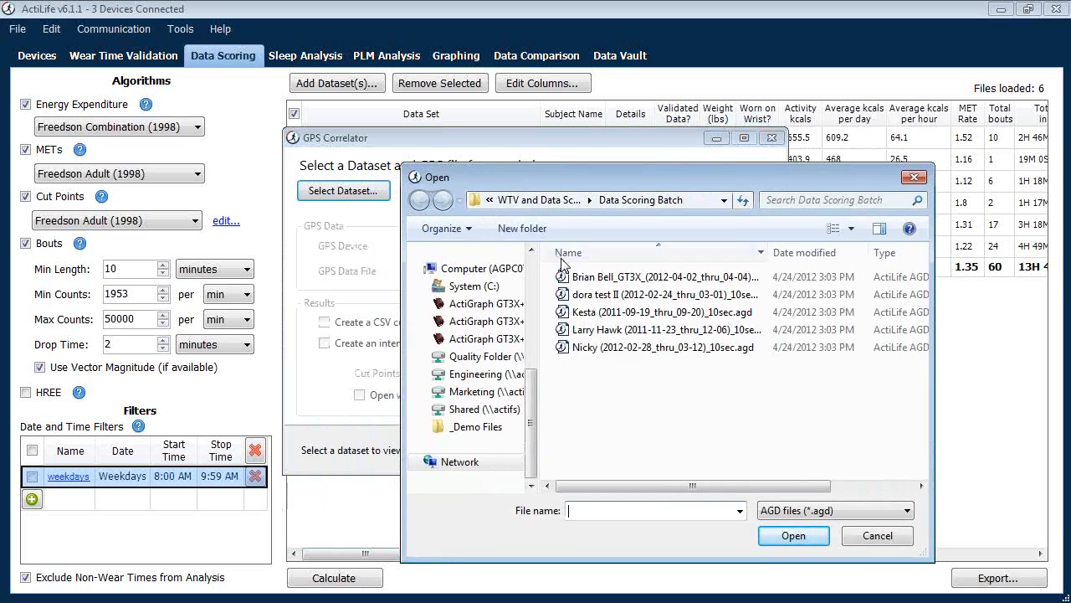
left_click(506, 201)
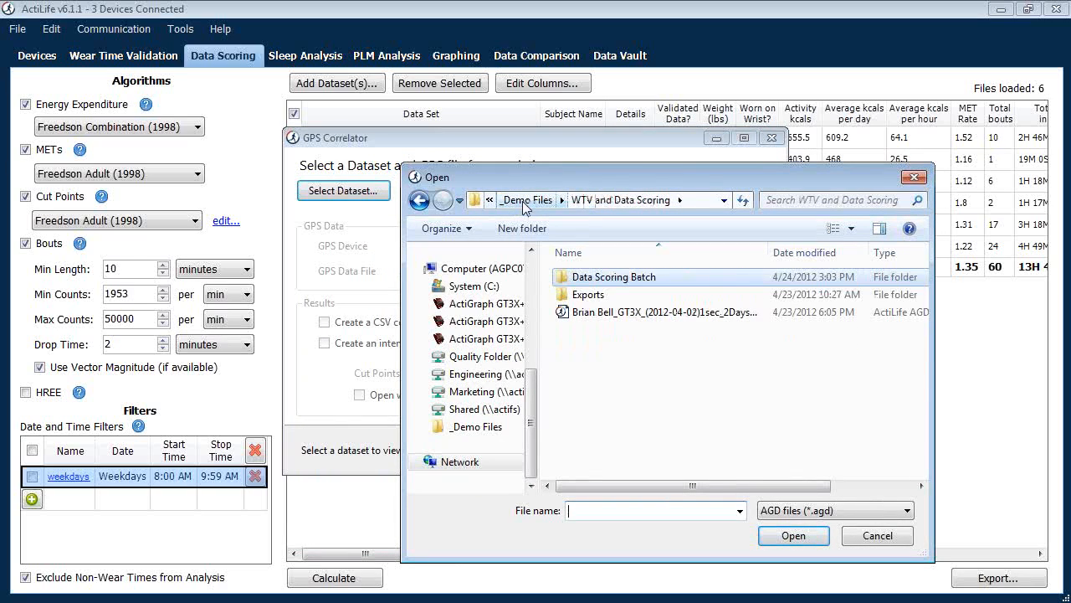
left_click(506, 201)
double_click(596, 296)
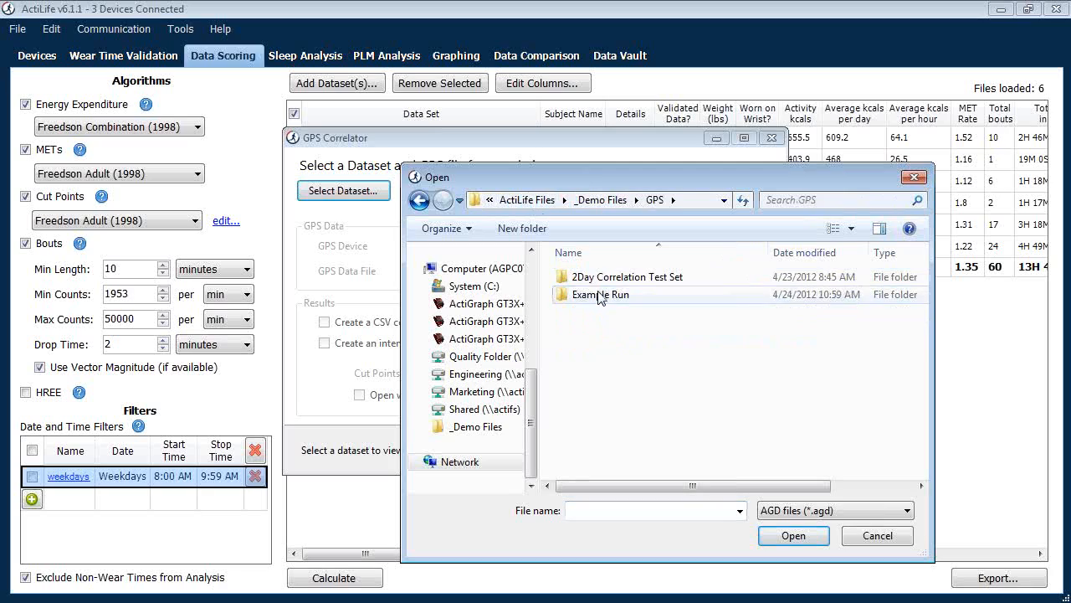
double_click(596, 298)
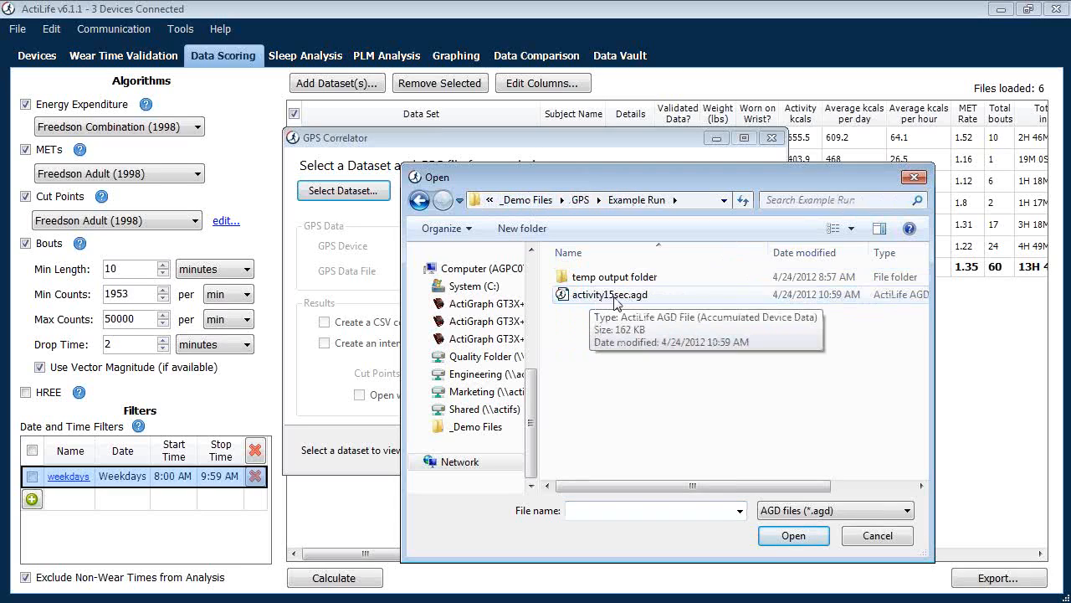
double_click(618, 298)
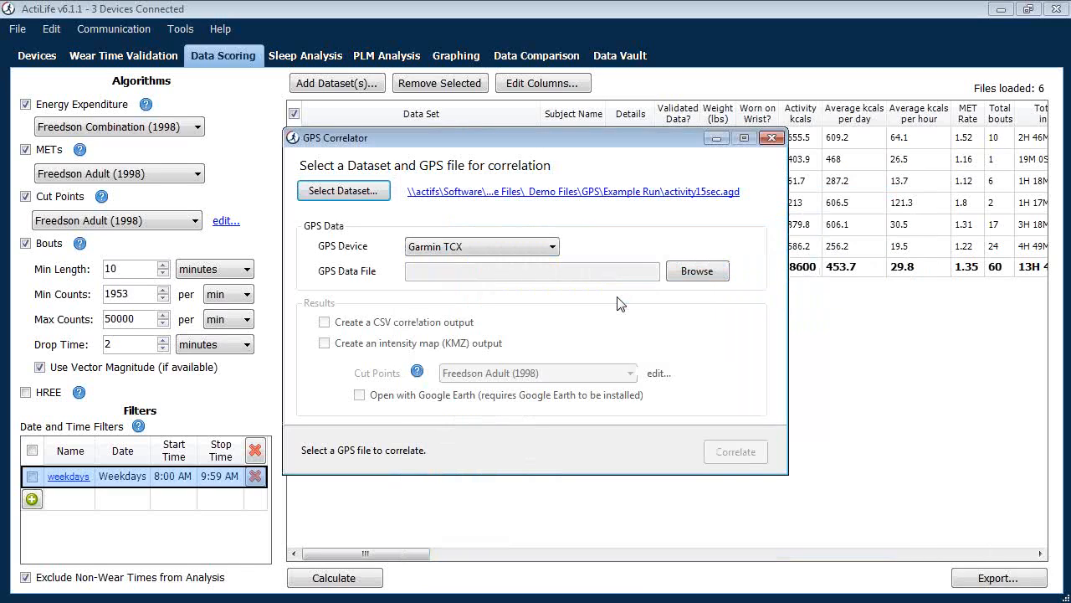
Set the GPS device to QStarz CSV and load qstarz.csv as the GPS data file.
left_click(474, 246)
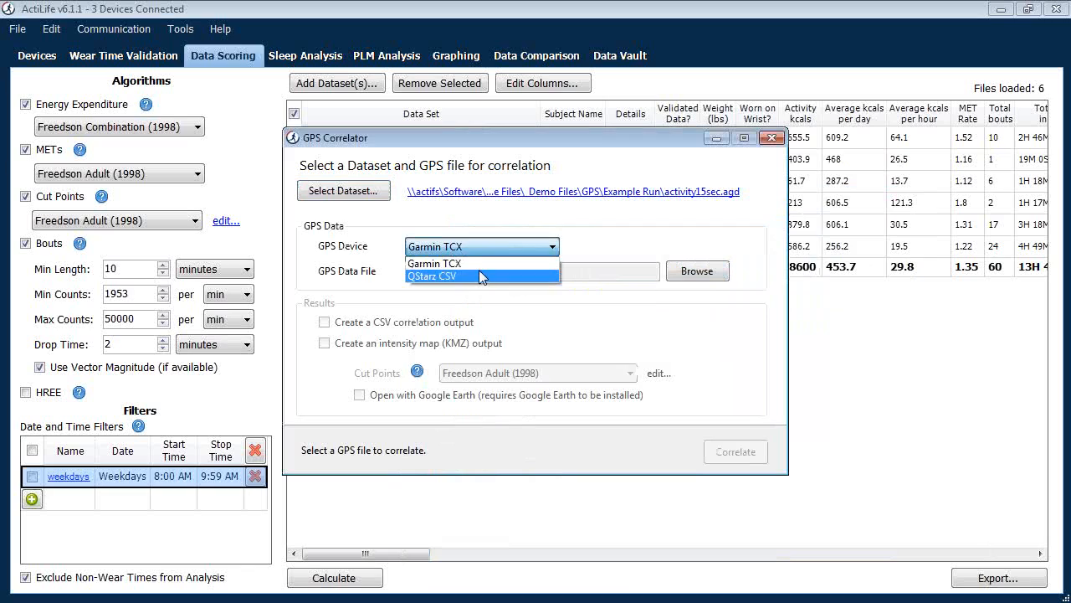
left_click(482, 275)
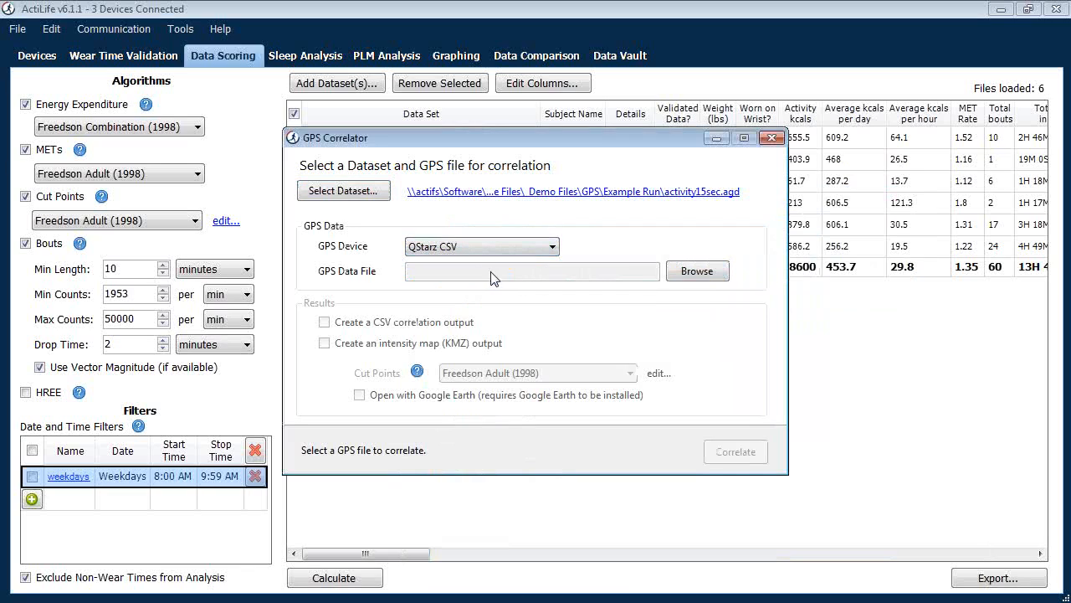
left_click(685, 271)
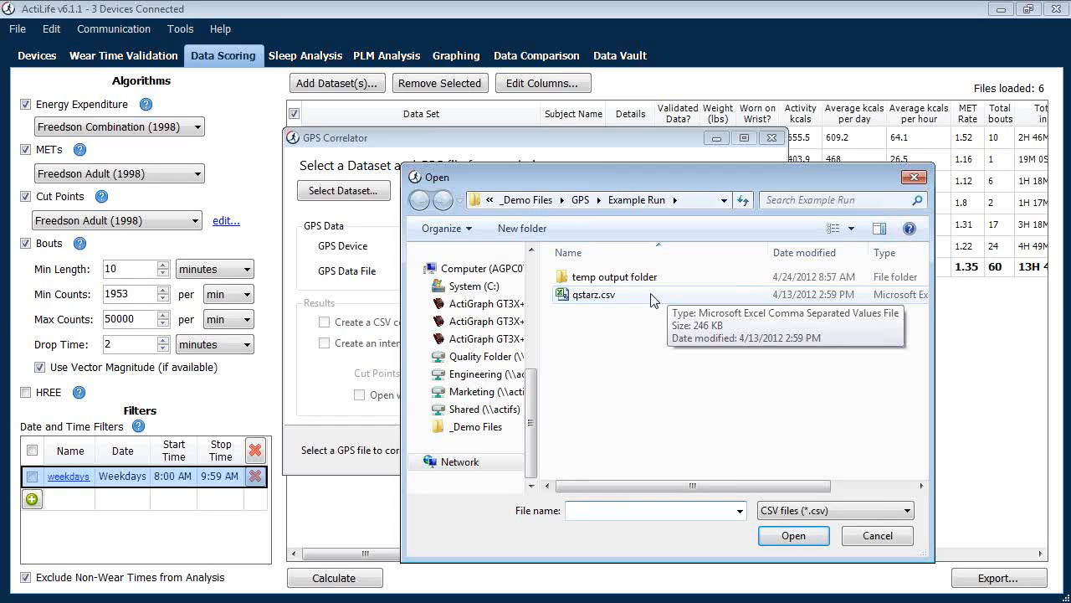
double_click(593, 294)
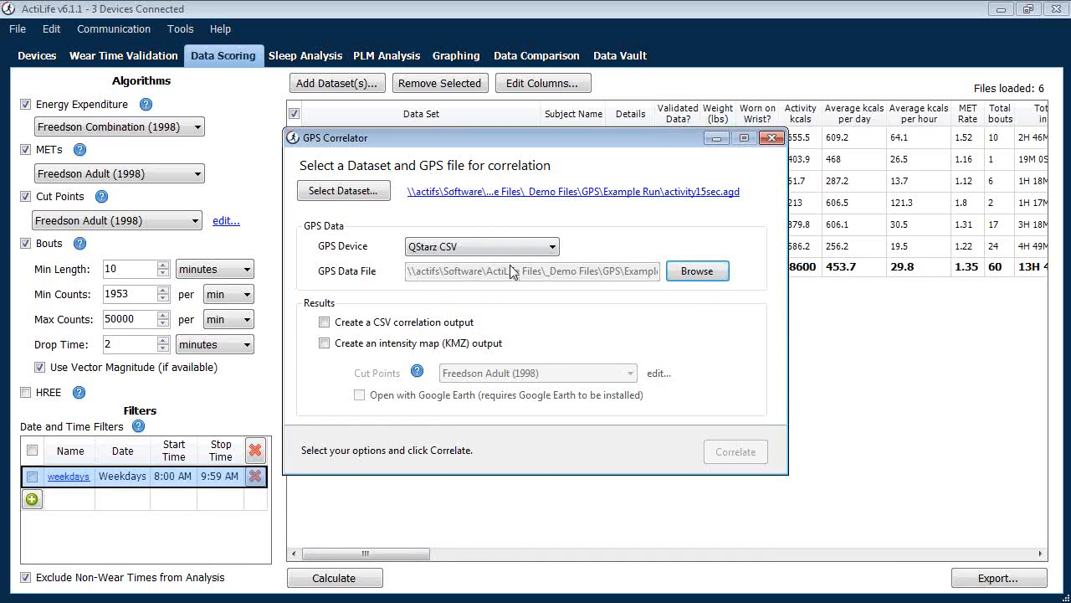
Enable the CSV correlation and KMZ intensity map outputs, keep the Freedson Adult (1998) cut points, and turn on opening with Google Earth.
left_click(430, 327)
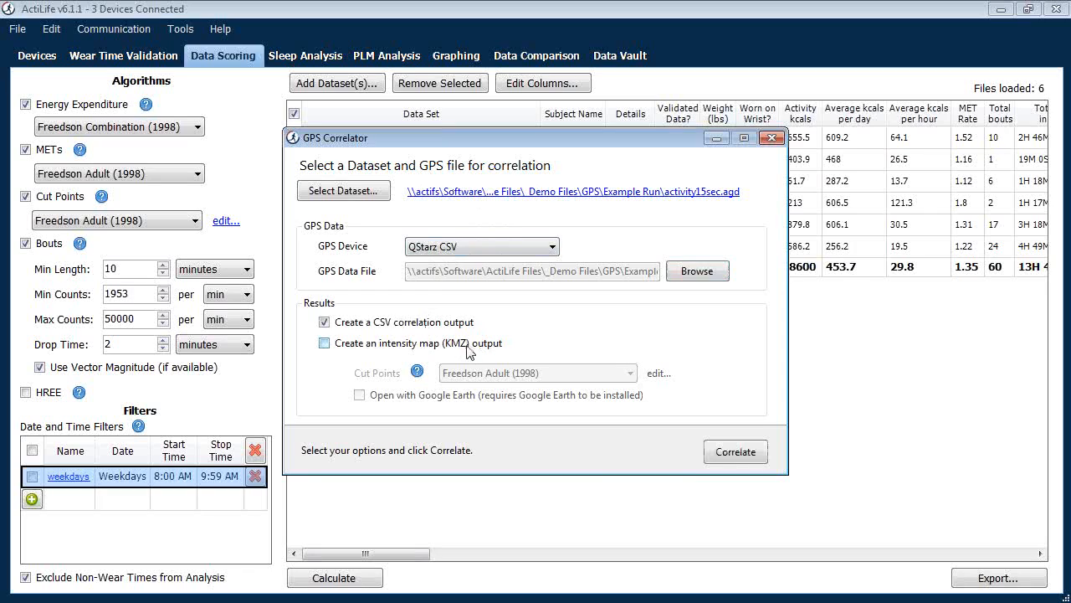
left_click(465, 347)
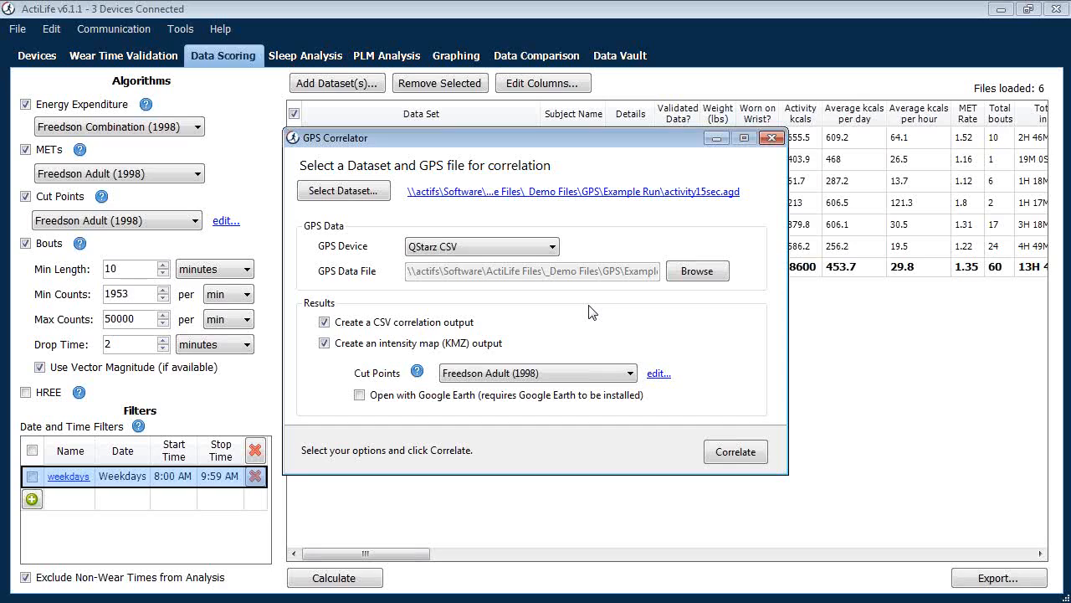
left_click(527, 376)
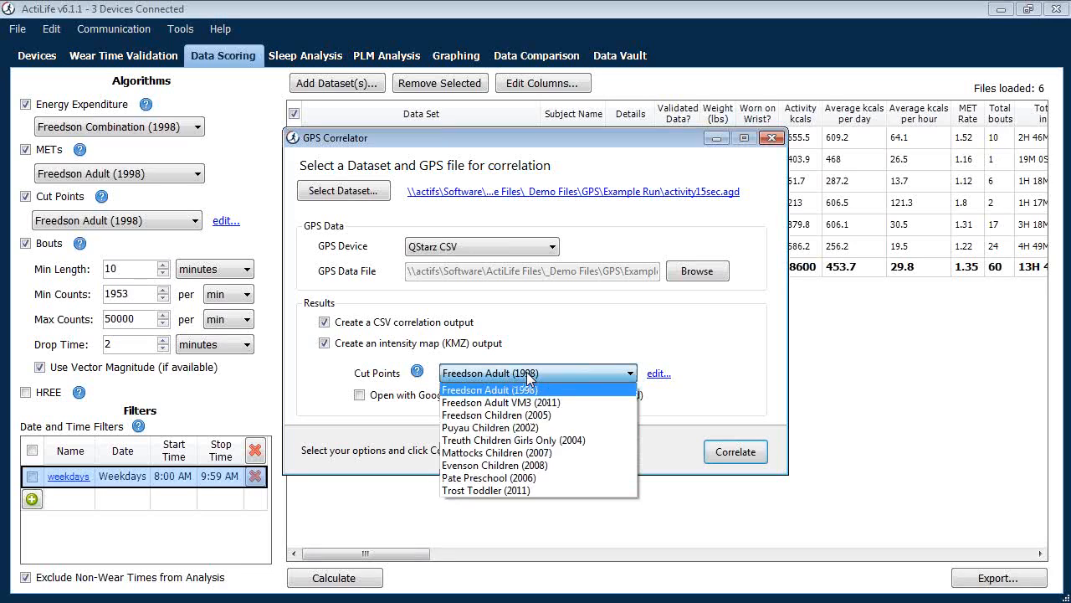
left_click(527, 374)
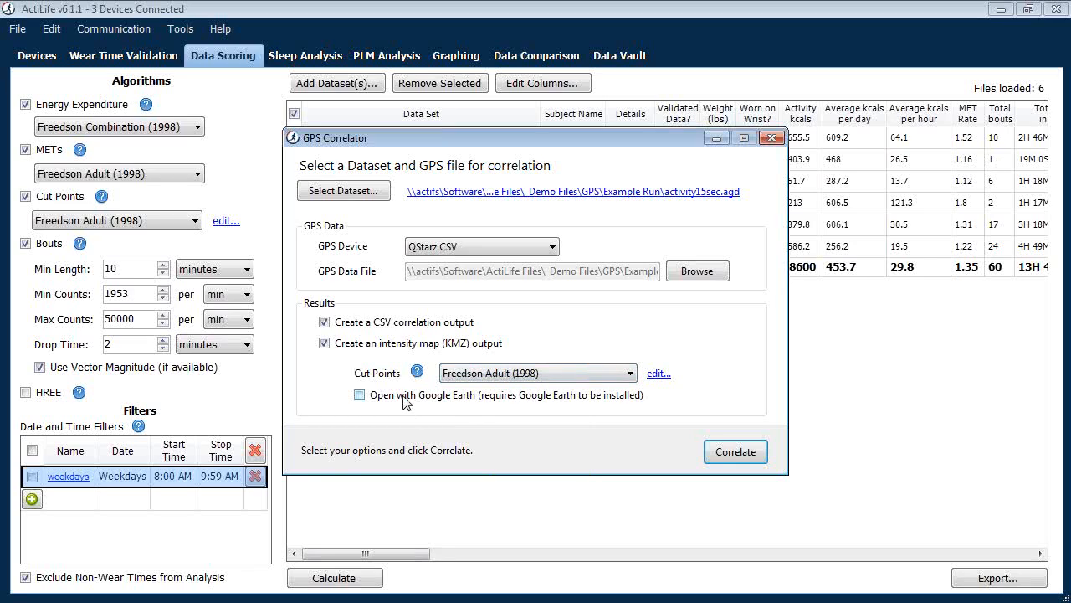
Correlate the activity and GPS data, save the output over demo.csv in temp output folder, and inspect the route in Google Earth.
left_click(724, 458)
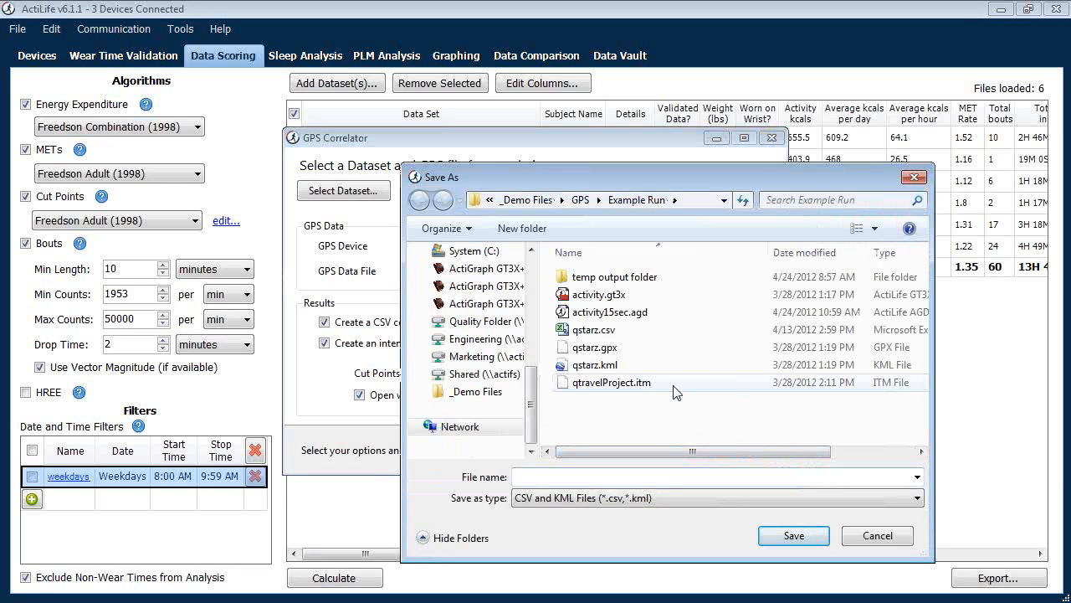
double_click(649, 278)
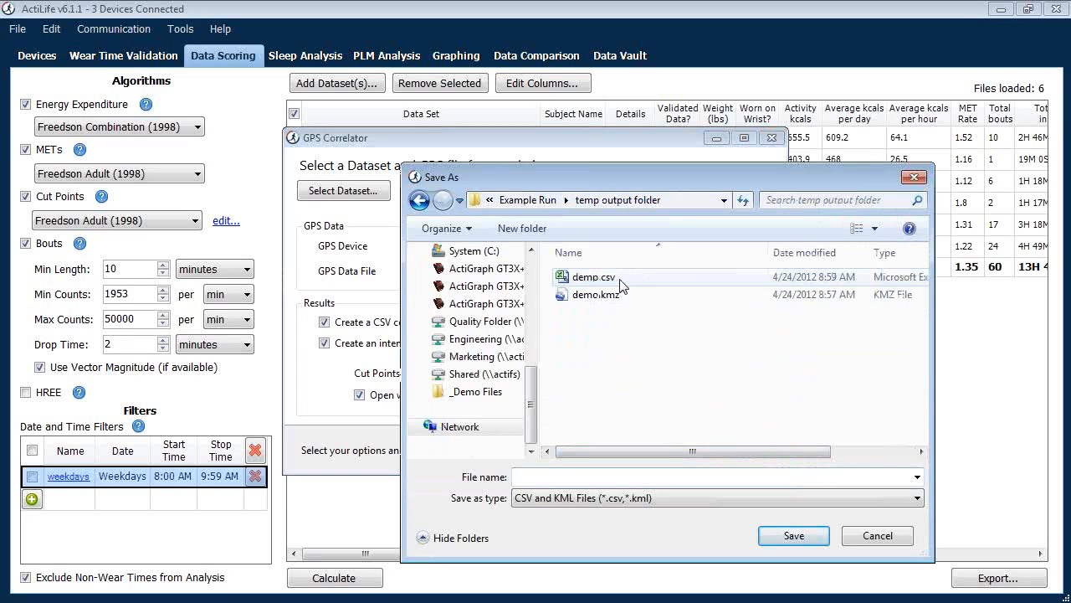
double_click(620, 279)
left_click(587, 313)
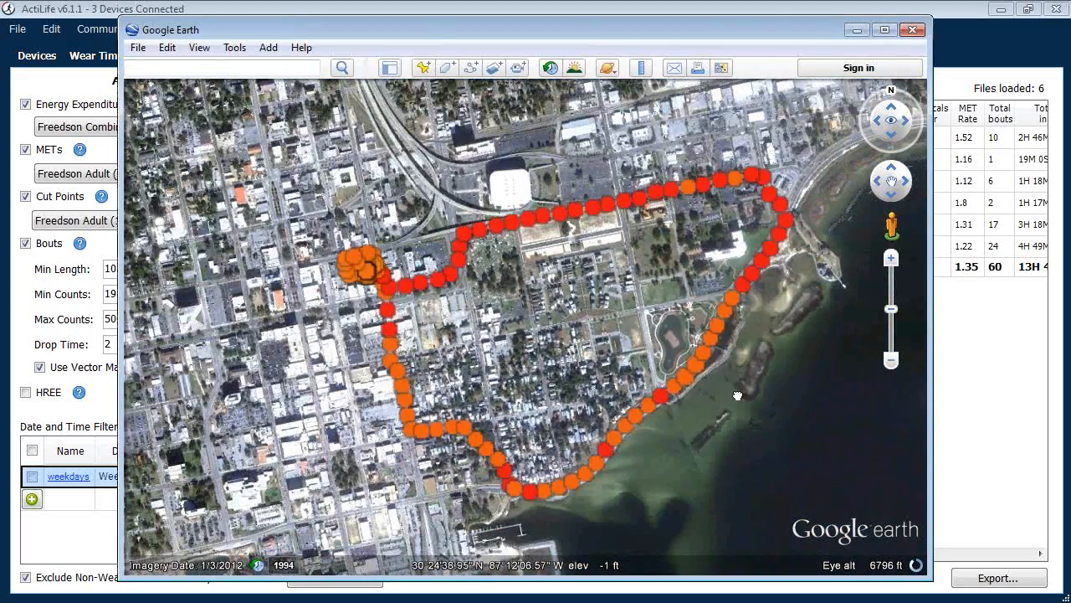
left_click_drag(737, 395, 711, 385)
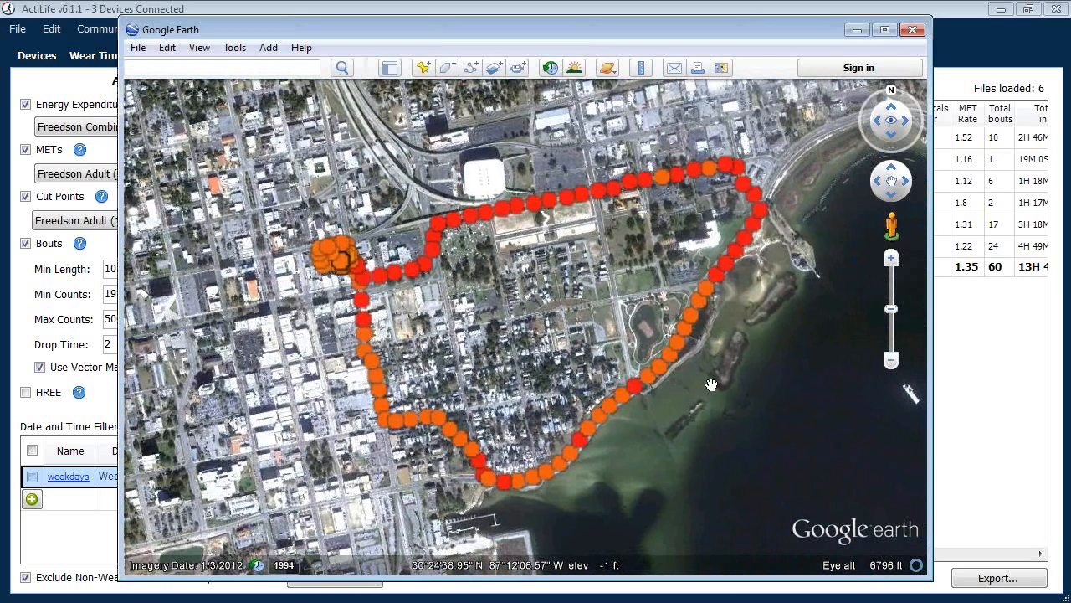
Inspect the correlated GPS route in Google Earth, checking one red track point's details and the marker cluster at the start area.
left_click_drag(745, 394, 710, 396)
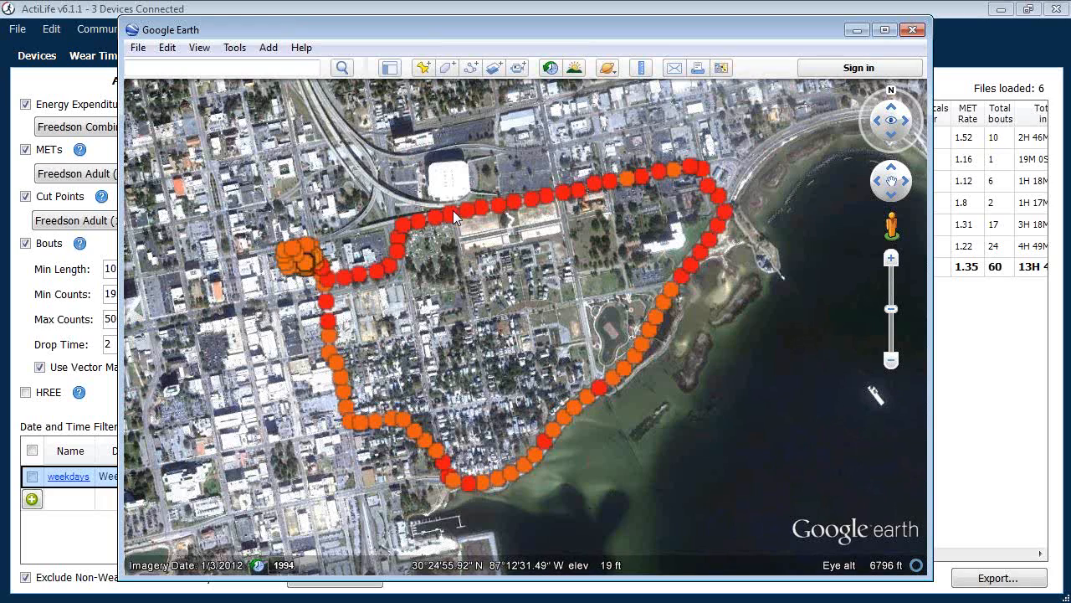
left_click(454, 212)
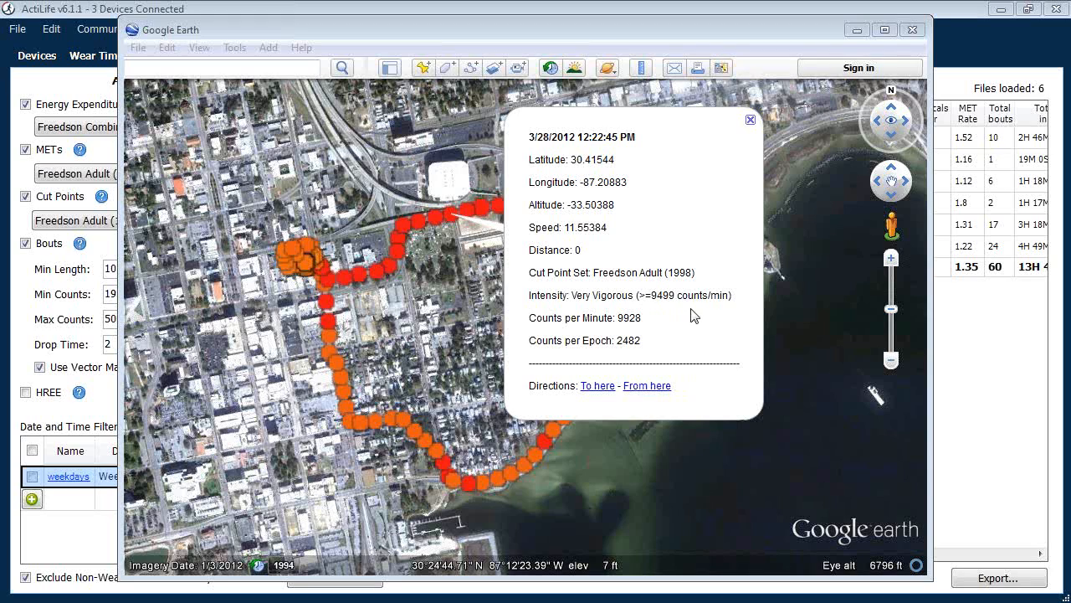
left_click(750, 119)
double_click(304, 256)
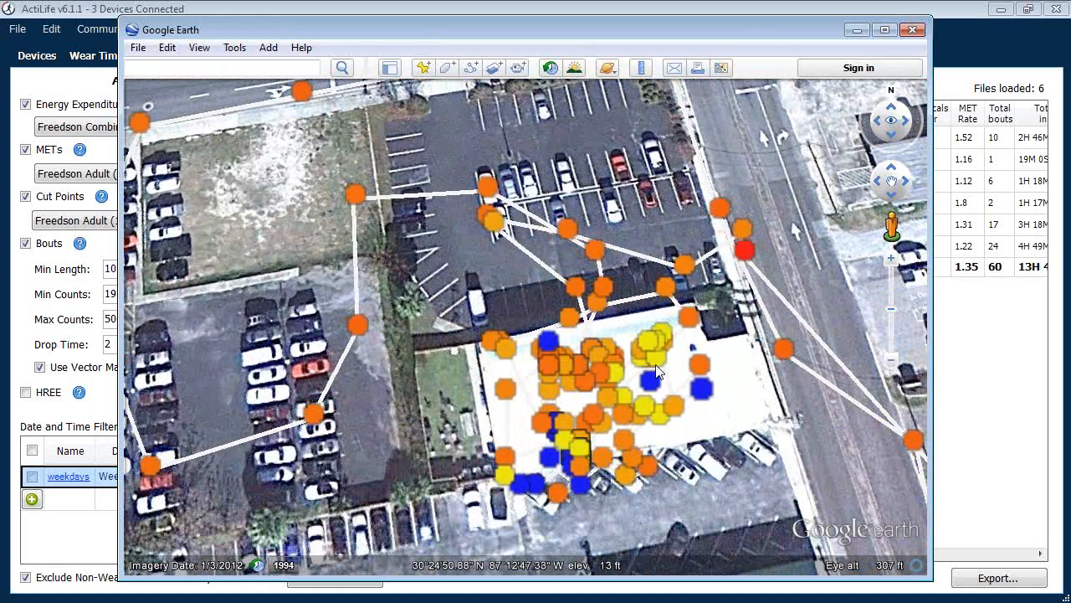
scroll(565, 195, "down", 4)
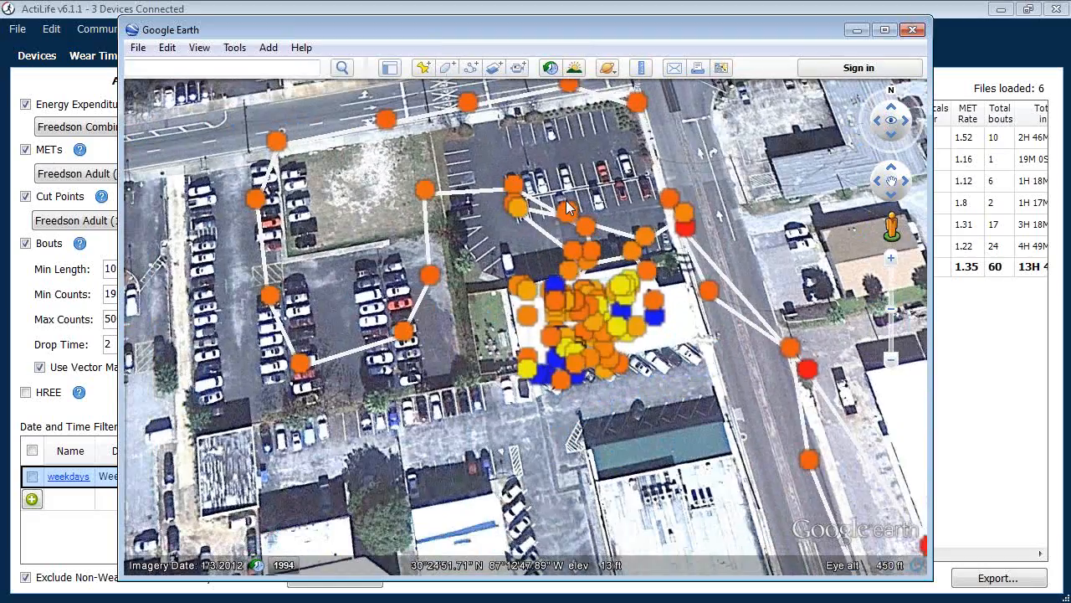
scroll(656, 306, "down", 3)
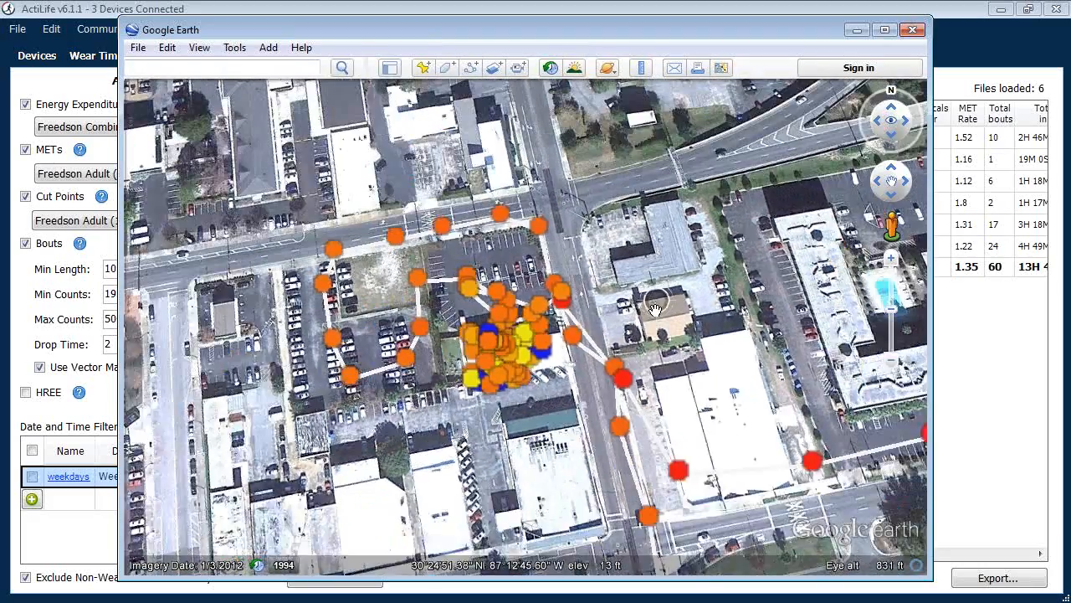
left_click_drag(882, 422, 653, 271)
scroll(652, 269, "down", 2)
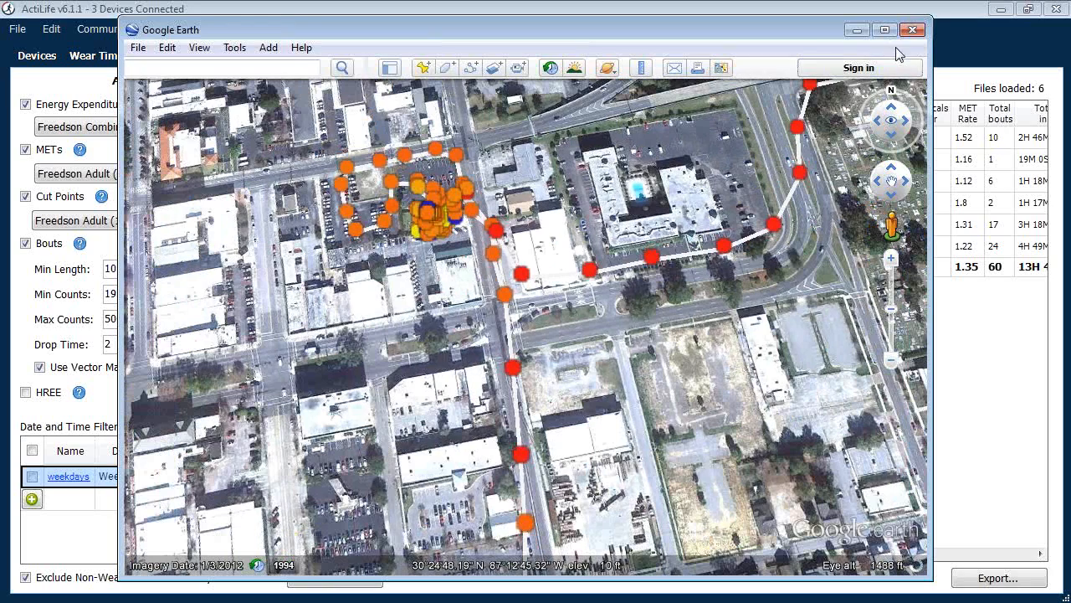
Close Google Earth, discarding the temporary places, and exit the GPS Correlator without opening the output directory.
left_click(912, 29)
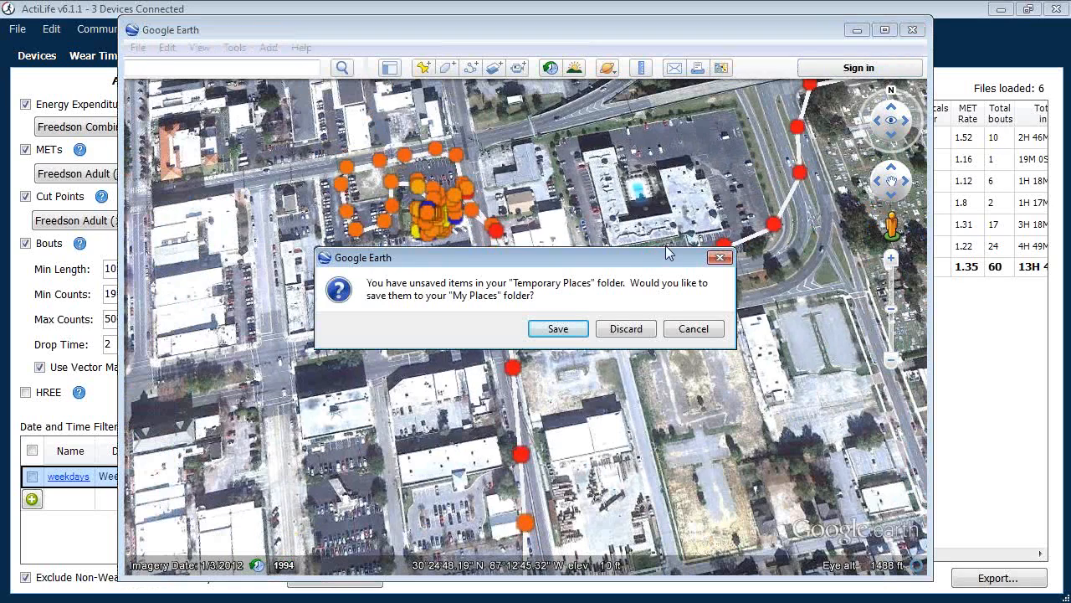
left_click(623, 328)
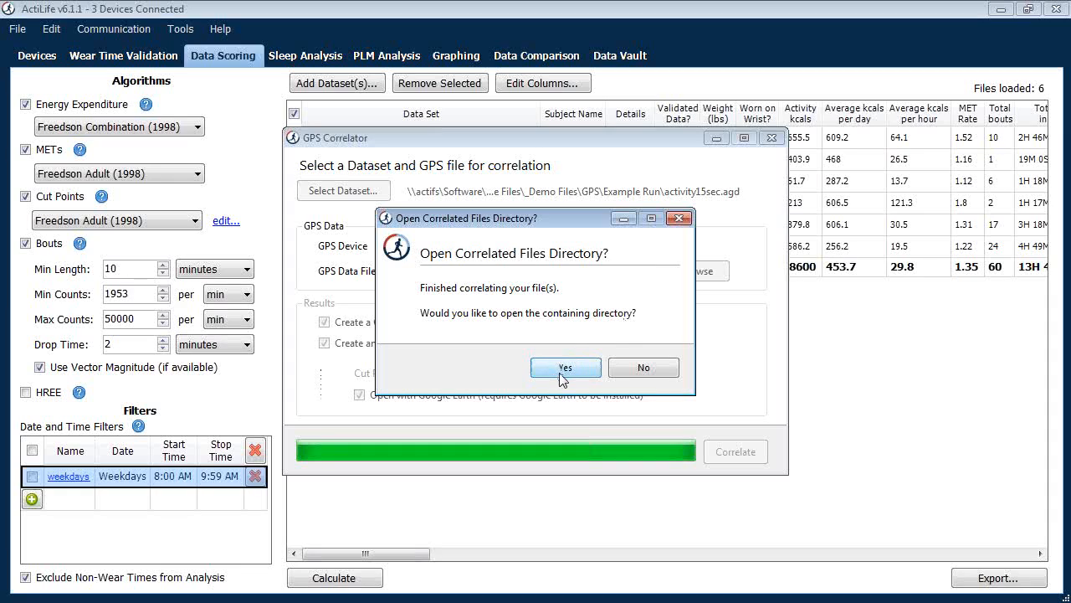
left_click(680, 218)
left_click(772, 138)
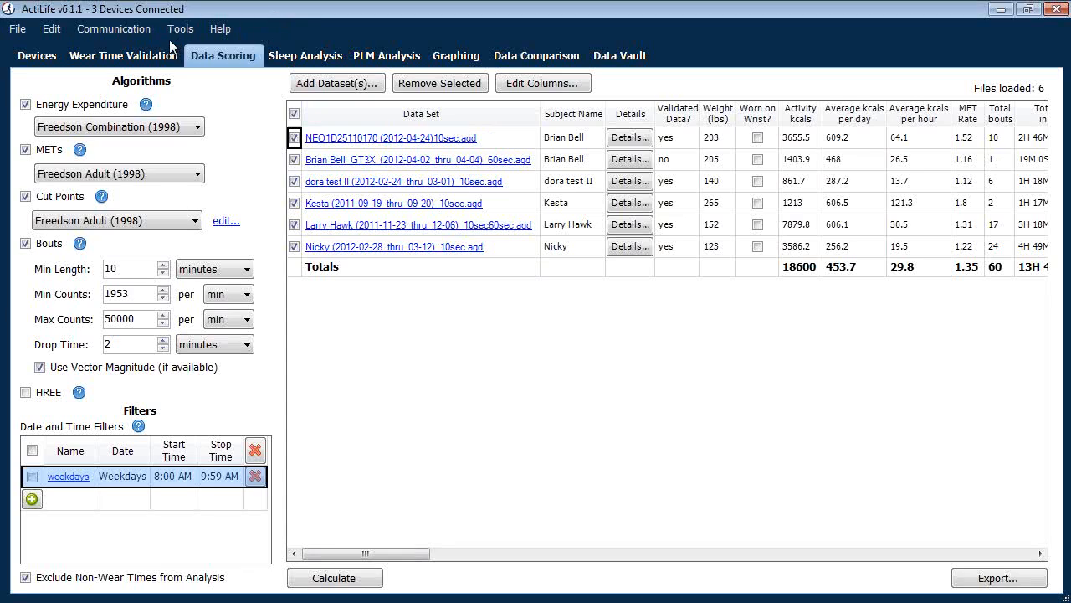
left_click(52, 29)
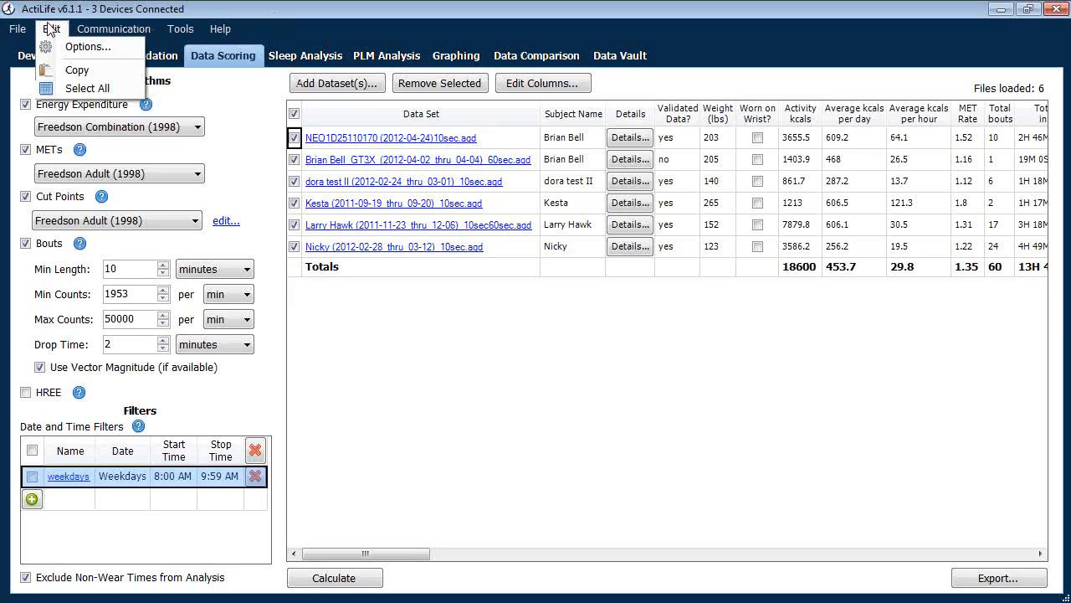
mouse_move(134, 36)
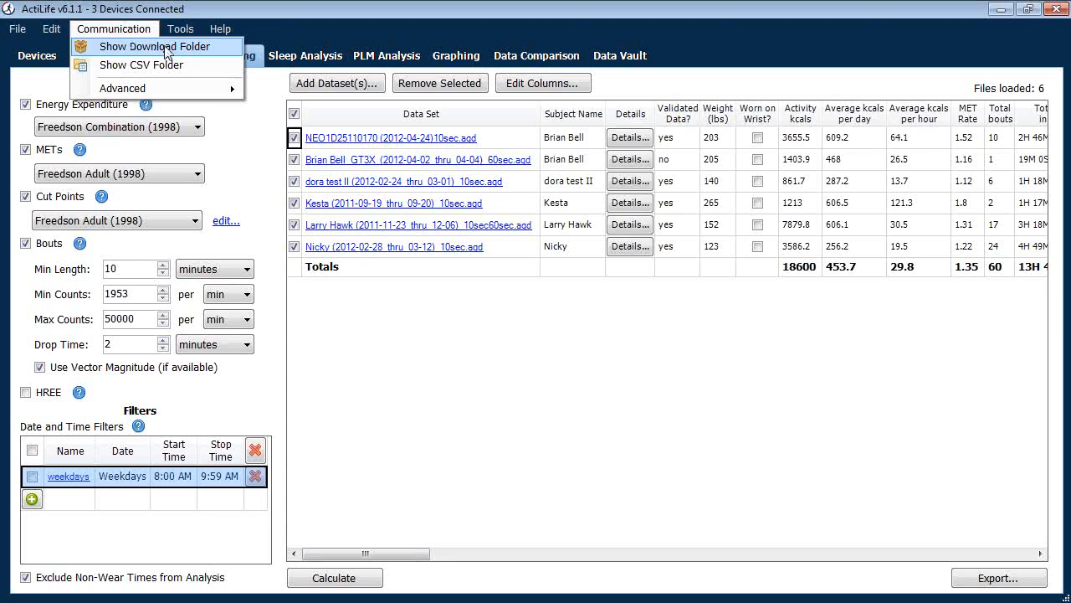
left_click(166, 51)
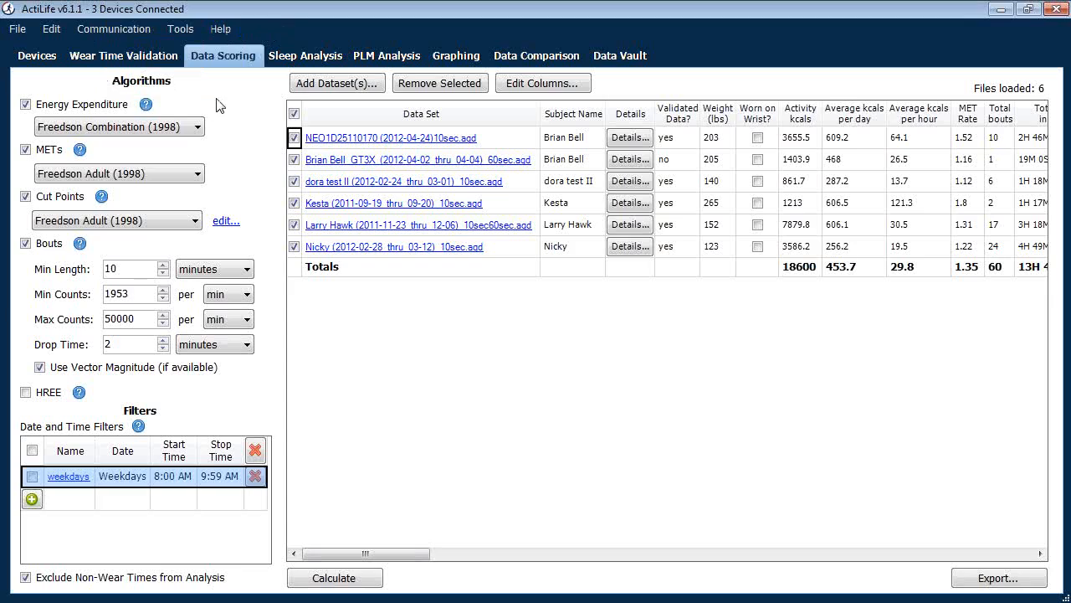
Open the Merge AGD tool and load overlap_left.agd as Dataset #1 and overlap_right.agd as Dataset #2 from _Demo Files, AGD Merge.
left_click(181, 29)
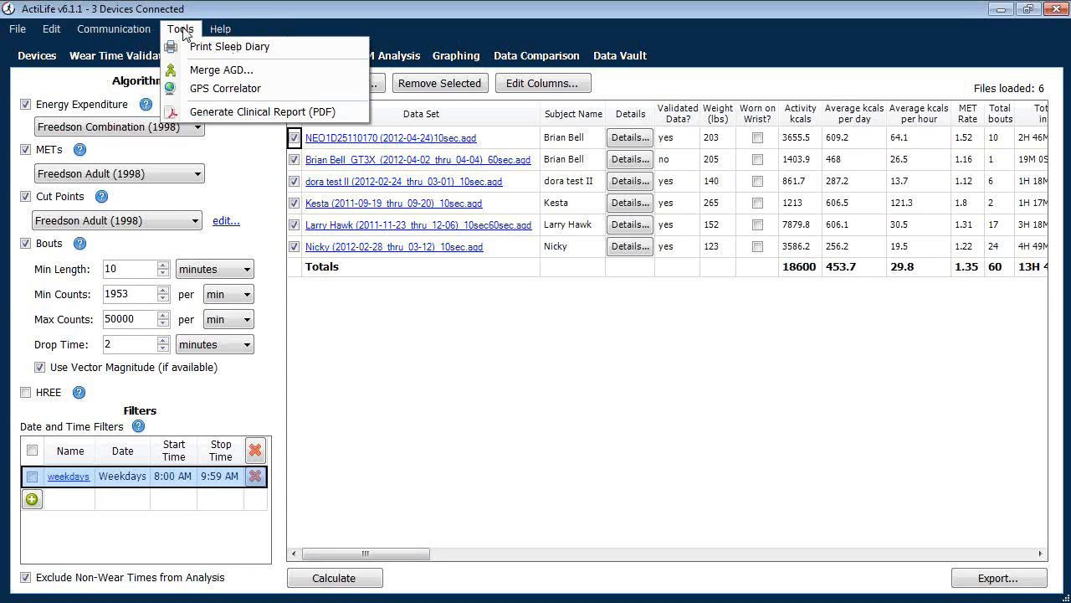
left_click(220, 75)
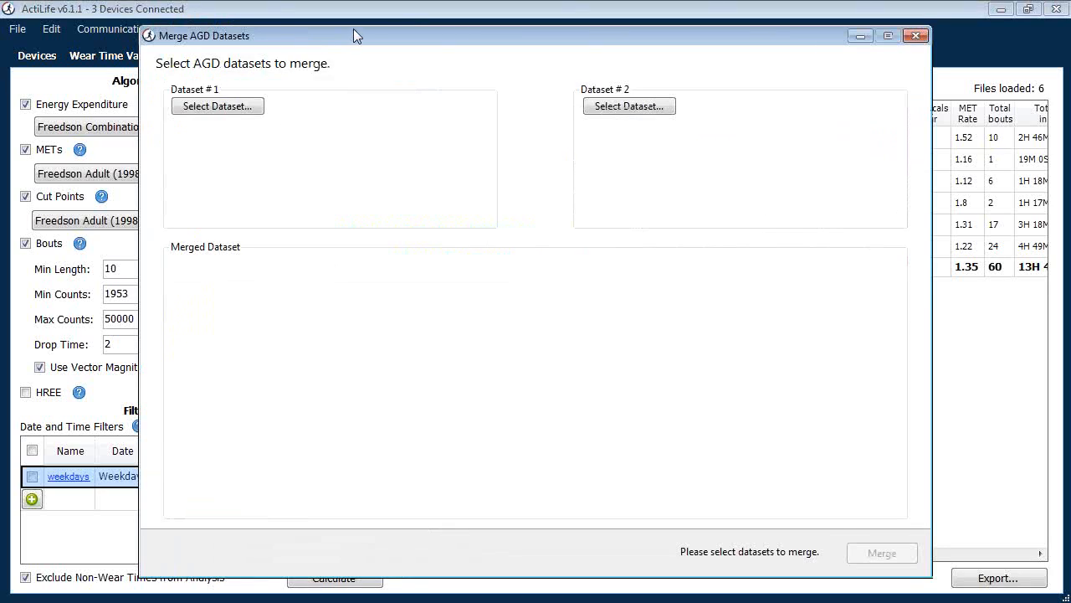
left_click_drag(367, 34, 367, 28)
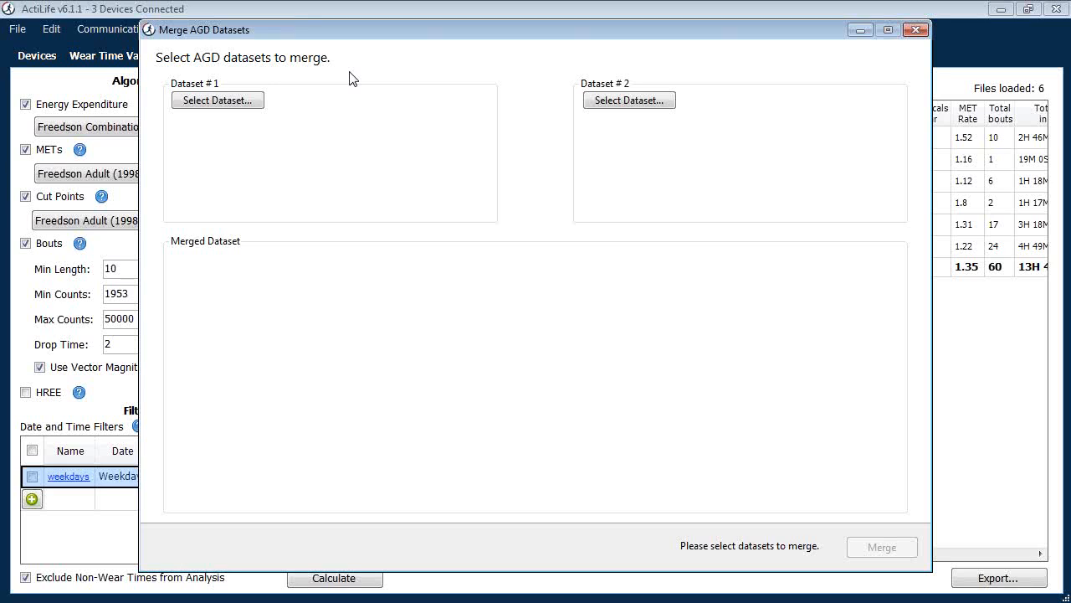
left_click(252, 101)
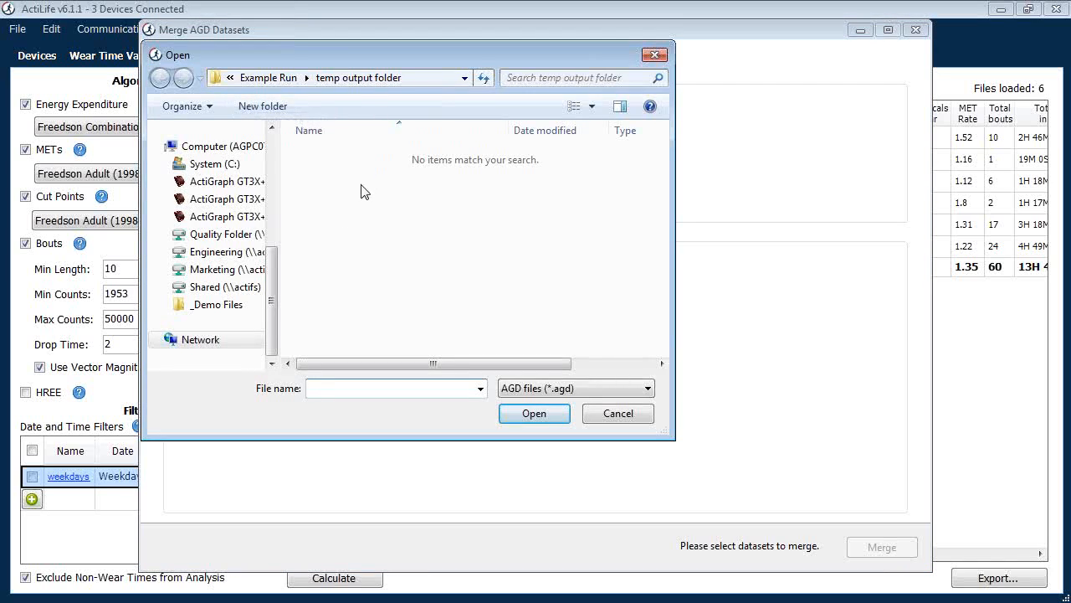
left_click(262, 78)
left_click(277, 78)
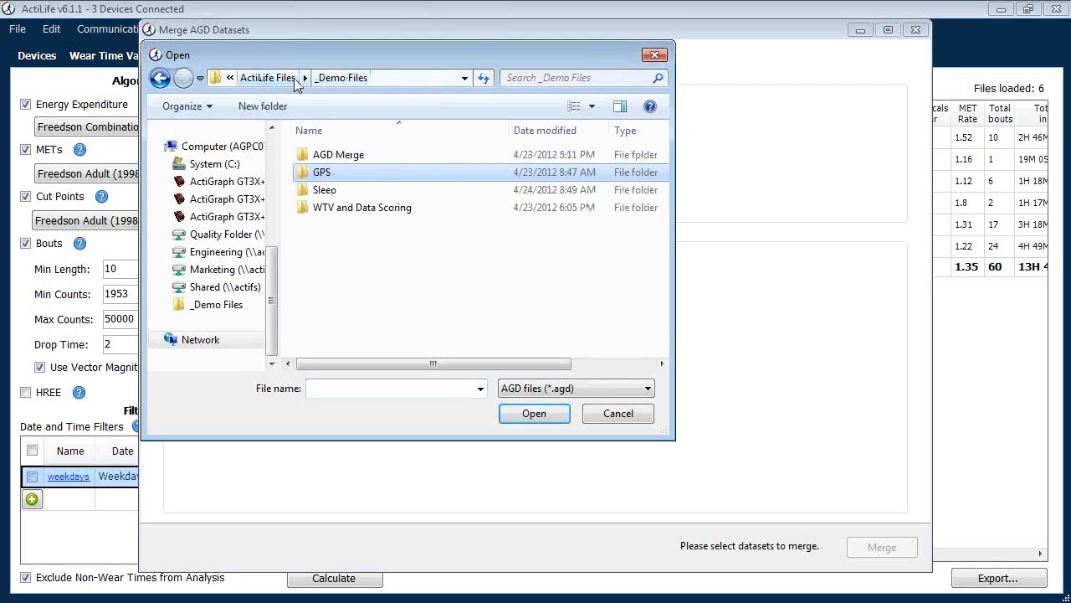
double_click(349, 159)
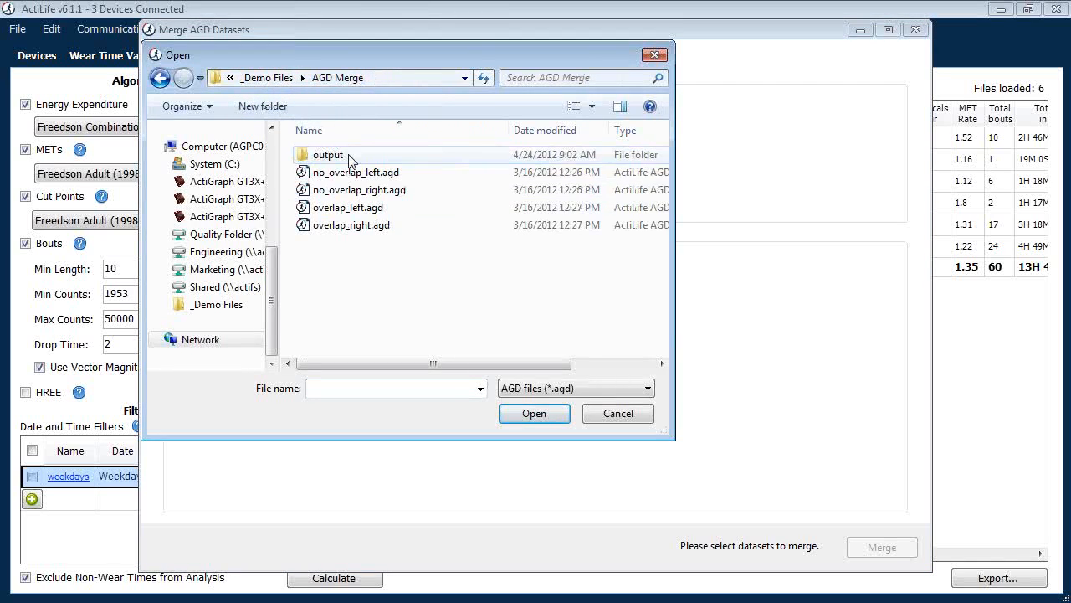
double_click(361, 206)
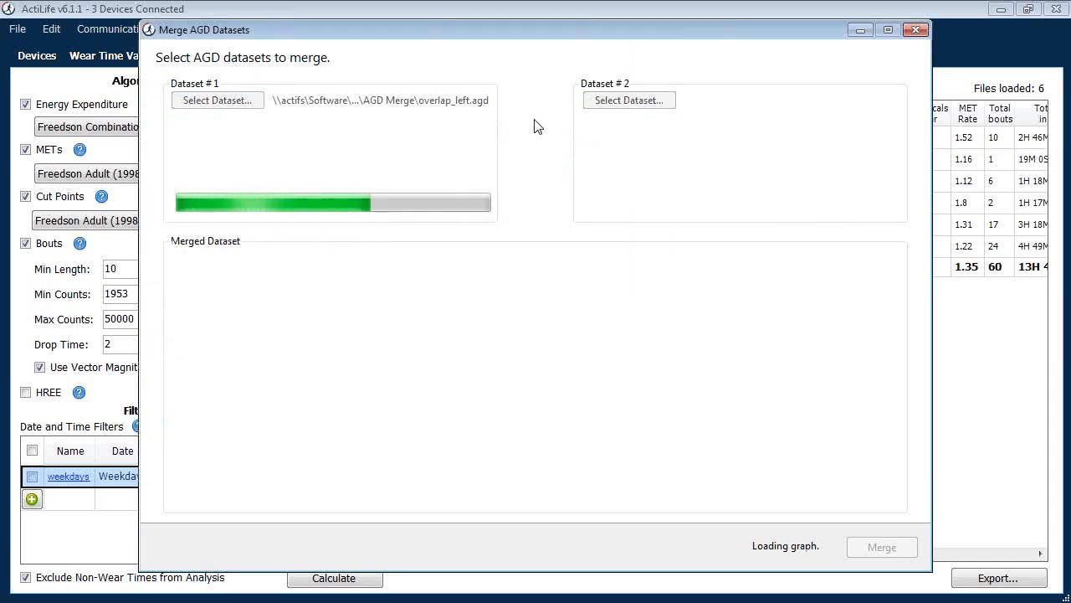
left_click(632, 104)
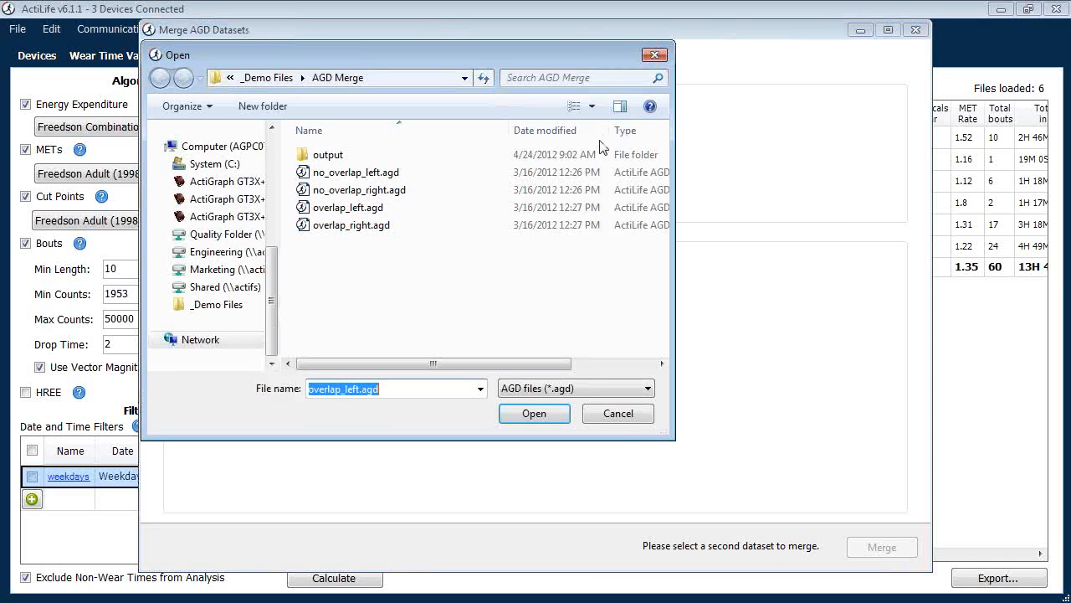
double_click(385, 227)
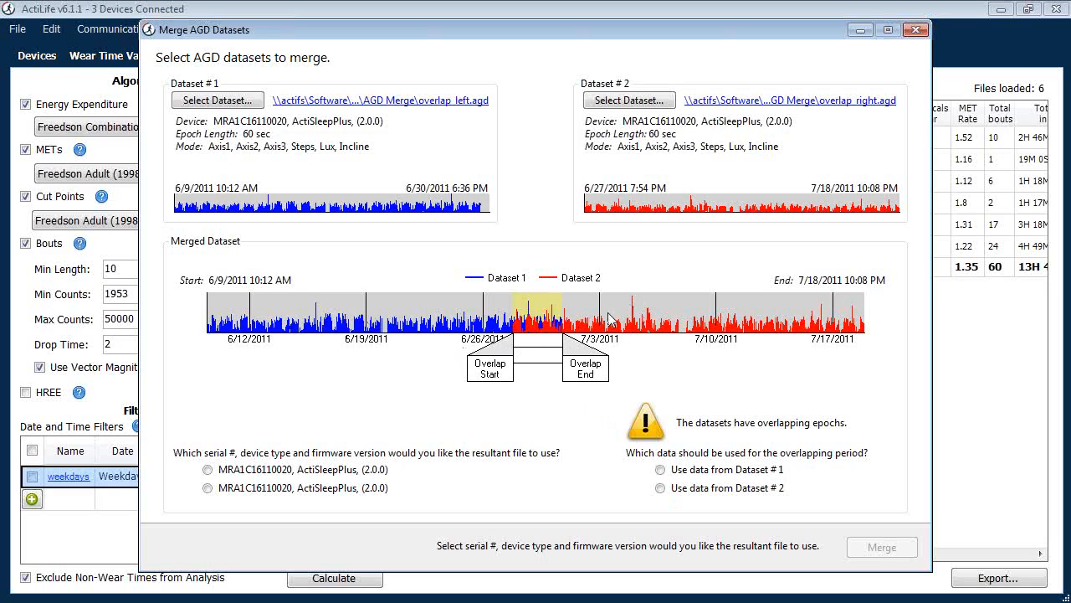
Merge the files using Dataset #2 for the overlap and the first device's details, overwriting merged output.agd in the output folder, and close the tool.
left_click(711, 489)
left_click(270, 470)
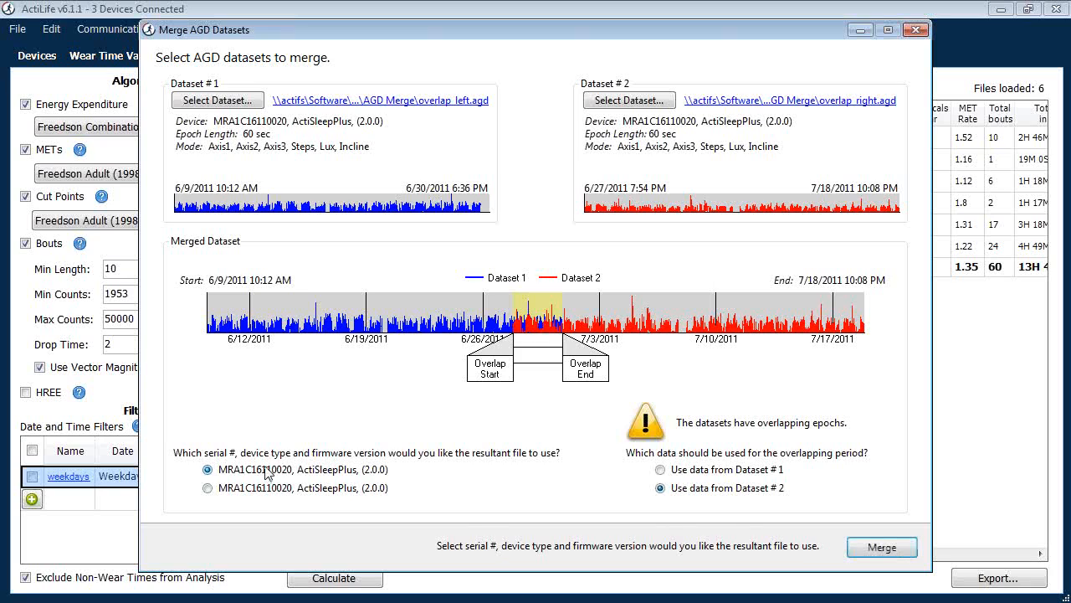
left_click(881, 549)
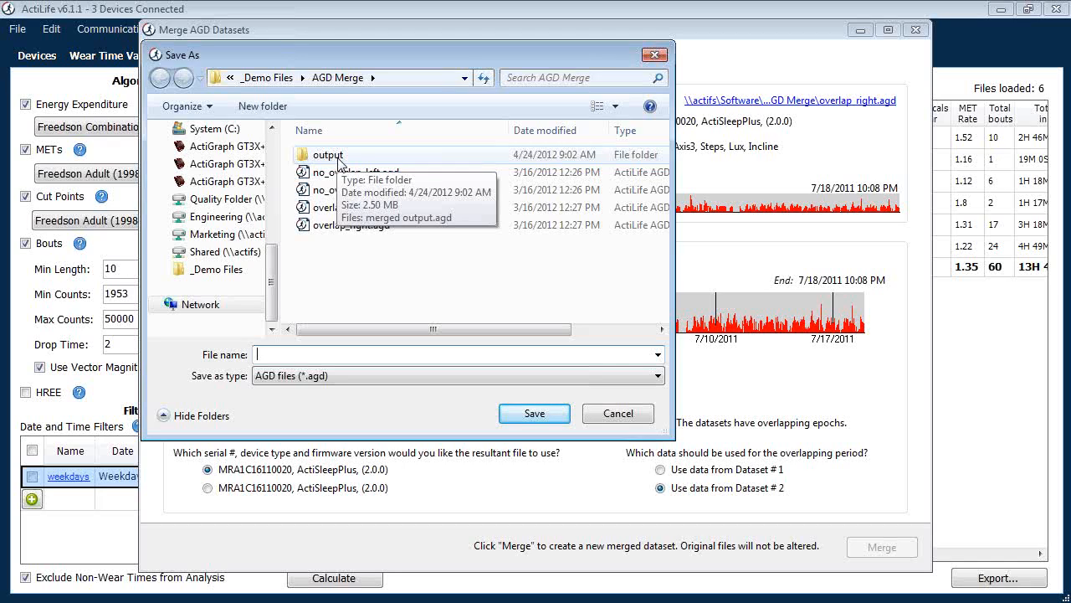
double_click(328, 155)
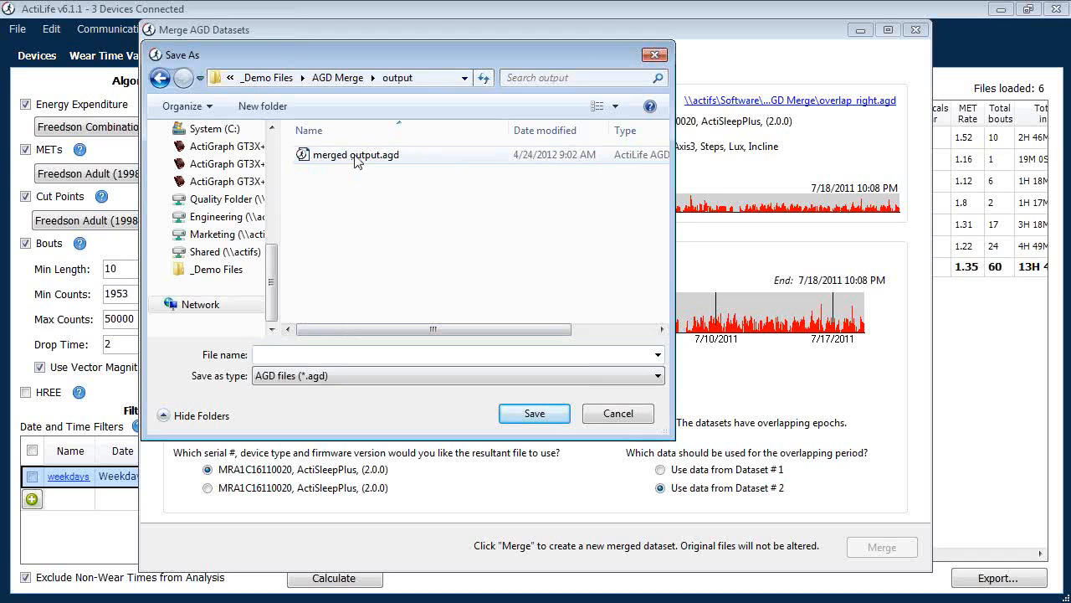
double_click(354, 156)
left_click(587, 316)
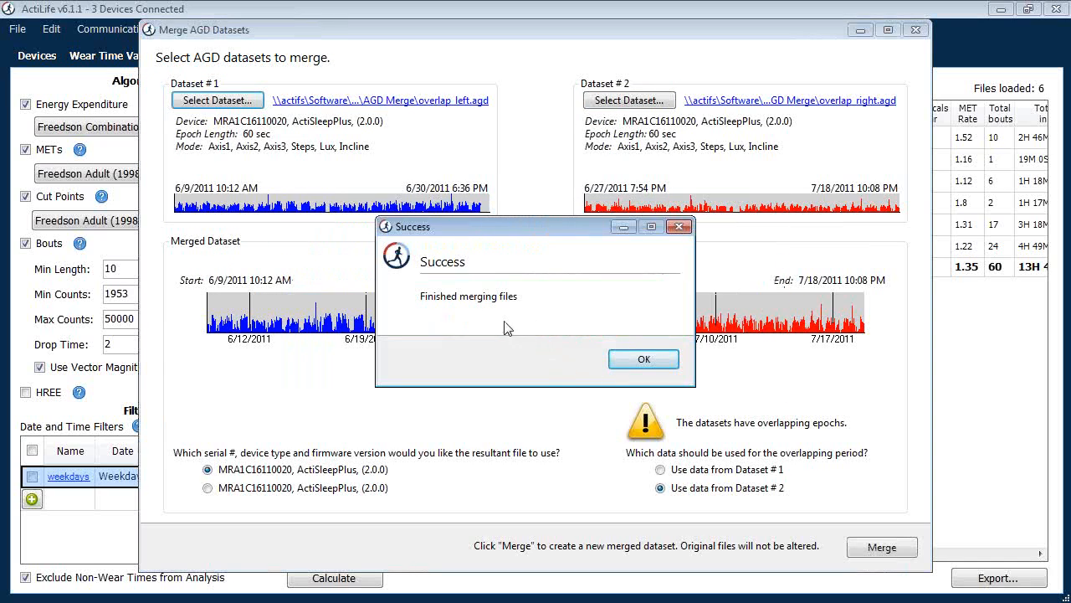
left_click(643, 360)
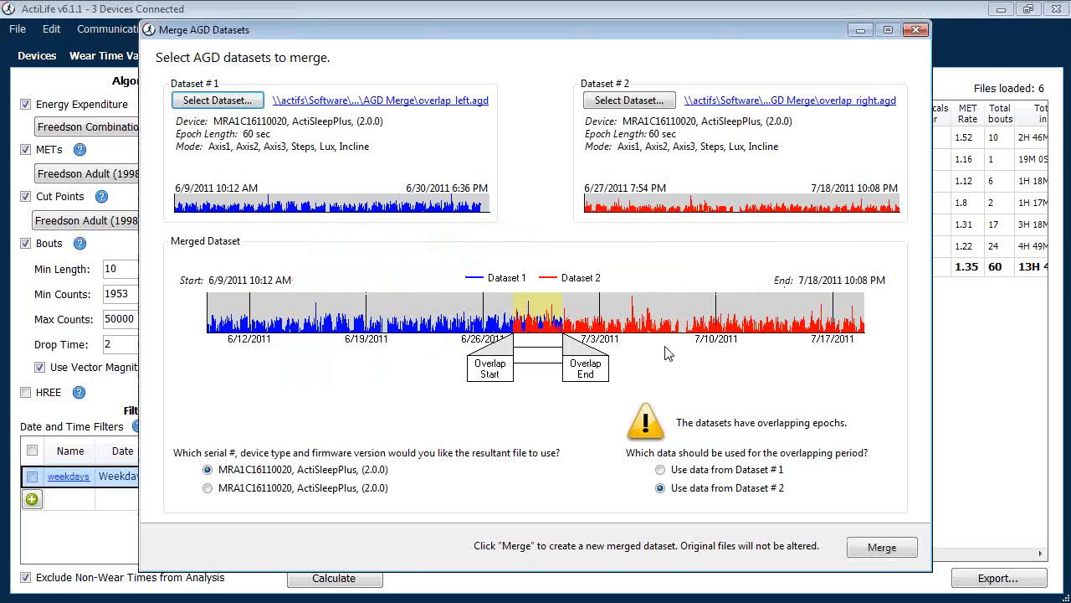
left_click(915, 35)
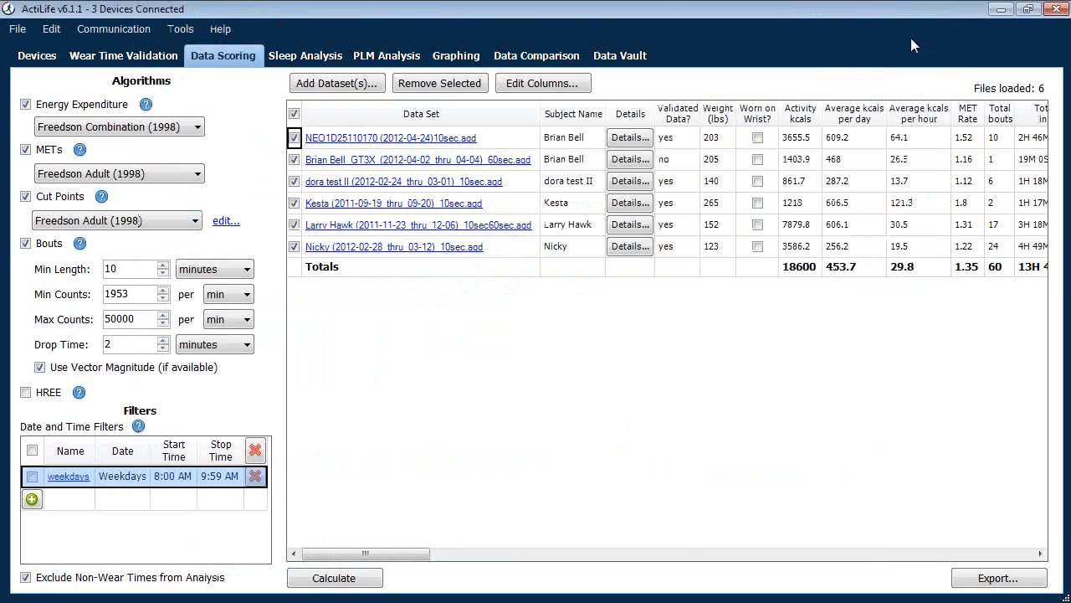
left_click(181, 31)
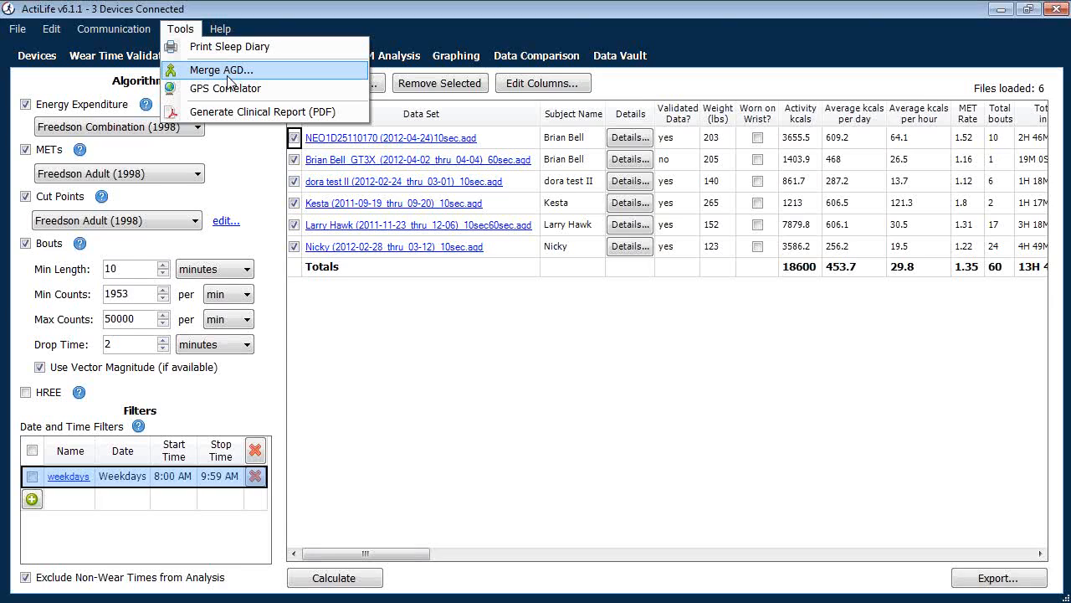
left_click(288, 21)
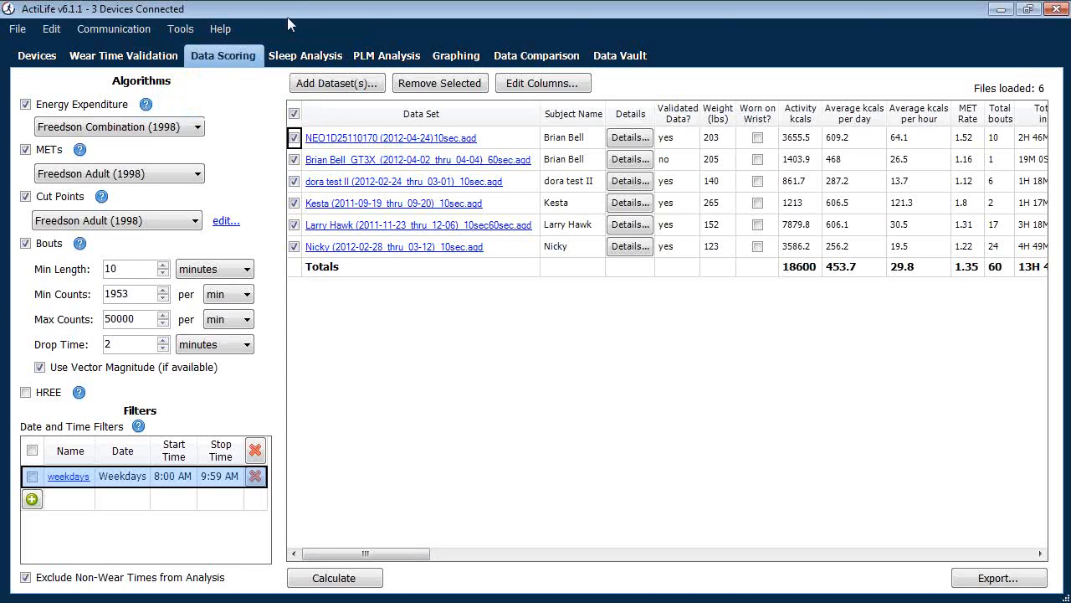
Load the 4-day, 60-second sleep dataset from _Demo Files, Sleep into Sleep Analysis.
left_click(315, 57)
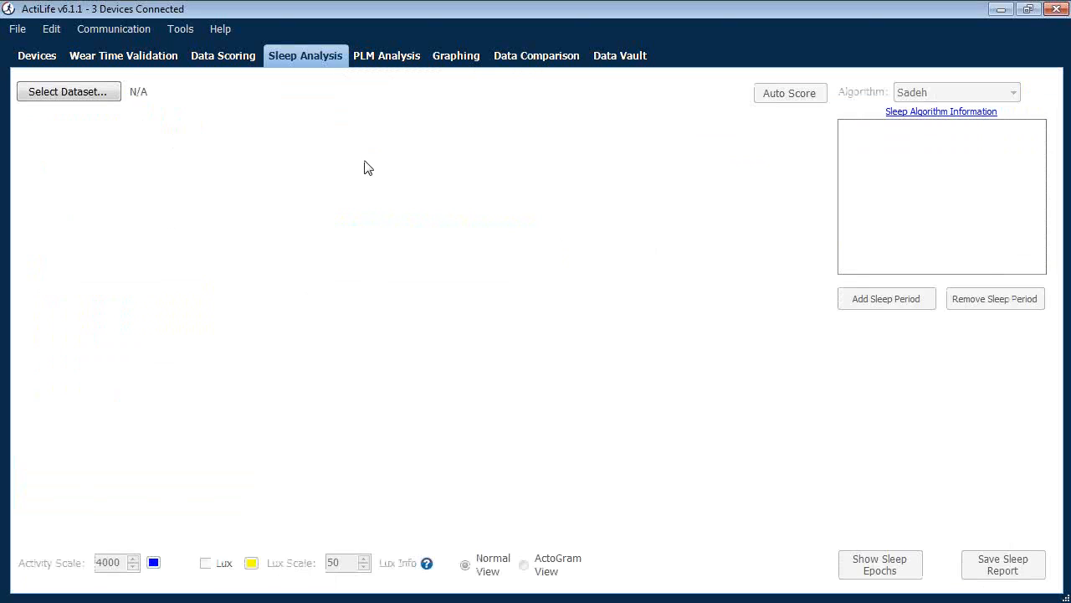
left_click(100, 91)
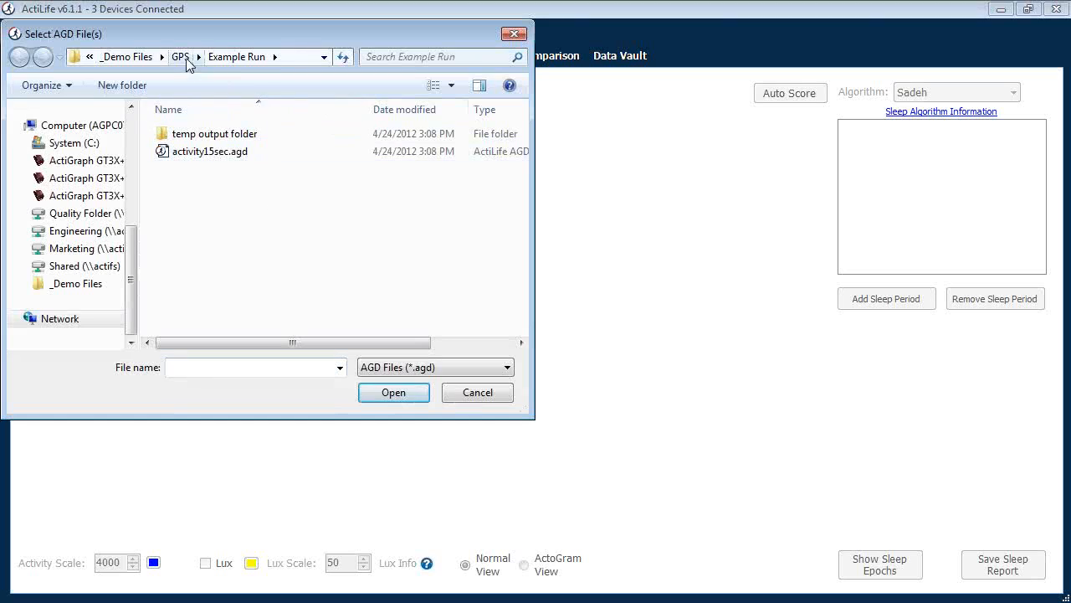
left_click(126, 56)
double_click(180, 170)
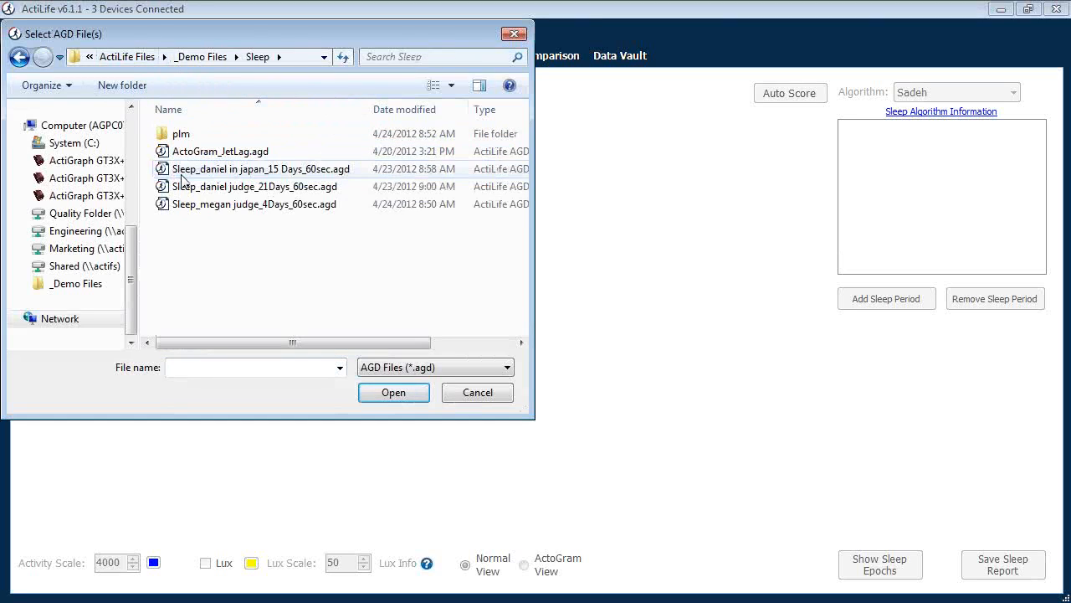
left_click(240, 209)
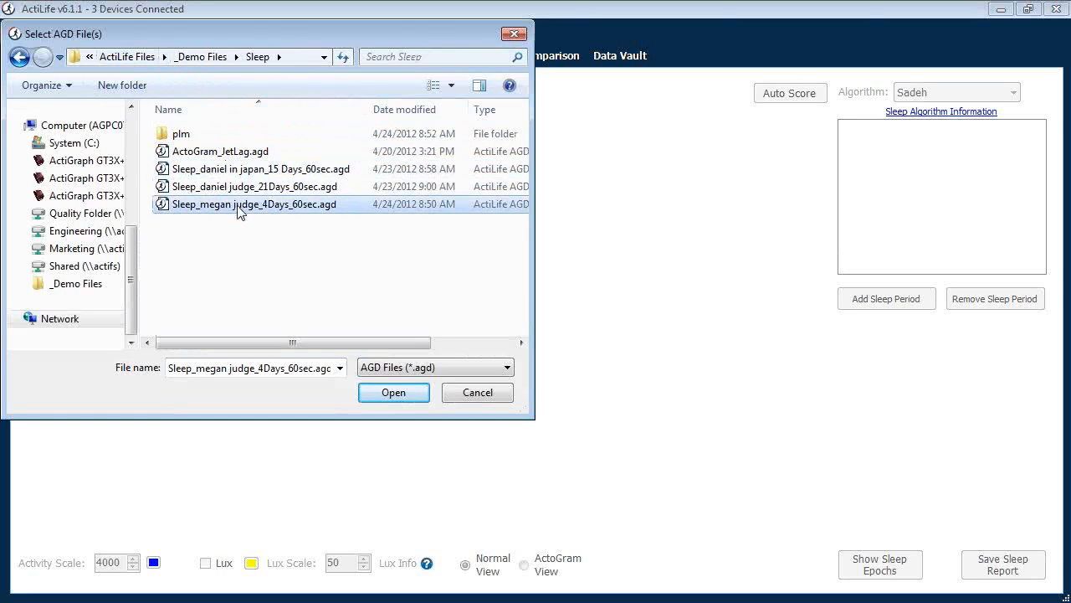
double_click(239, 205)
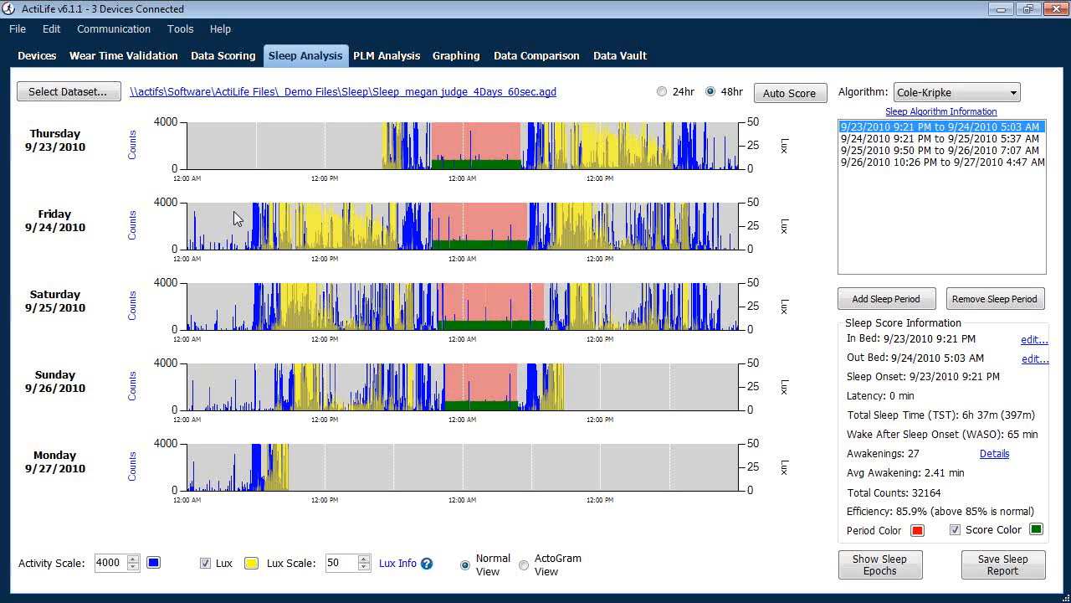
Delete all sleep periods for the loaded dataset and confirm the deletion.
right_click(332, 154)
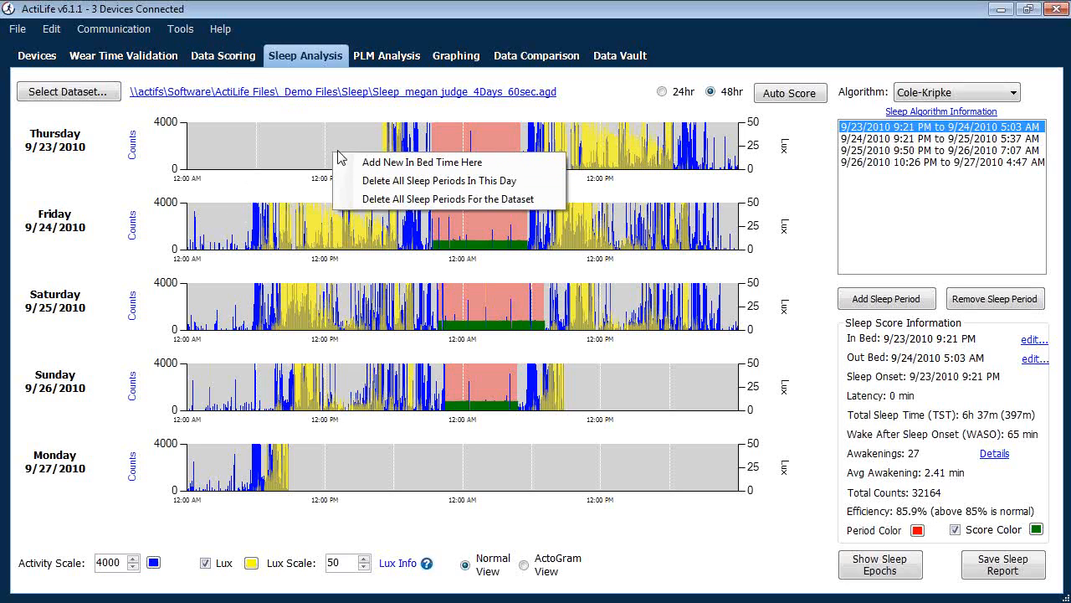
left_click(386, 199)
left_click(562, 362)
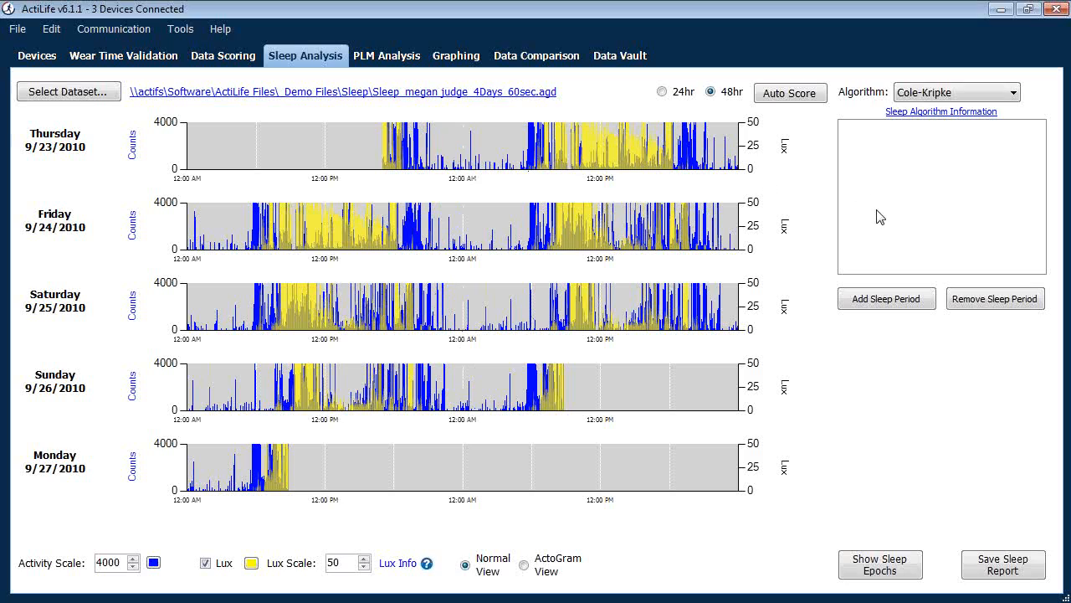
Add a sleep period from 9/23/2010 10:00 PM to 9/24/2010 6:00 AM, and remove that same period.
left_click(892, 303)
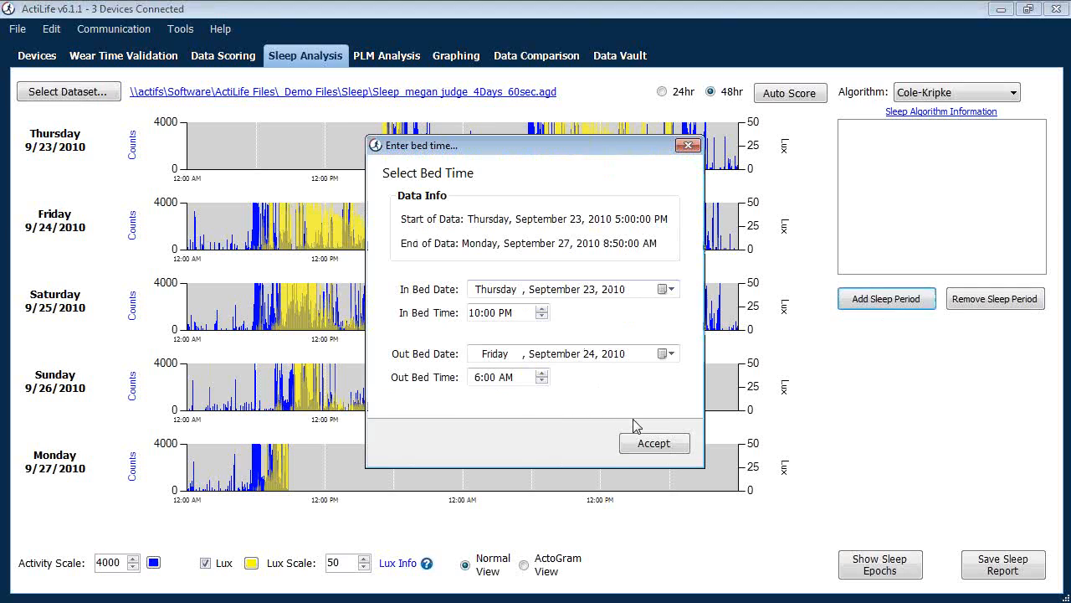
left_click(657, 448)
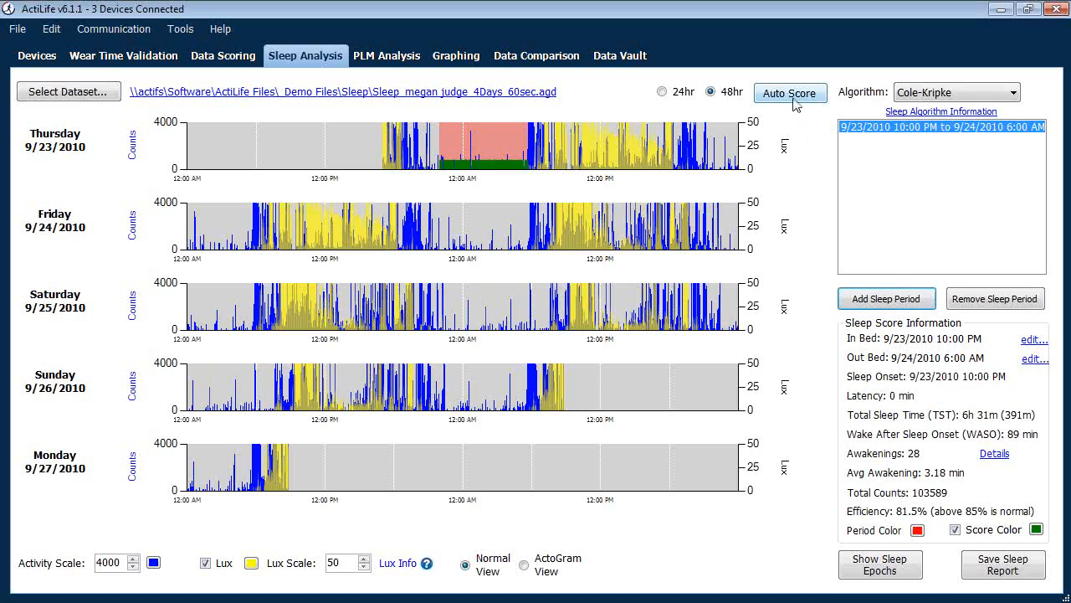
left_click(1012, 303)
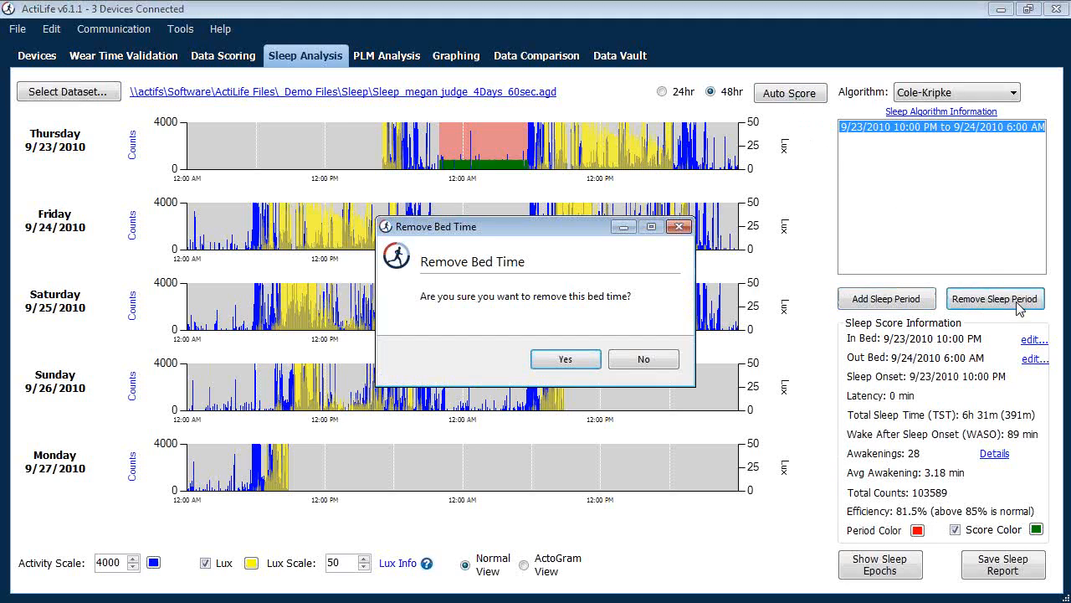
left_click(566, 360)
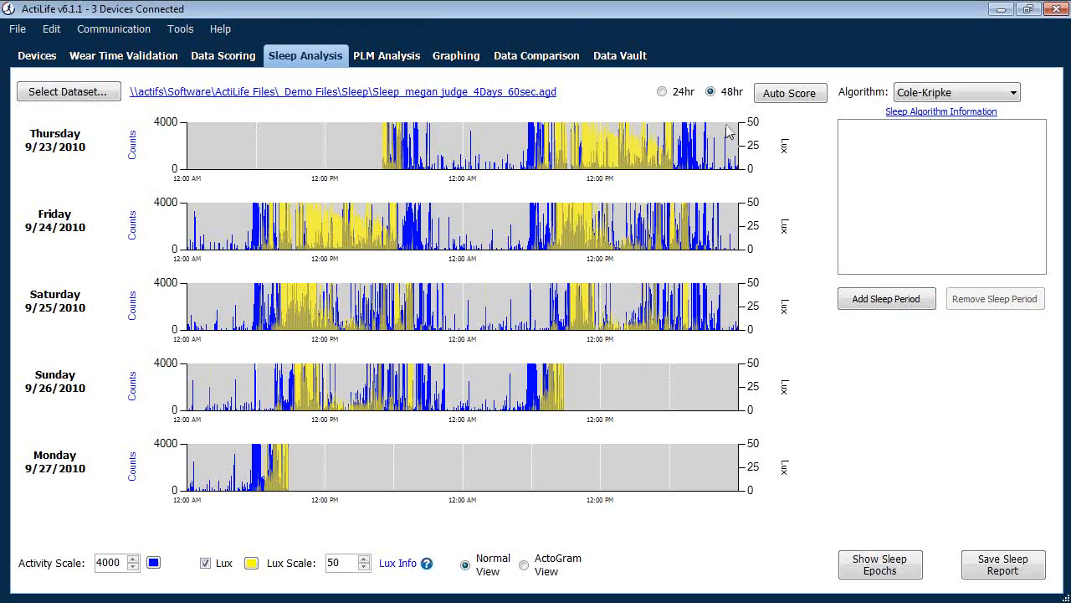
Auto-score the dataset's sleep times with the Cole-Kripke algorithm and dismiss the completion message.
left_click(791, 95)
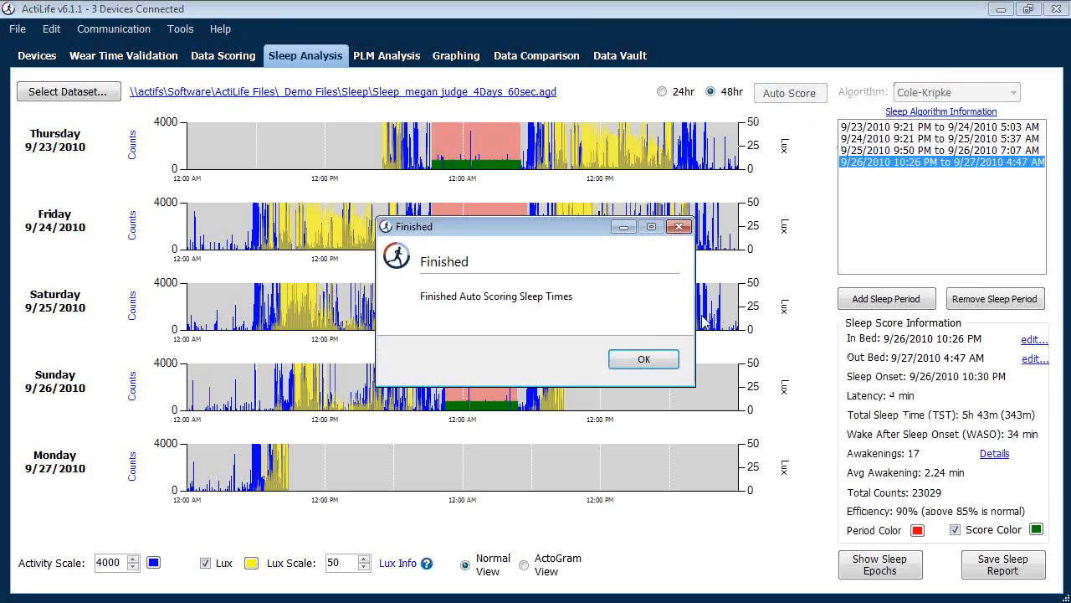
left_click(629, 359)
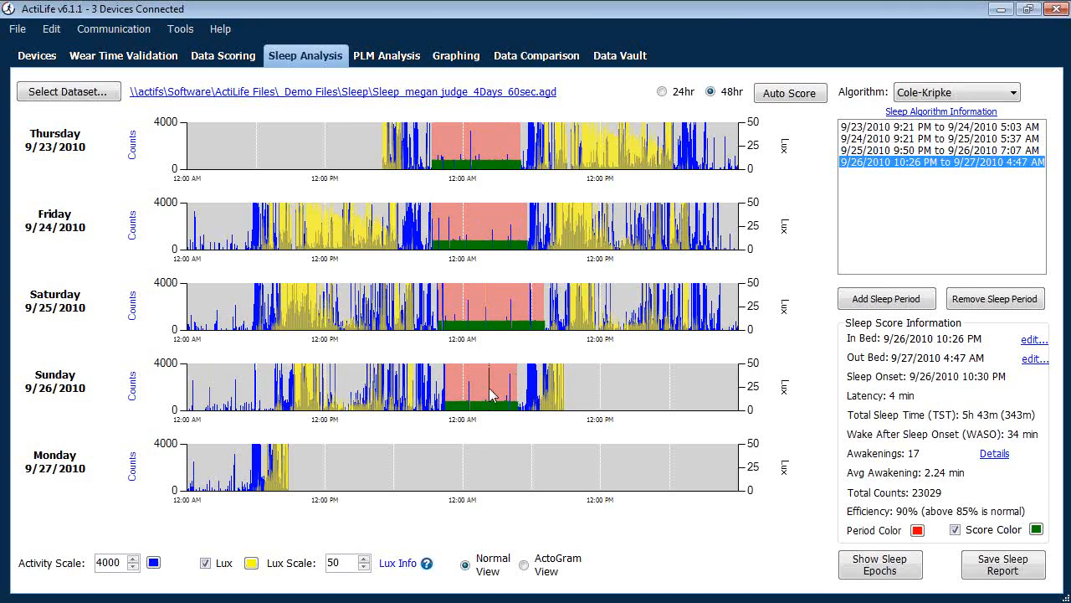
Examine the sleep score information of each of the four detected sleep periods, ending on the first night.
left_click(912, 138)
left_click(911, 126)
left_click(912, 137)
left_click(917, 151)
left_click(918, 162)
left_click(923, 151)
left_click(923, 138)
left_click(924, 127)
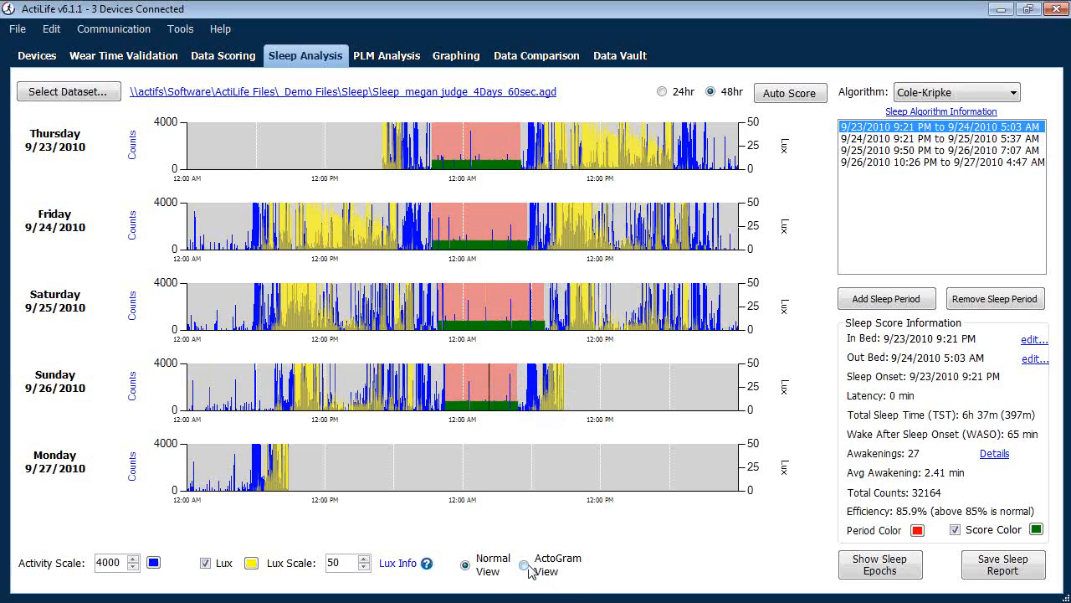
Load ActoGram_JetLag.agd from the Sleep demo folder into Sleep Analysis and display it in ActoGram View.
left_click(68, 94)
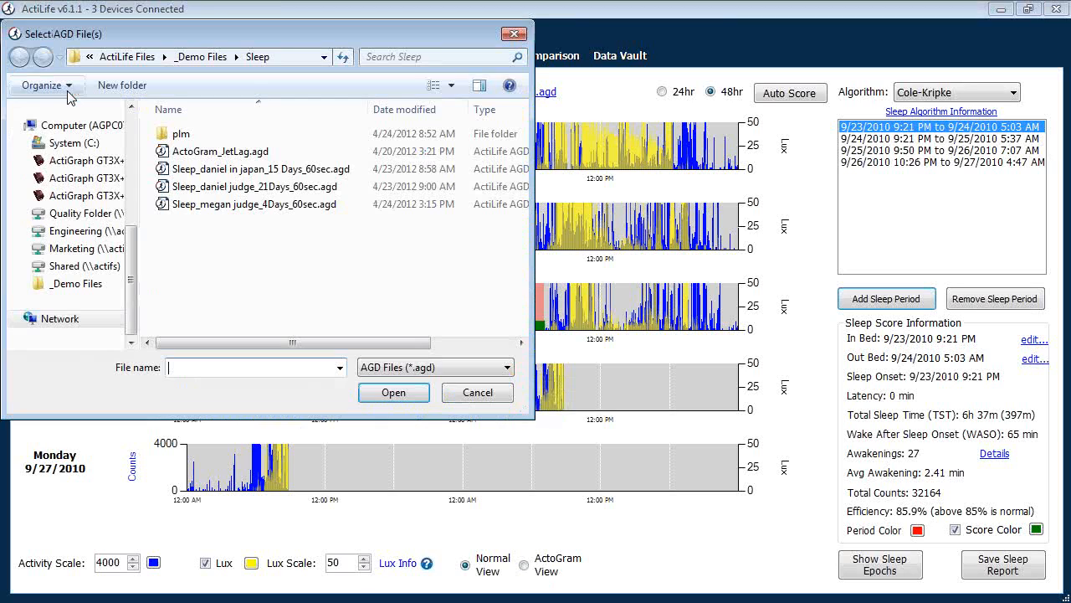
double_click(255, 157)
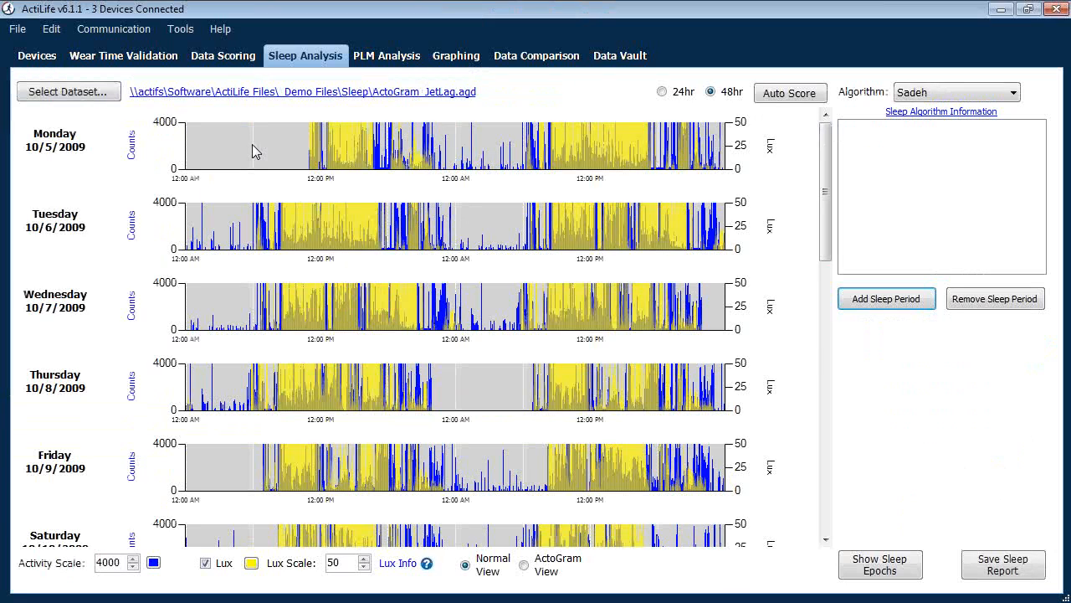
left_click(524, 566)
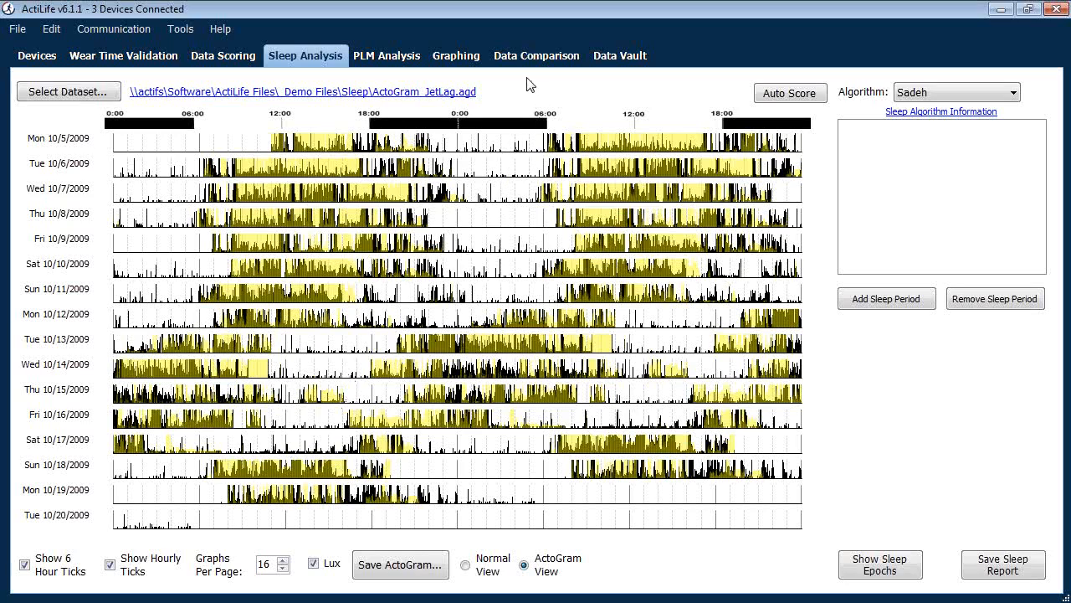
Read the online PLM help and documentation from PLM Analysis, and close the browser page.
left_click(388, 58)
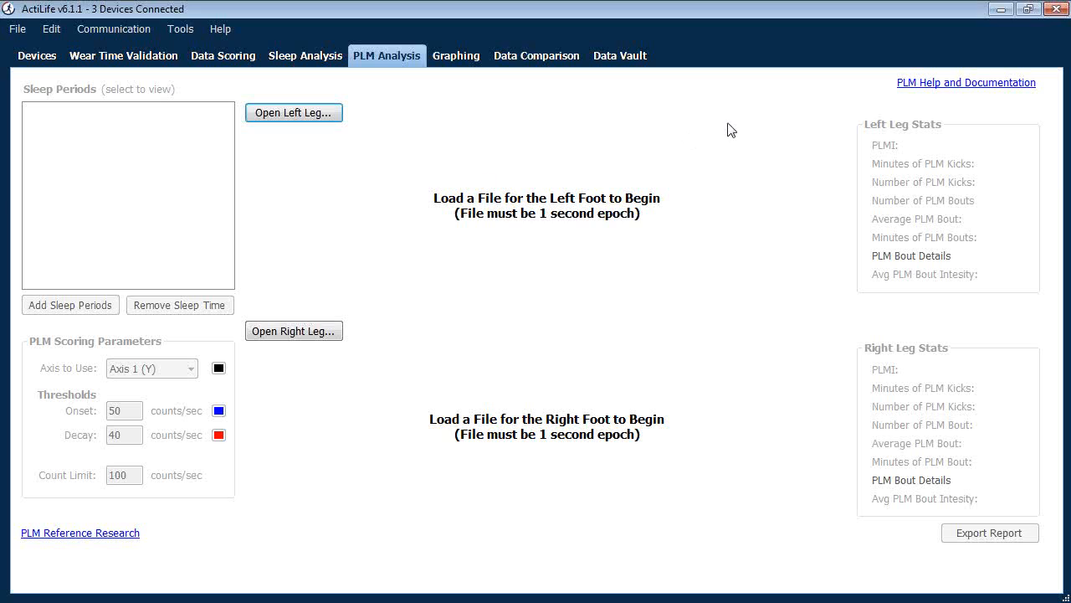
left_click(945, 83)
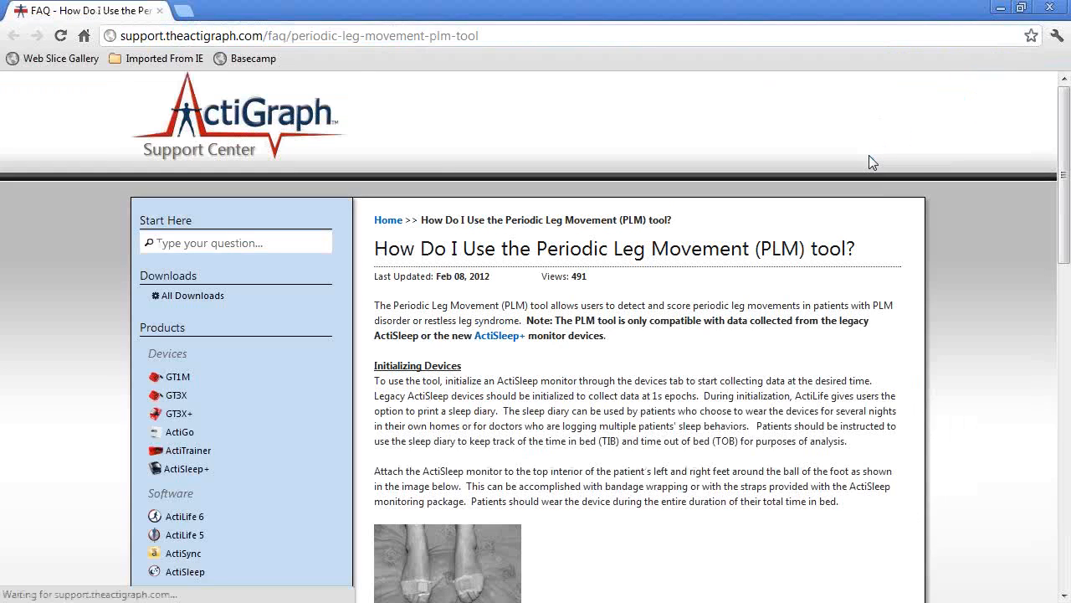
scroll(672, 389, "down", 3)
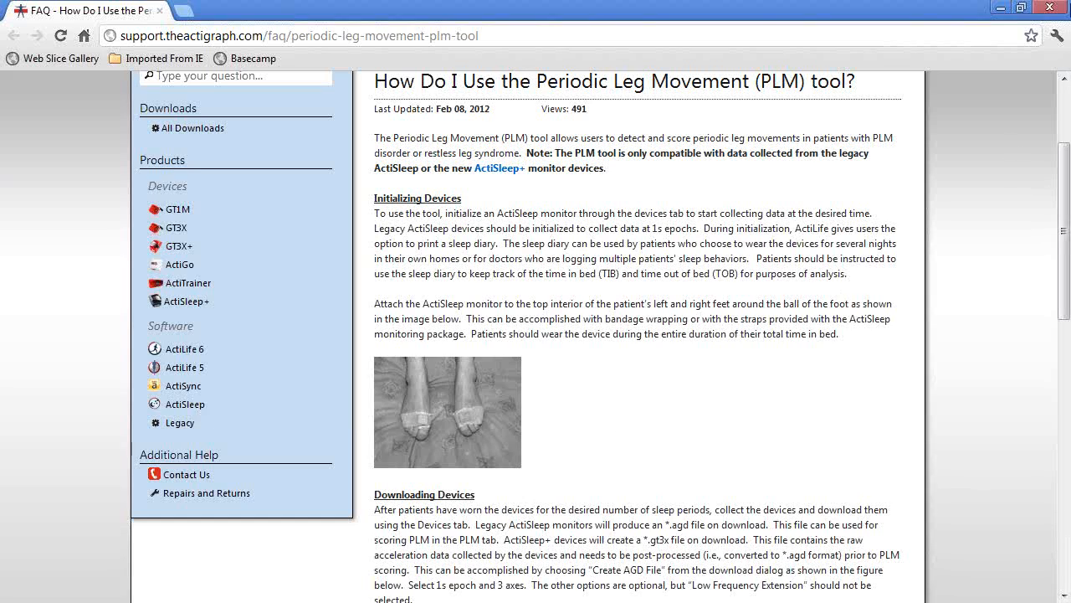
left_click(1061, 3)
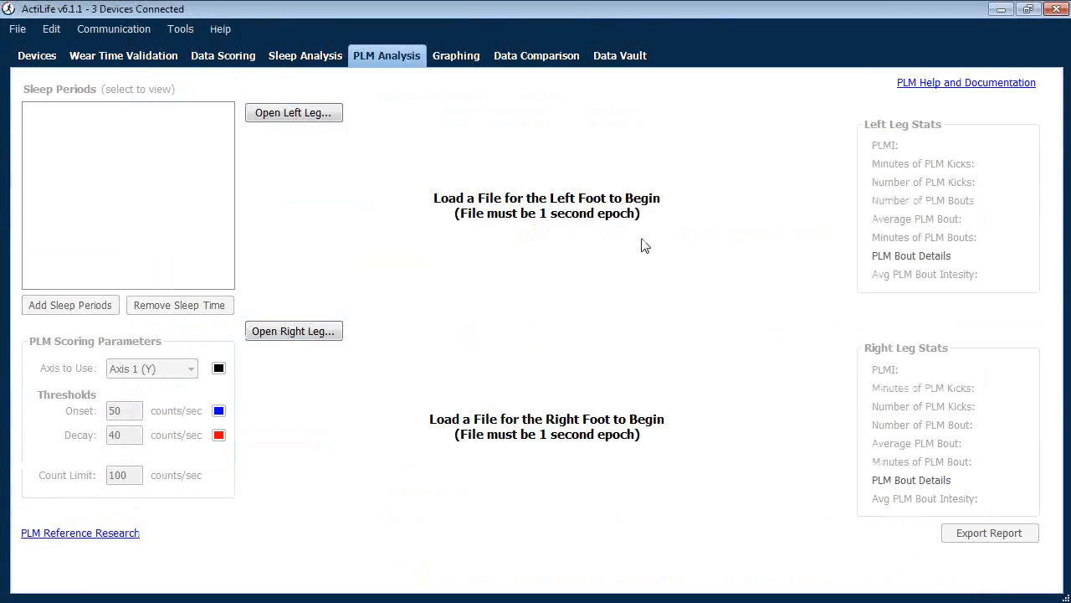
Load the first-night left and right leg 1-second files from the plm folder and select the 9/26/2011 9:52 PM to 9/27/2011 6:18 AM sleep period.
left_click(298, 113)
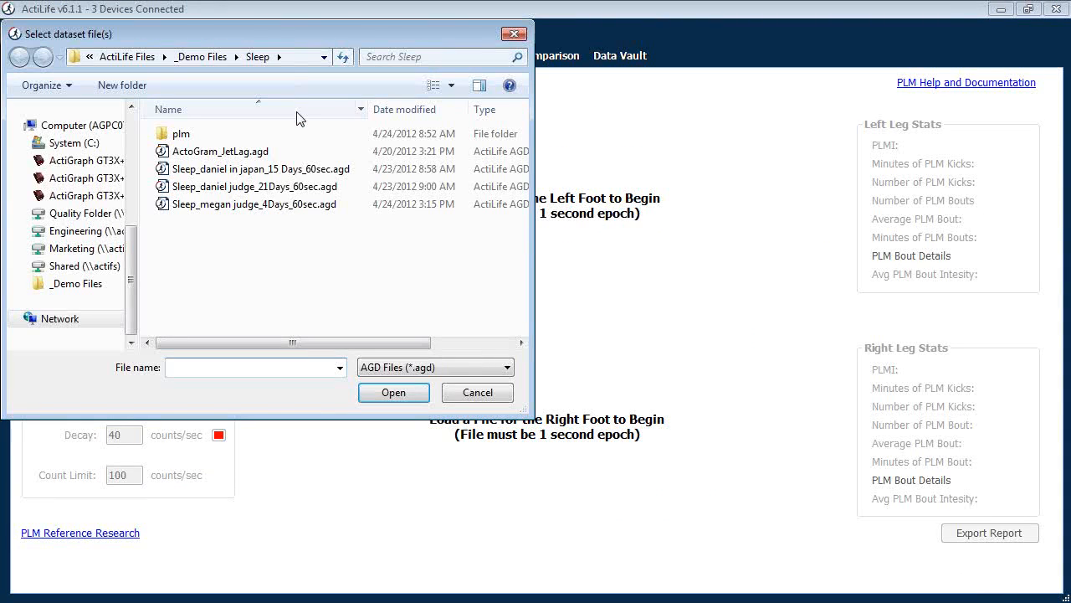
double_click(215, 135)
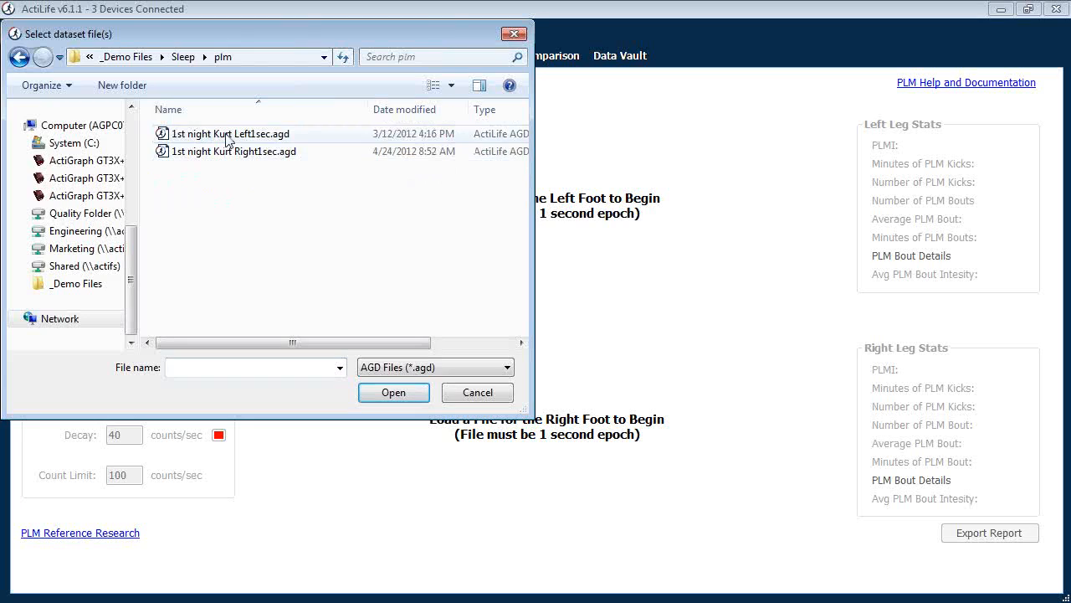
double_click(228, 140)
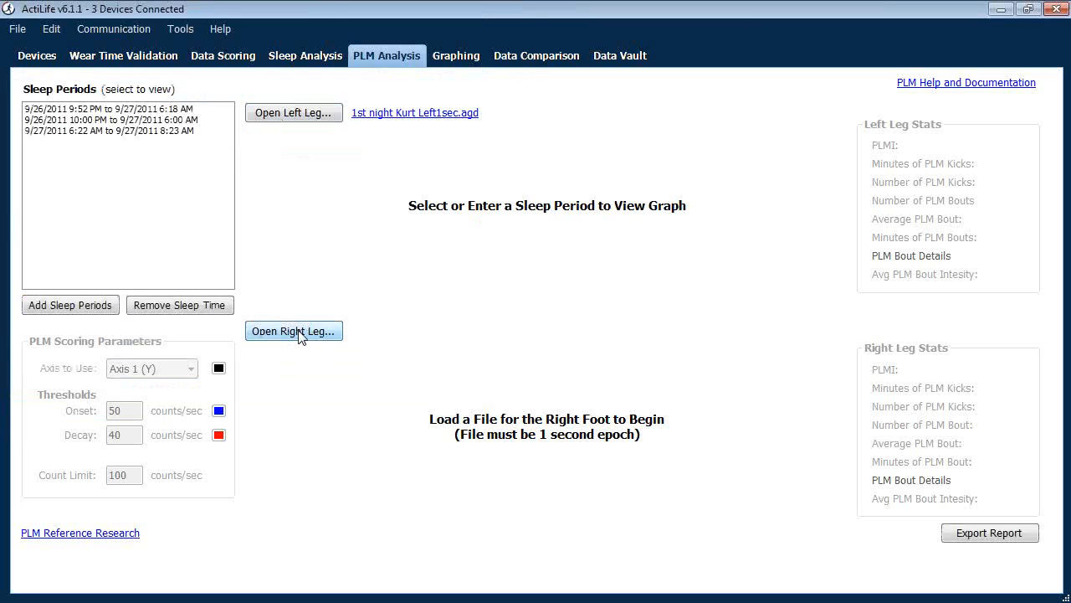
left_click(300, 332)
left_click(229, 153)
double_click(228, 154)
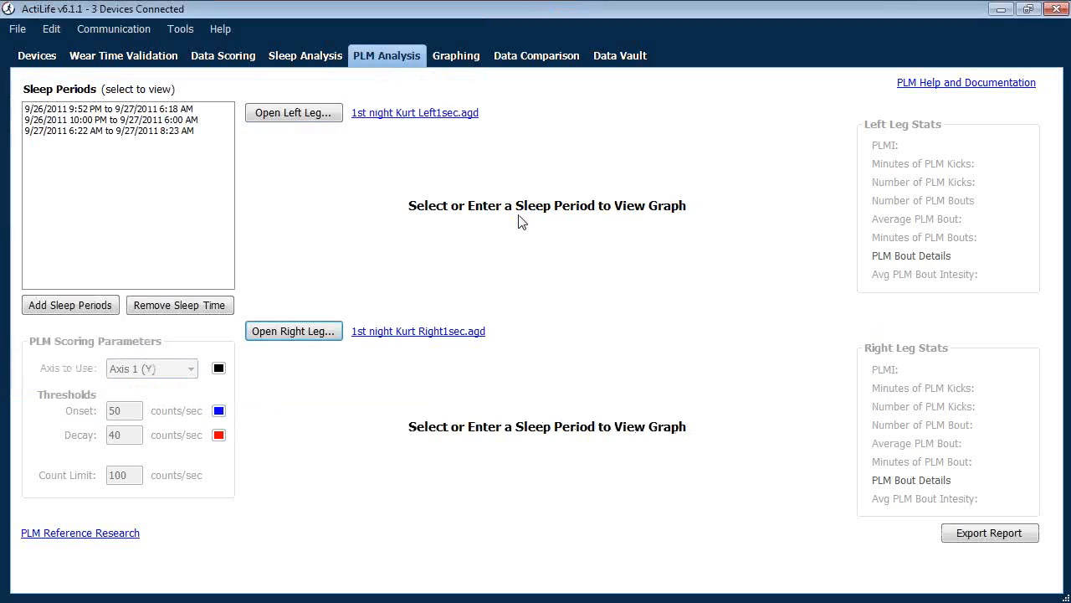
left_click(126, 110)
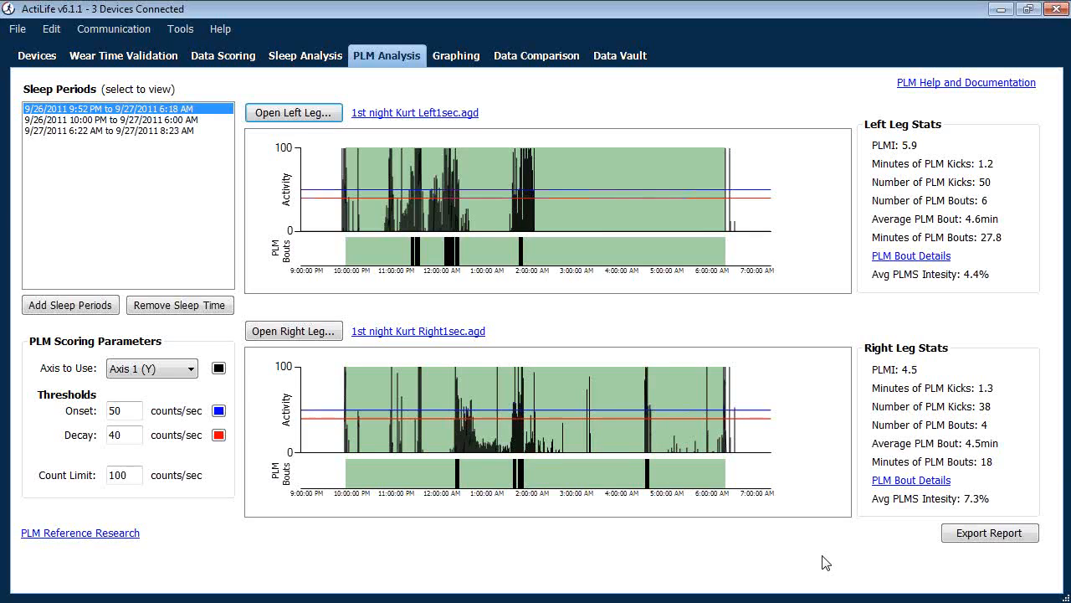
Look through the folders and files stored in the Data Vault, cancelling the file selection for an upload.
left_click(626, 60)
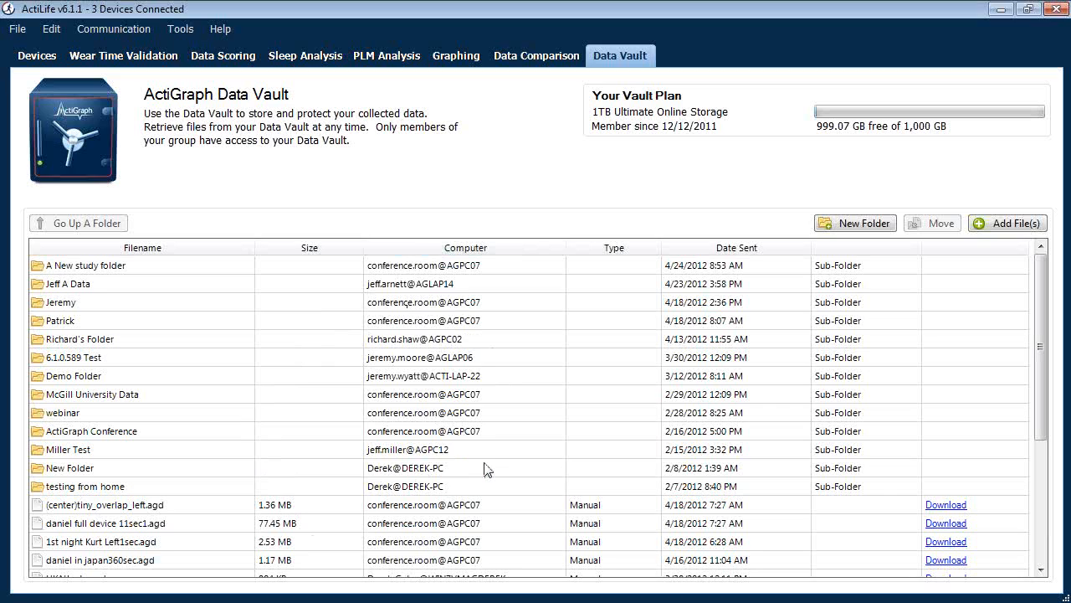
left_click(1023, 230)
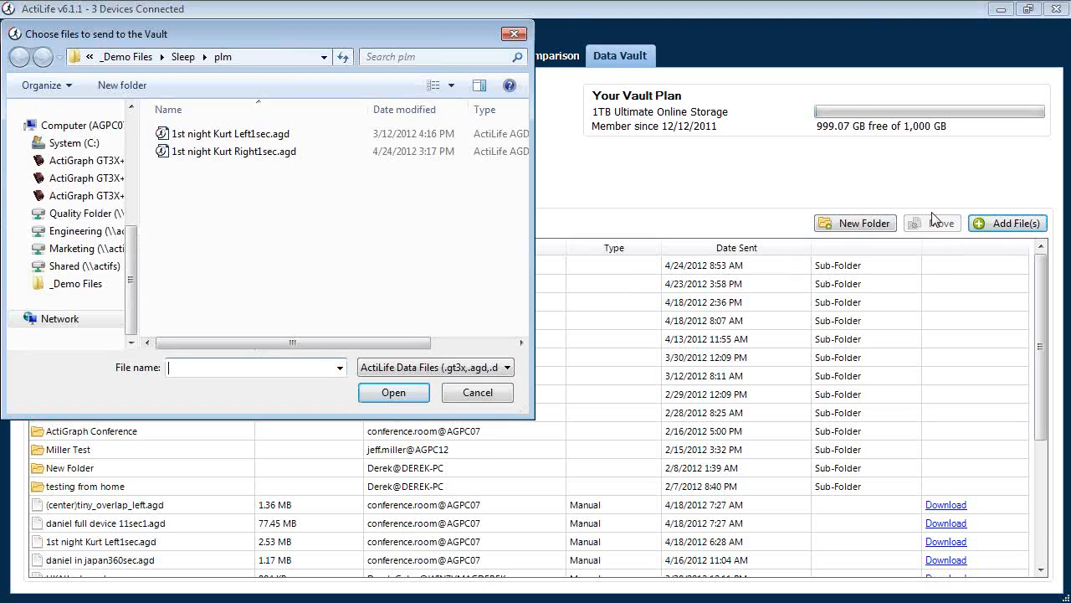
left_click(506, 405)
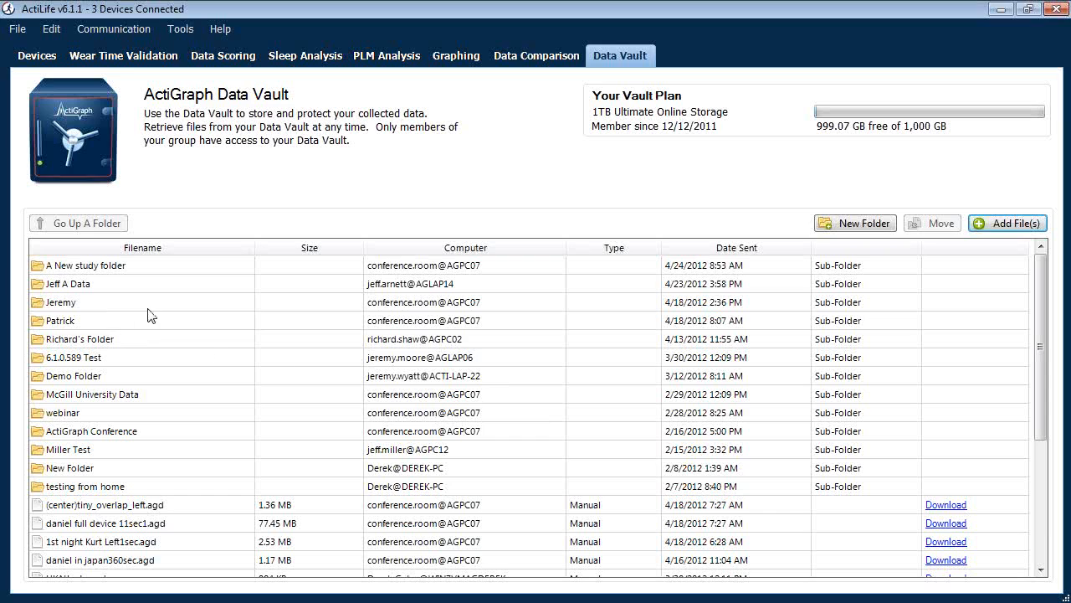
left_click(260, 344)
scroll(203, 415, "down", 4)
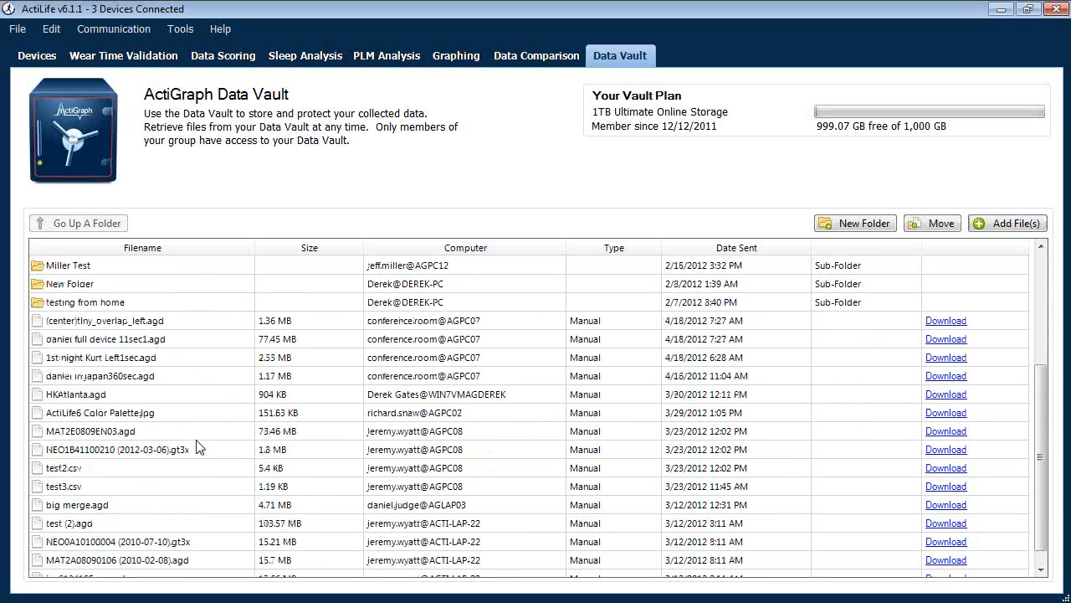
scroll(195, 450, "up", 4)
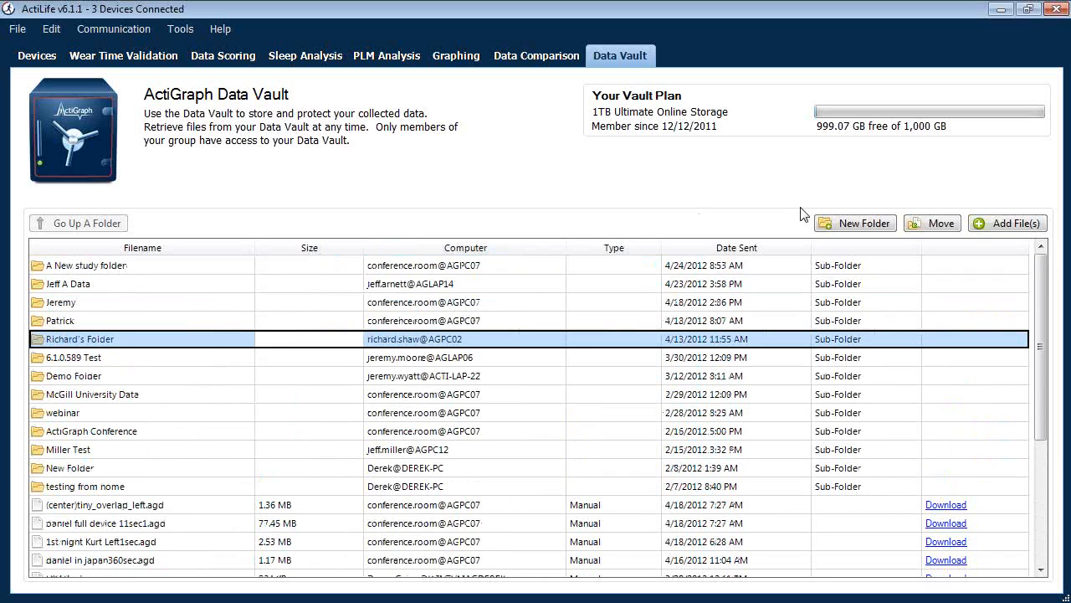
Create a Data Vault folder named "webinar demo" and open it.
left_click(828, 226)
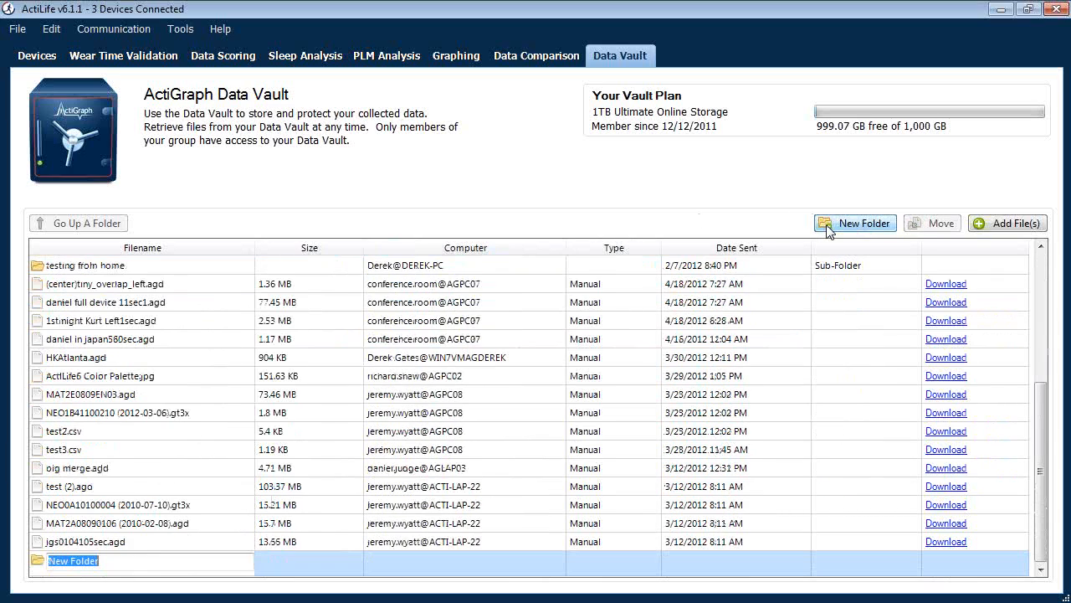
type("webinar demo")
key("Return")
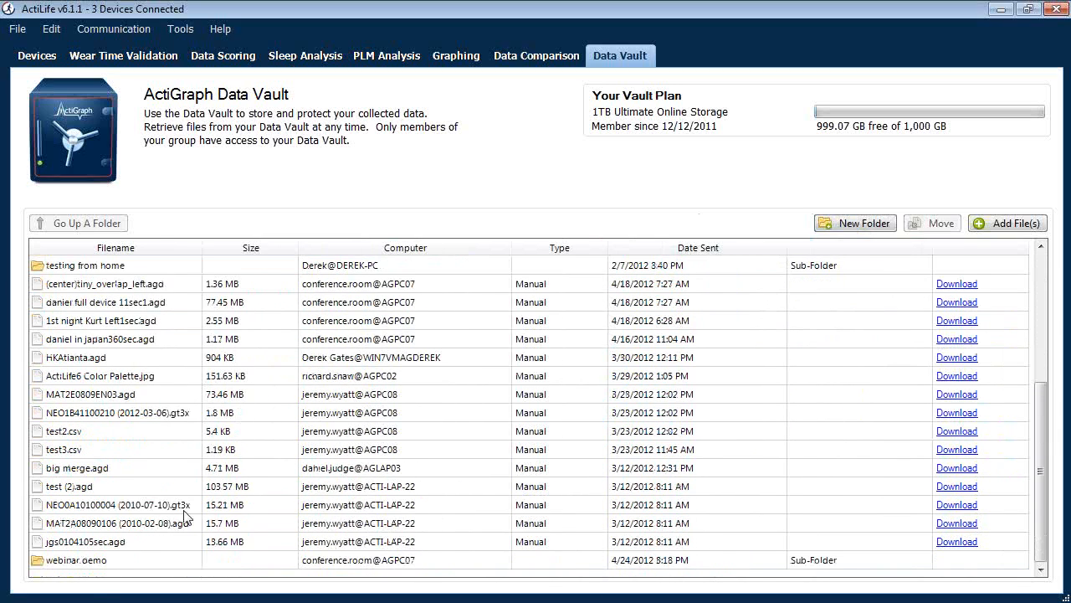
double_click(98, 560)
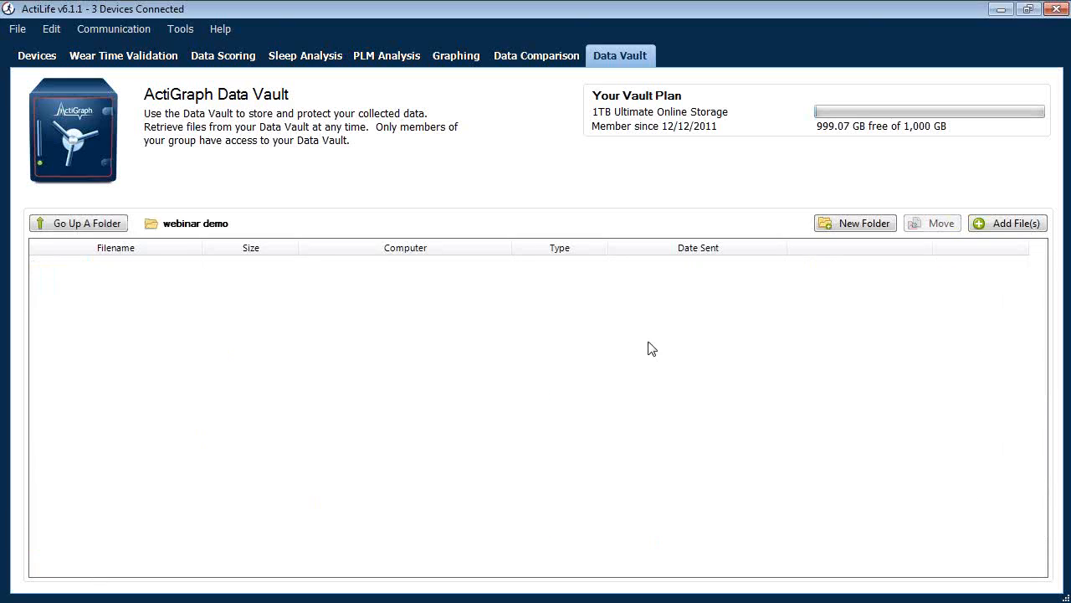
left_click(980, 223)
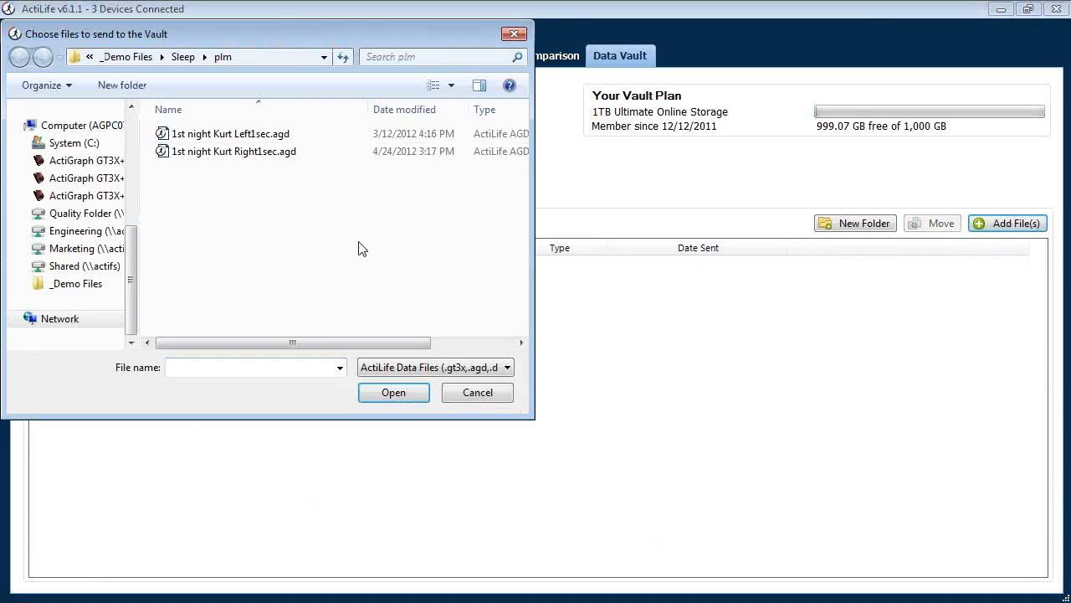
left_click(126, 57)
left_click(133, 153)
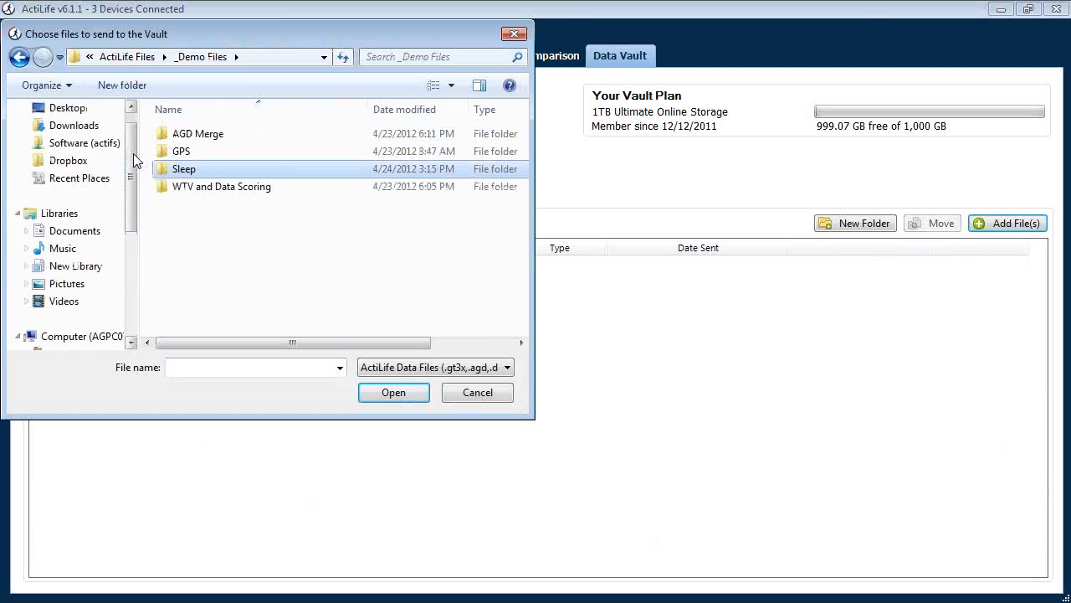
scroll(133, 151, "up", 1)
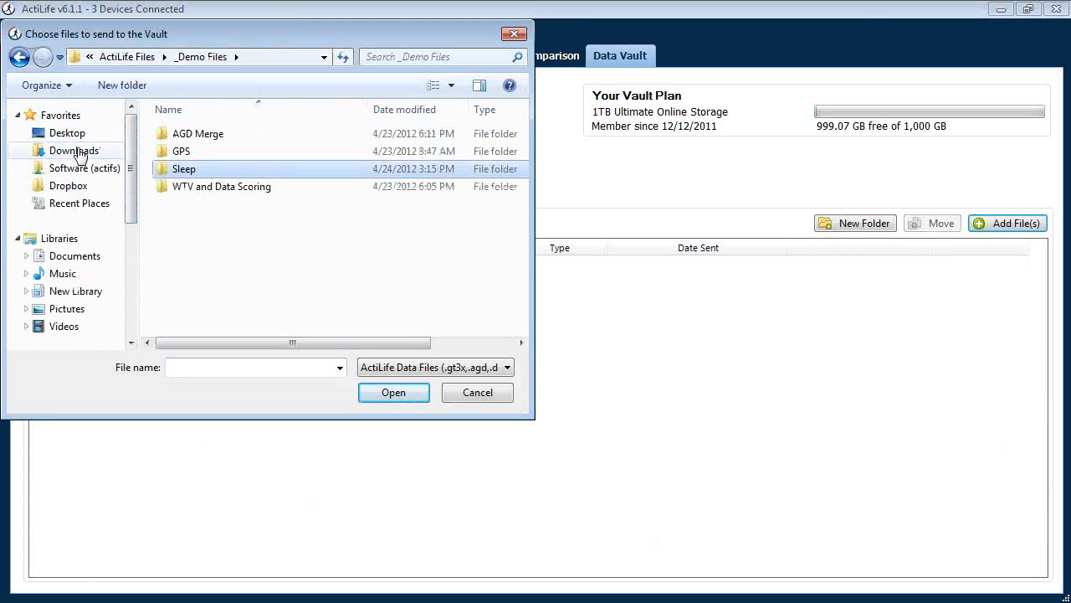
left_click(82, 257)
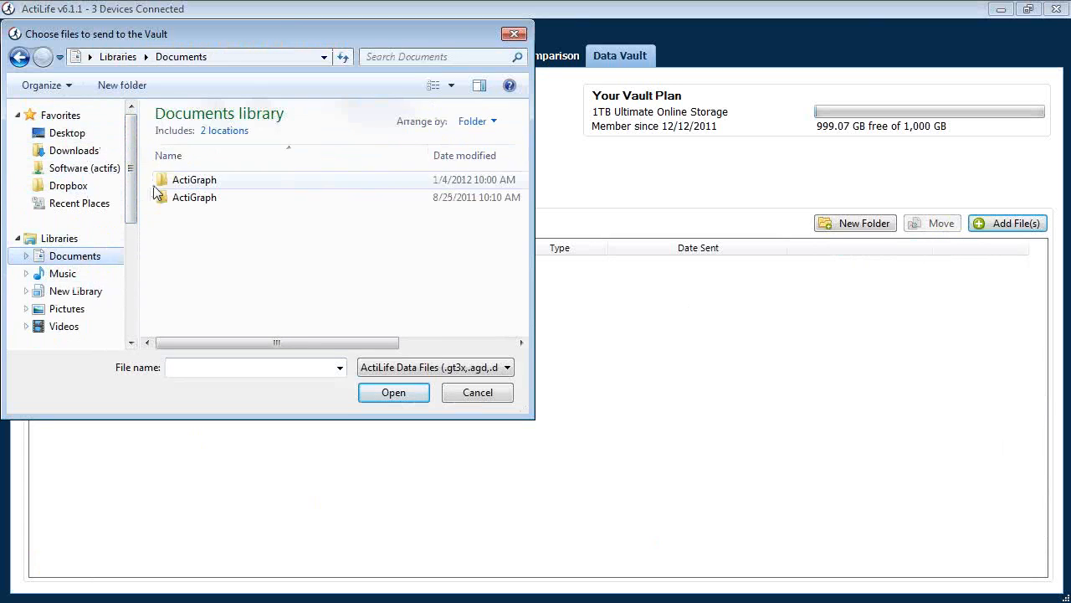
double_click(207, 197)
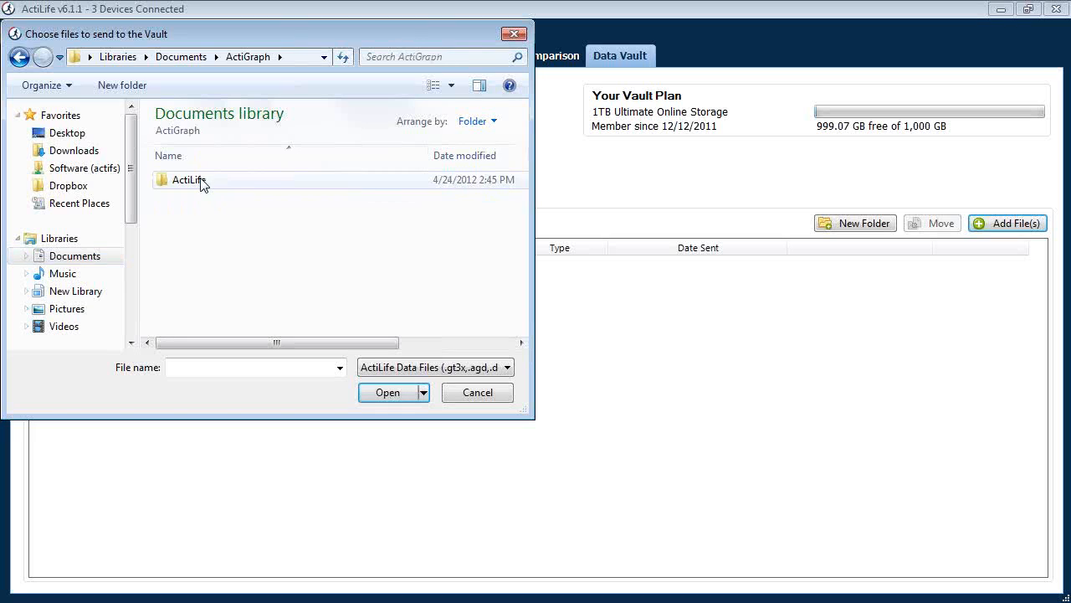
double_click(201, 181)
double_click(206, 202)
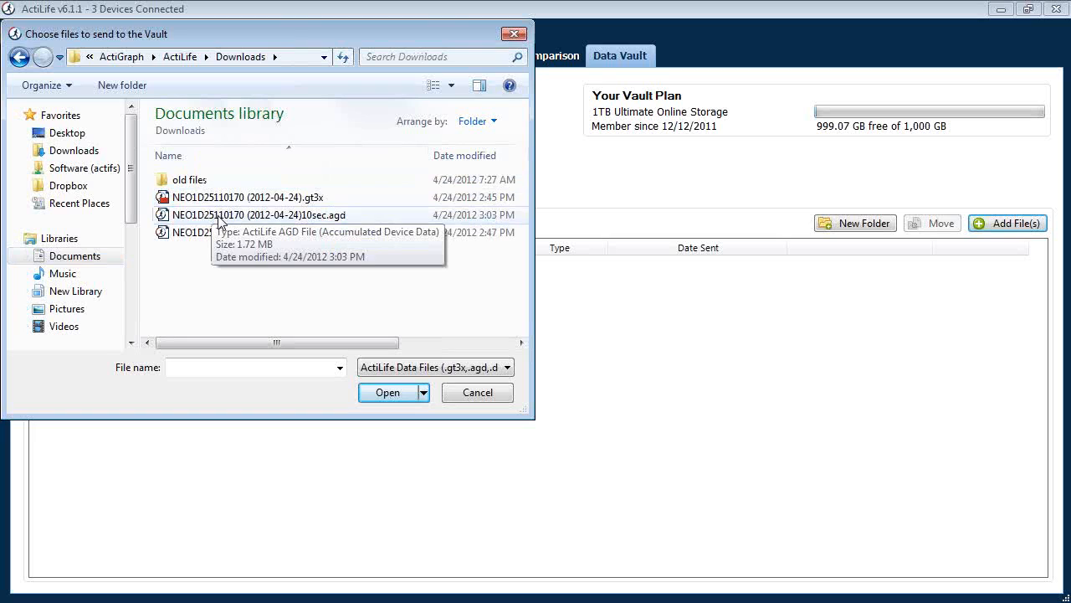
left_click(218, 216)
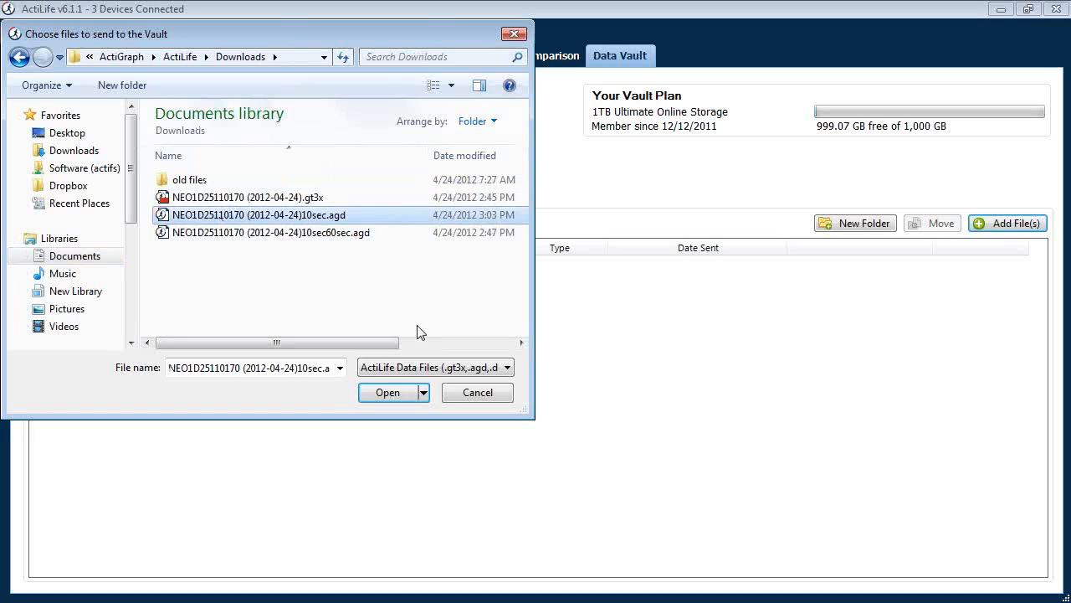
left_click(428, 343)
left_click_drag(428, 348, 312, 344)
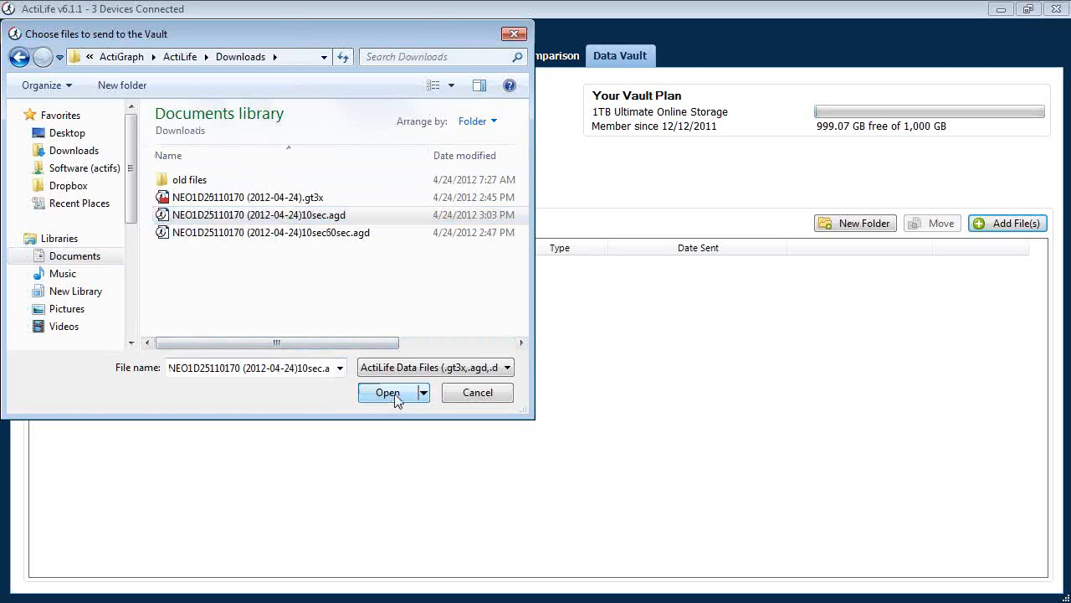
left_click(388, 393)
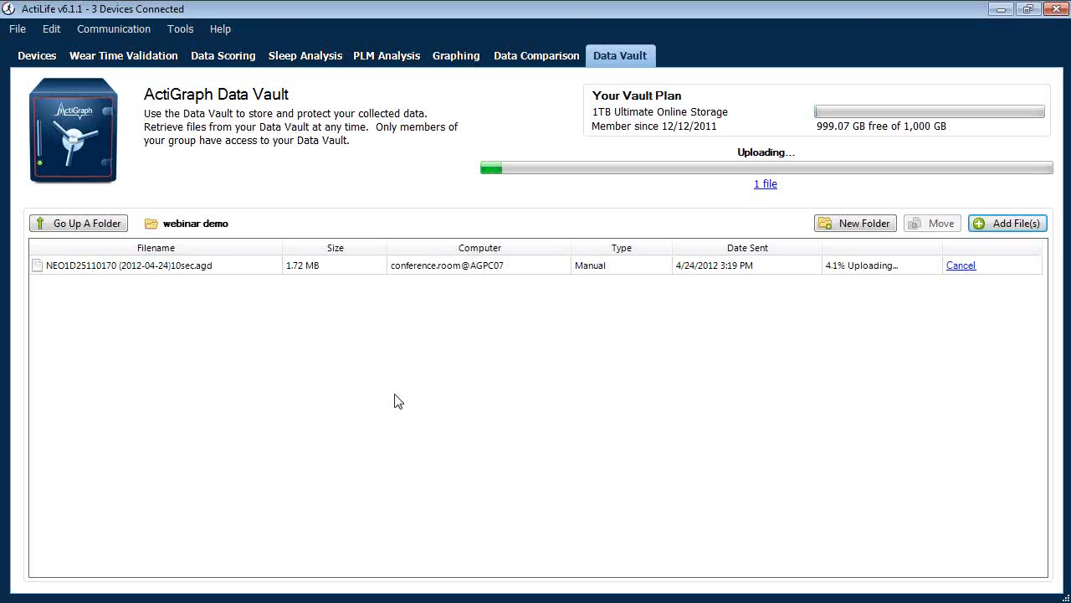